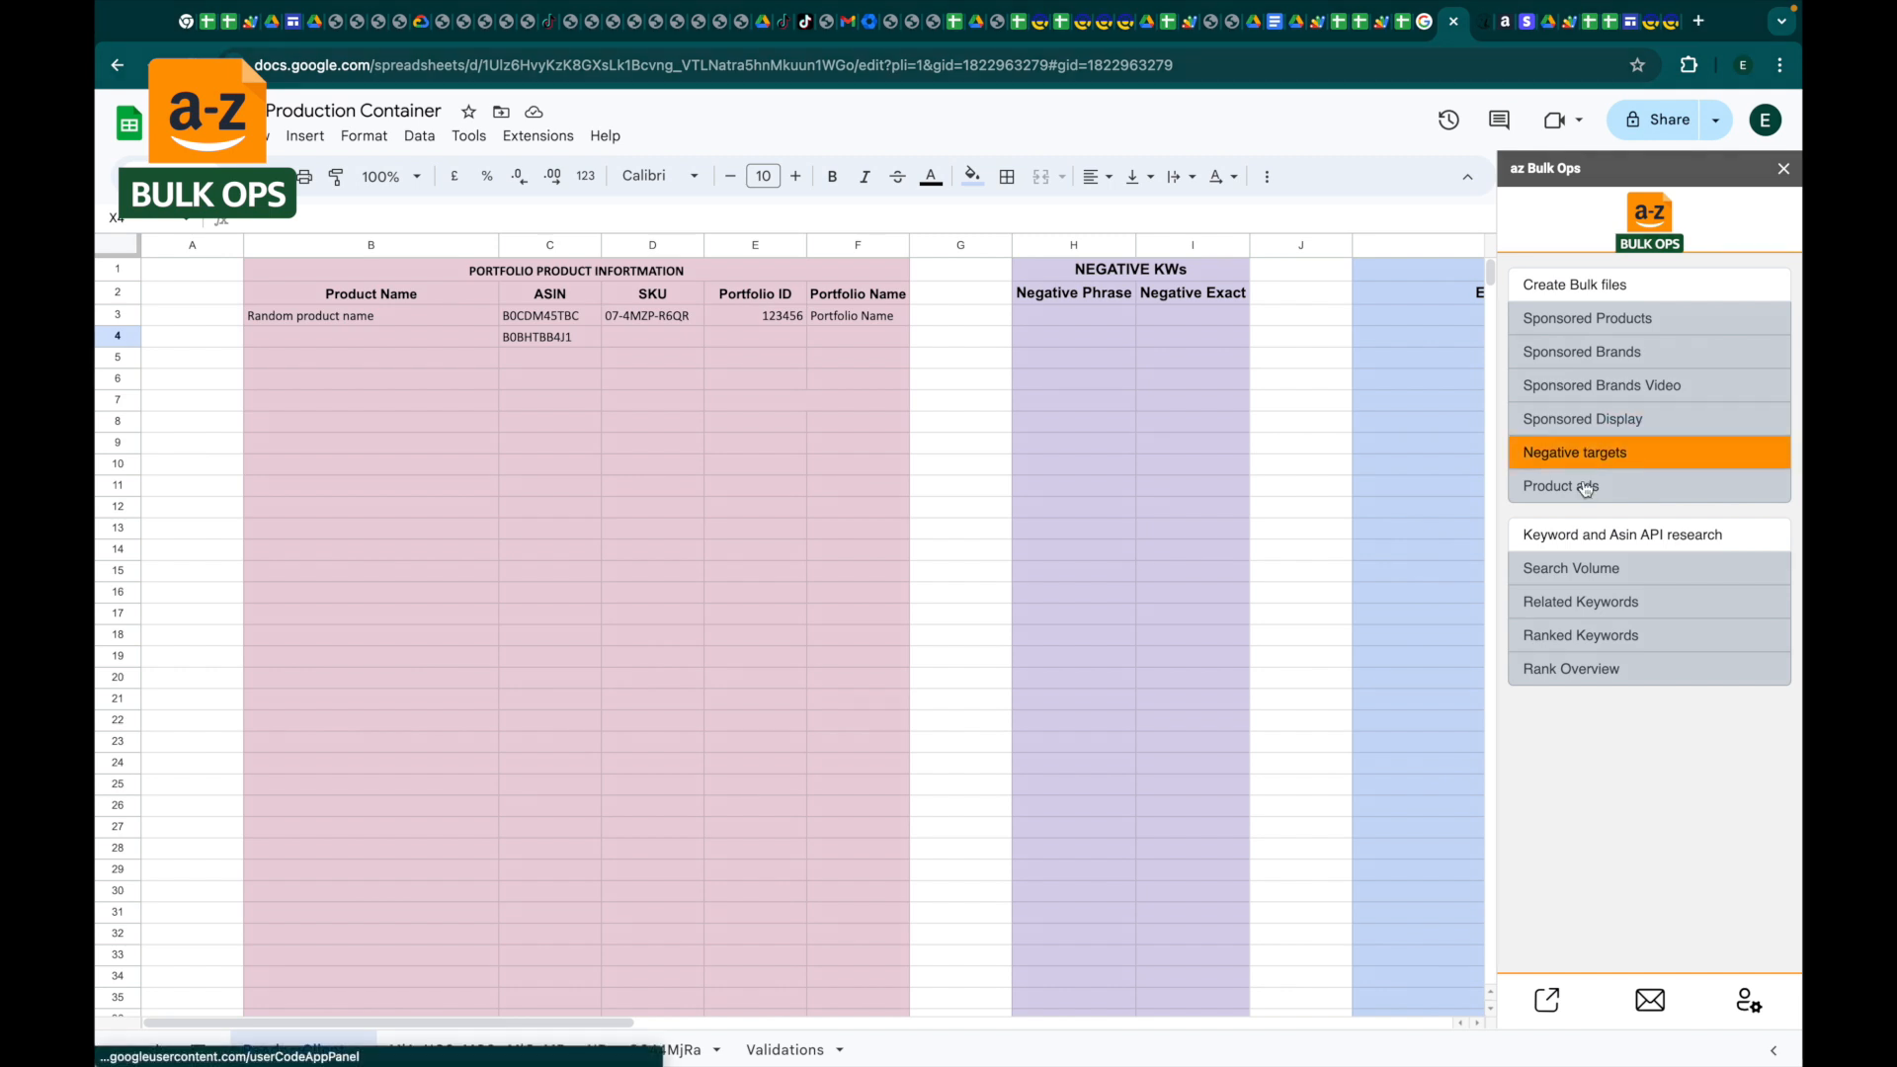
Step: Open the Ranked Keywords research form and fill its ASIN with B0CDM45TBC copied from cell C3
{"action": "left_click", "coordinate": [1566, 643]}
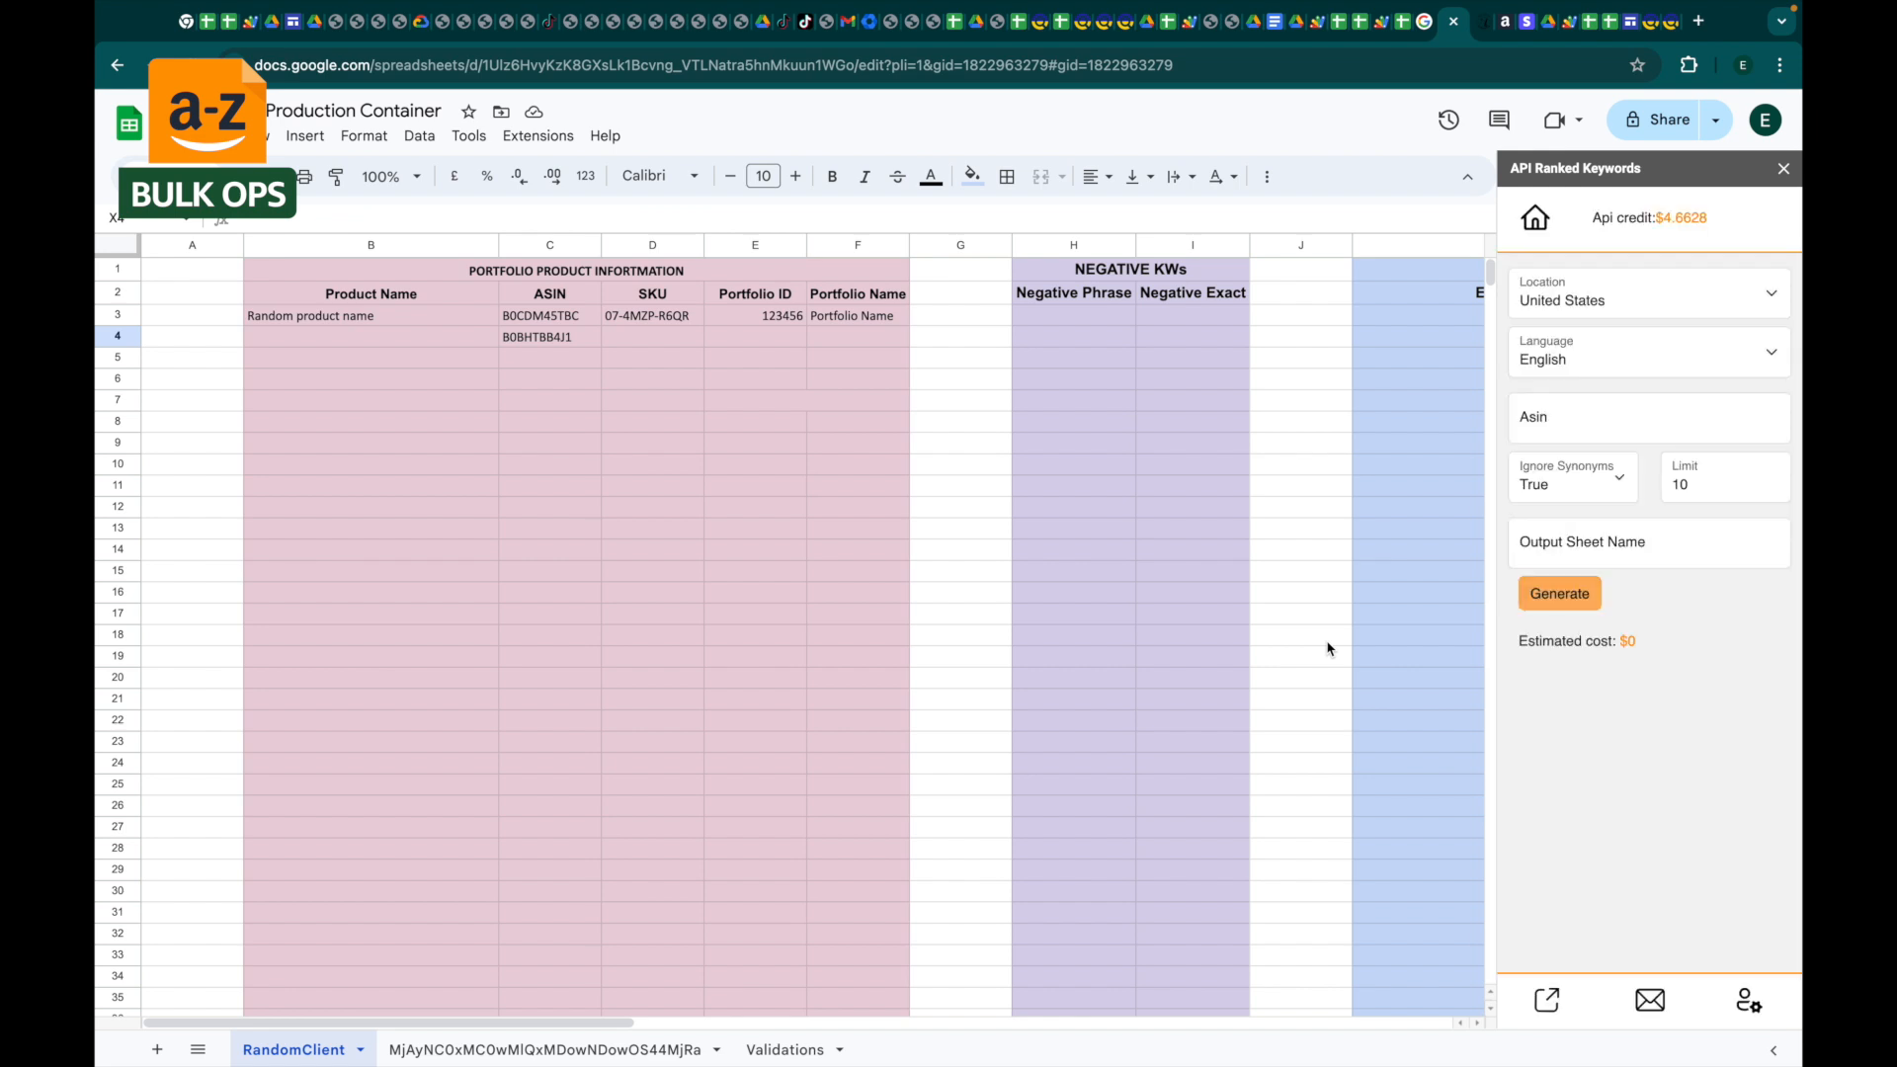
{"action": "left_click", "coordinate": [579, 322]}
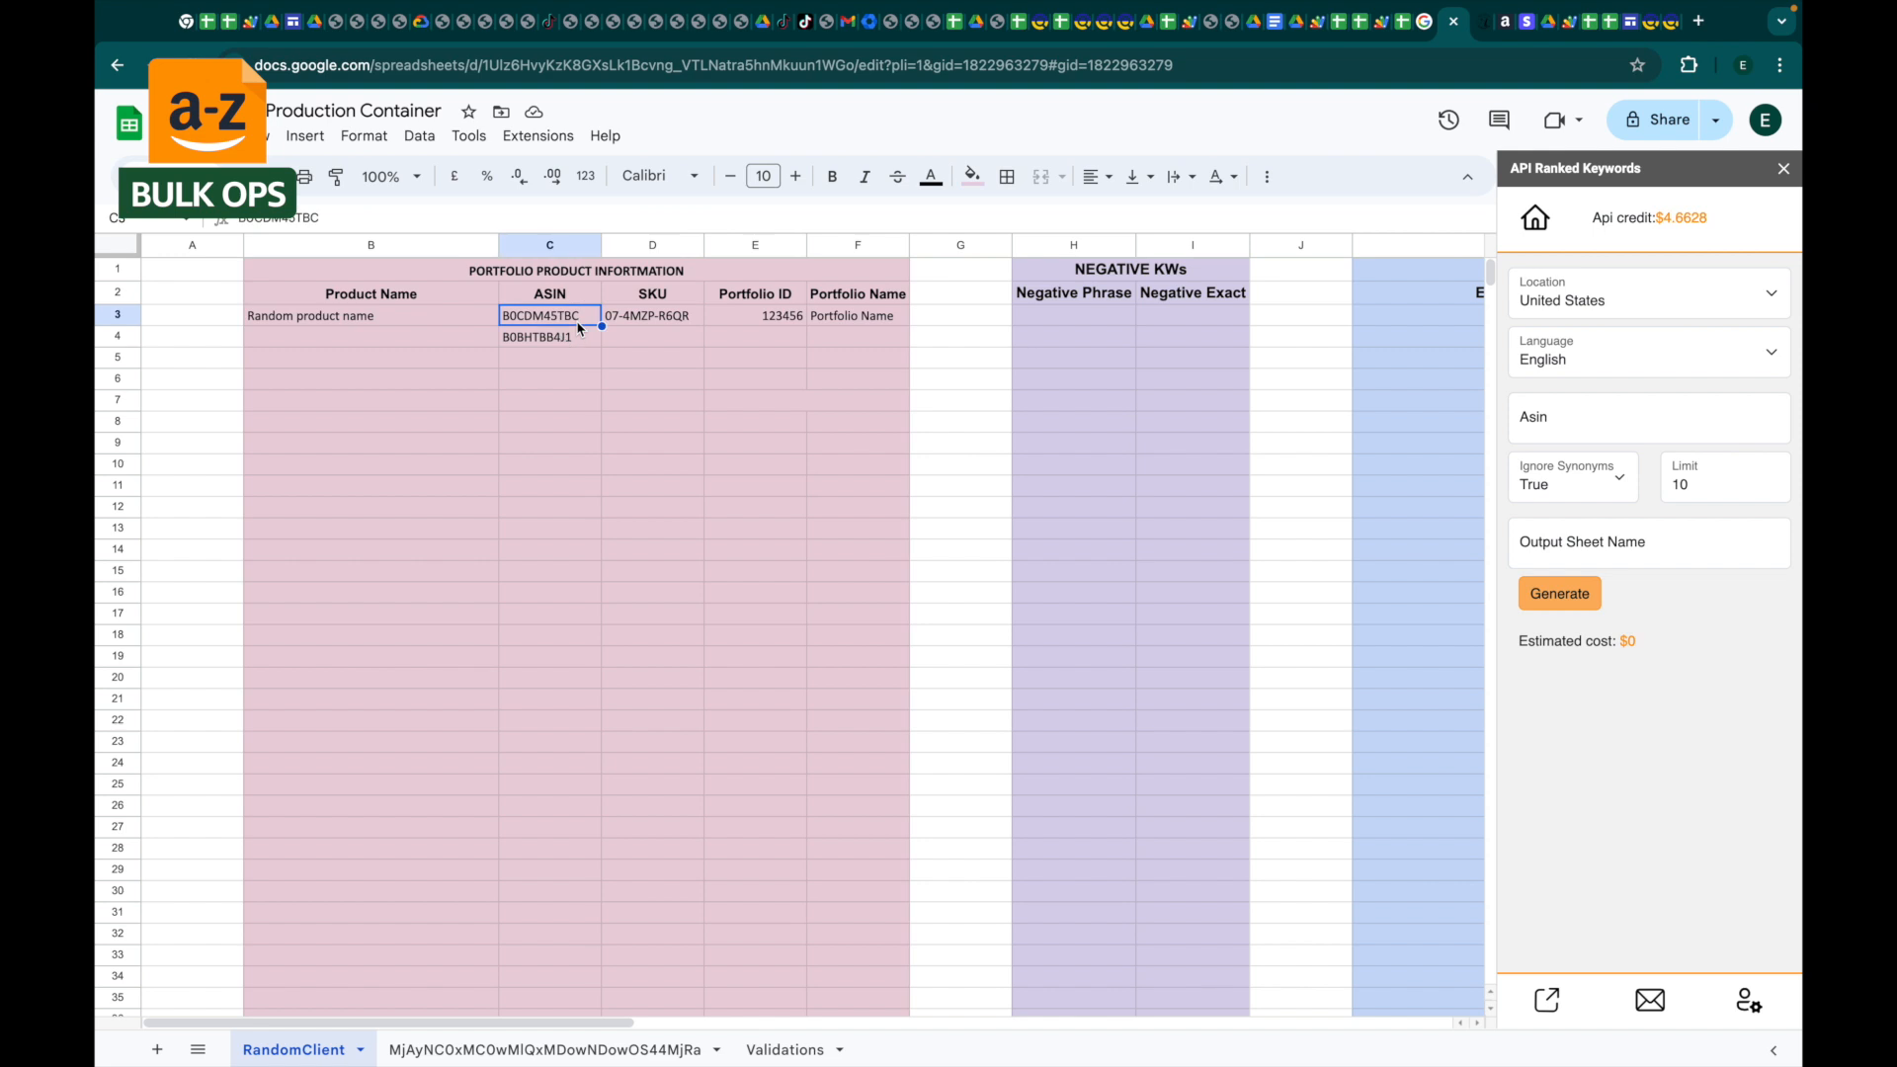
{"action": "key", "text": "ctrl+c"}
{"action": "left_click", "coordinate": [1593, 426]}
{"action": "key", "text": "ctrl+v"}
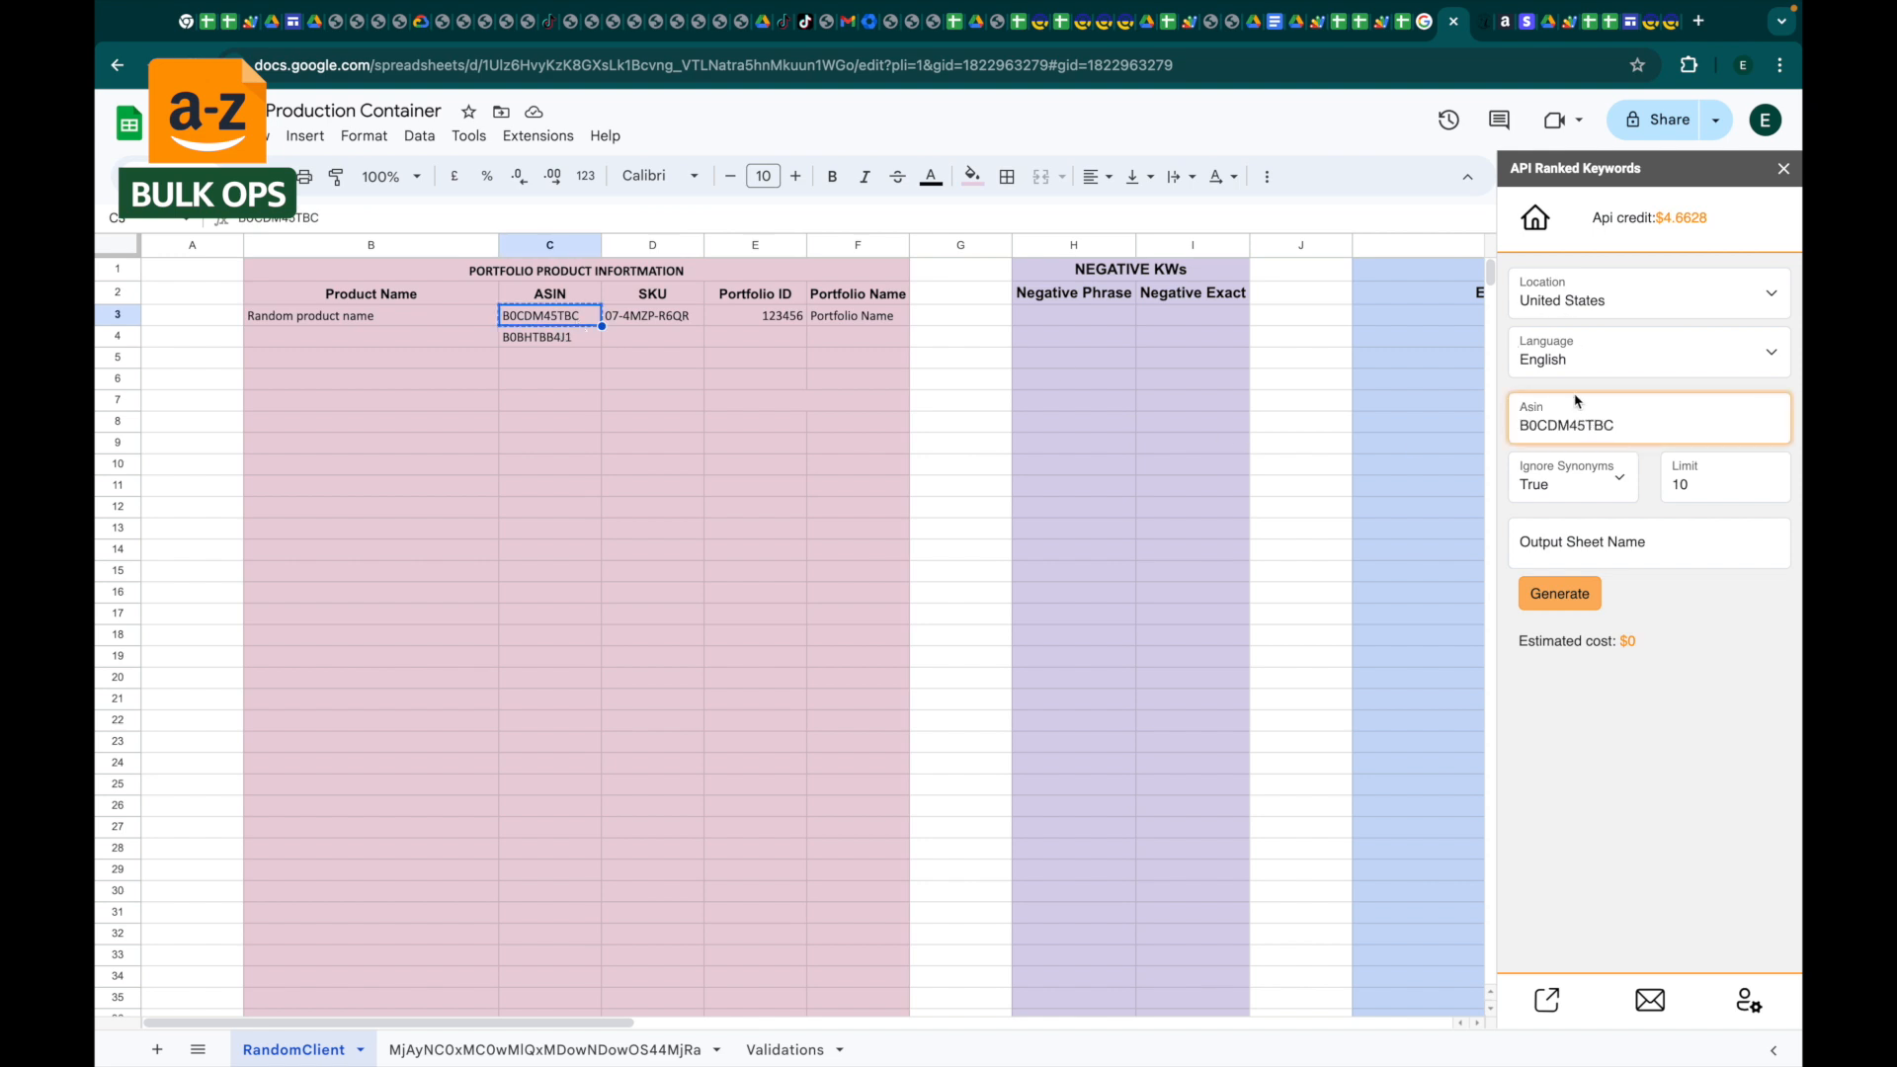
Step: Set the ranked keywords limit to 50 and generate the report
{"action": "left_click", "coordinate": [1722, 481]}
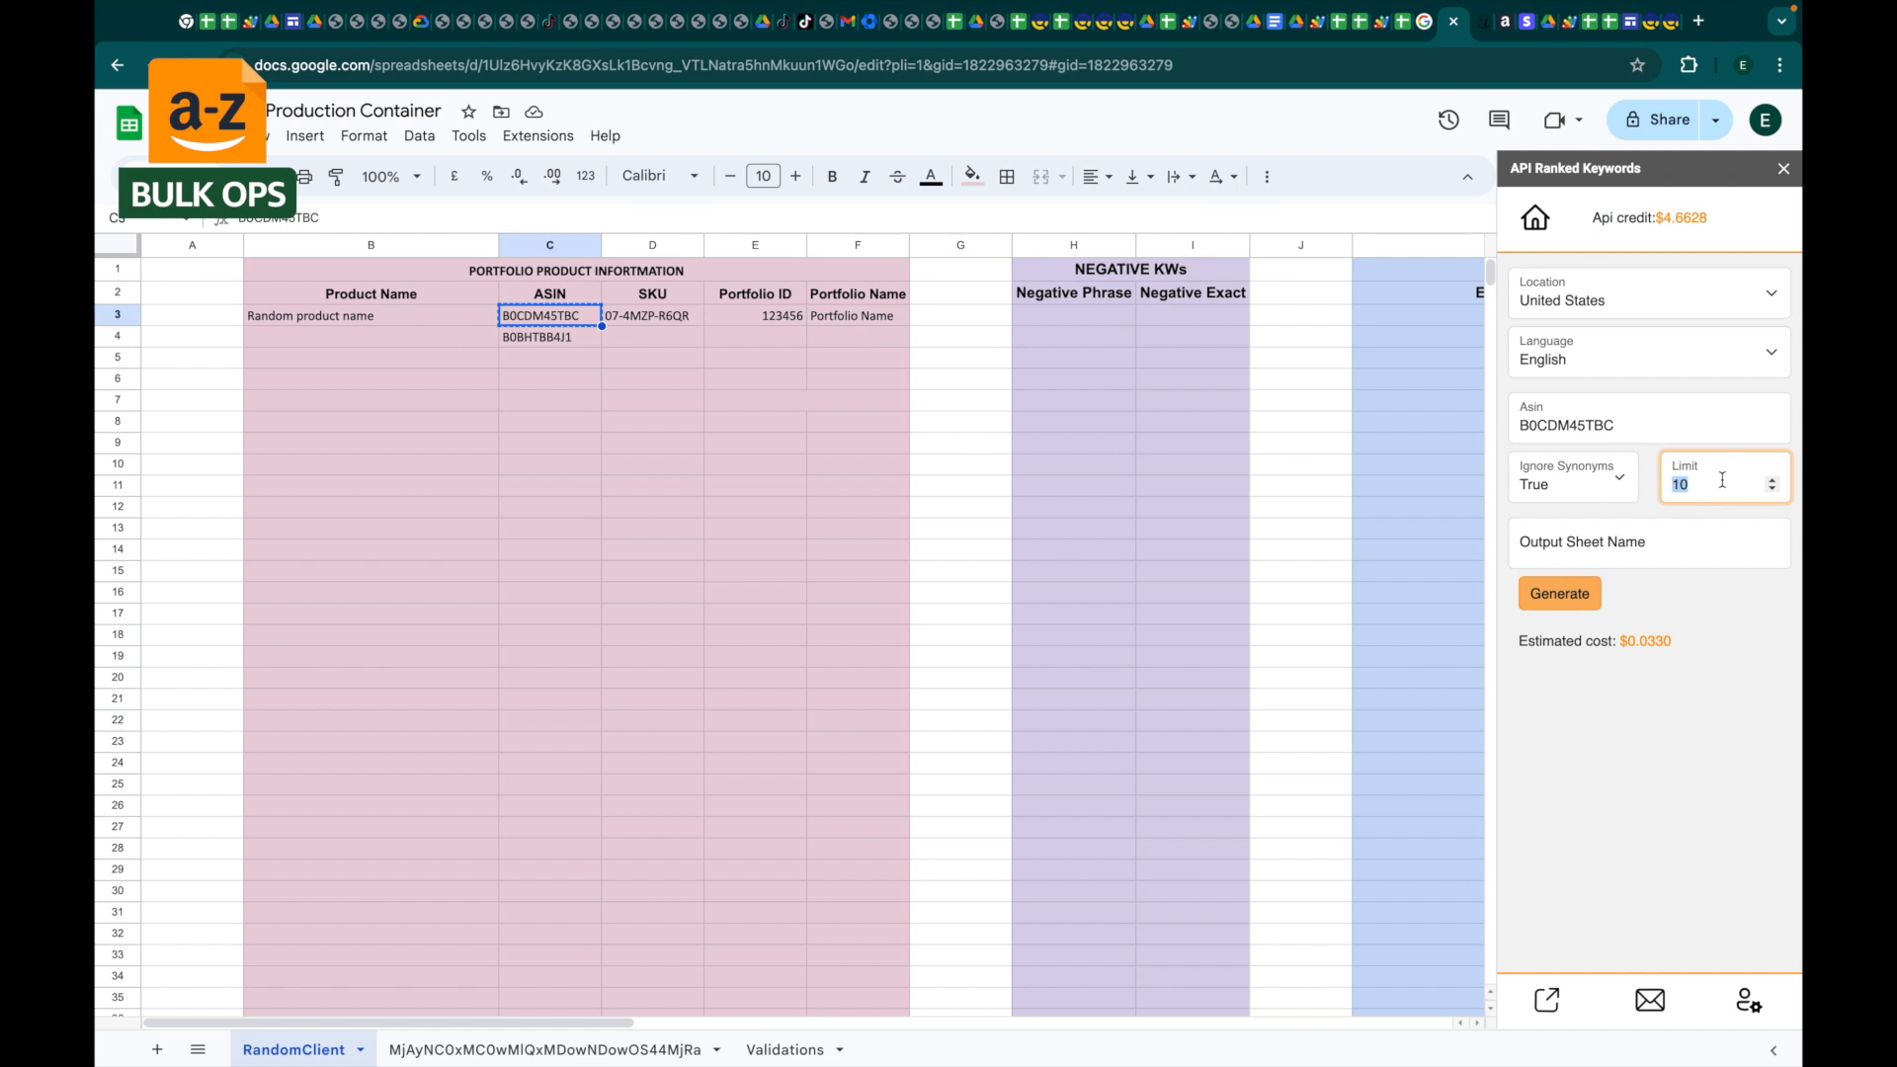
{"action": "type", "text": "50"}
{"action": "left_click", "coordinate": [1756, 624]}
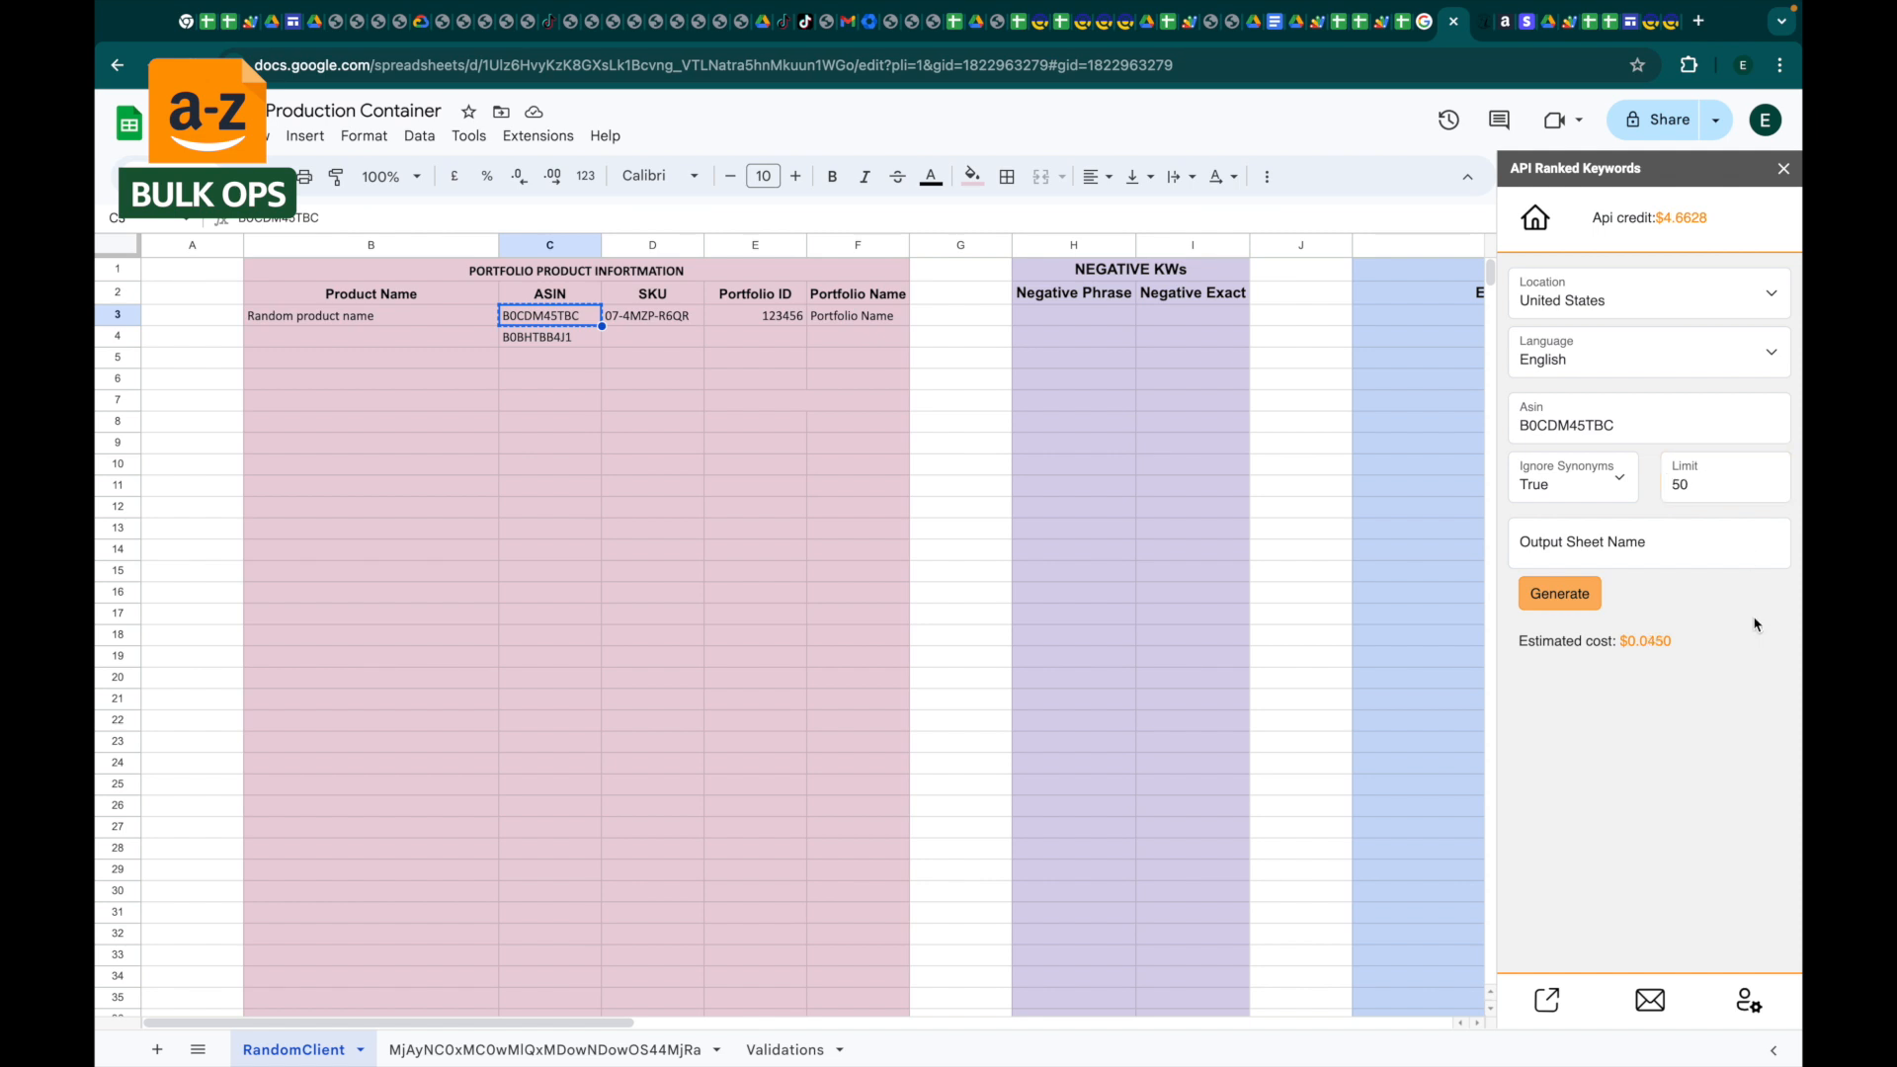
{"action": "left_click", "coordinate": [1580, 595]}
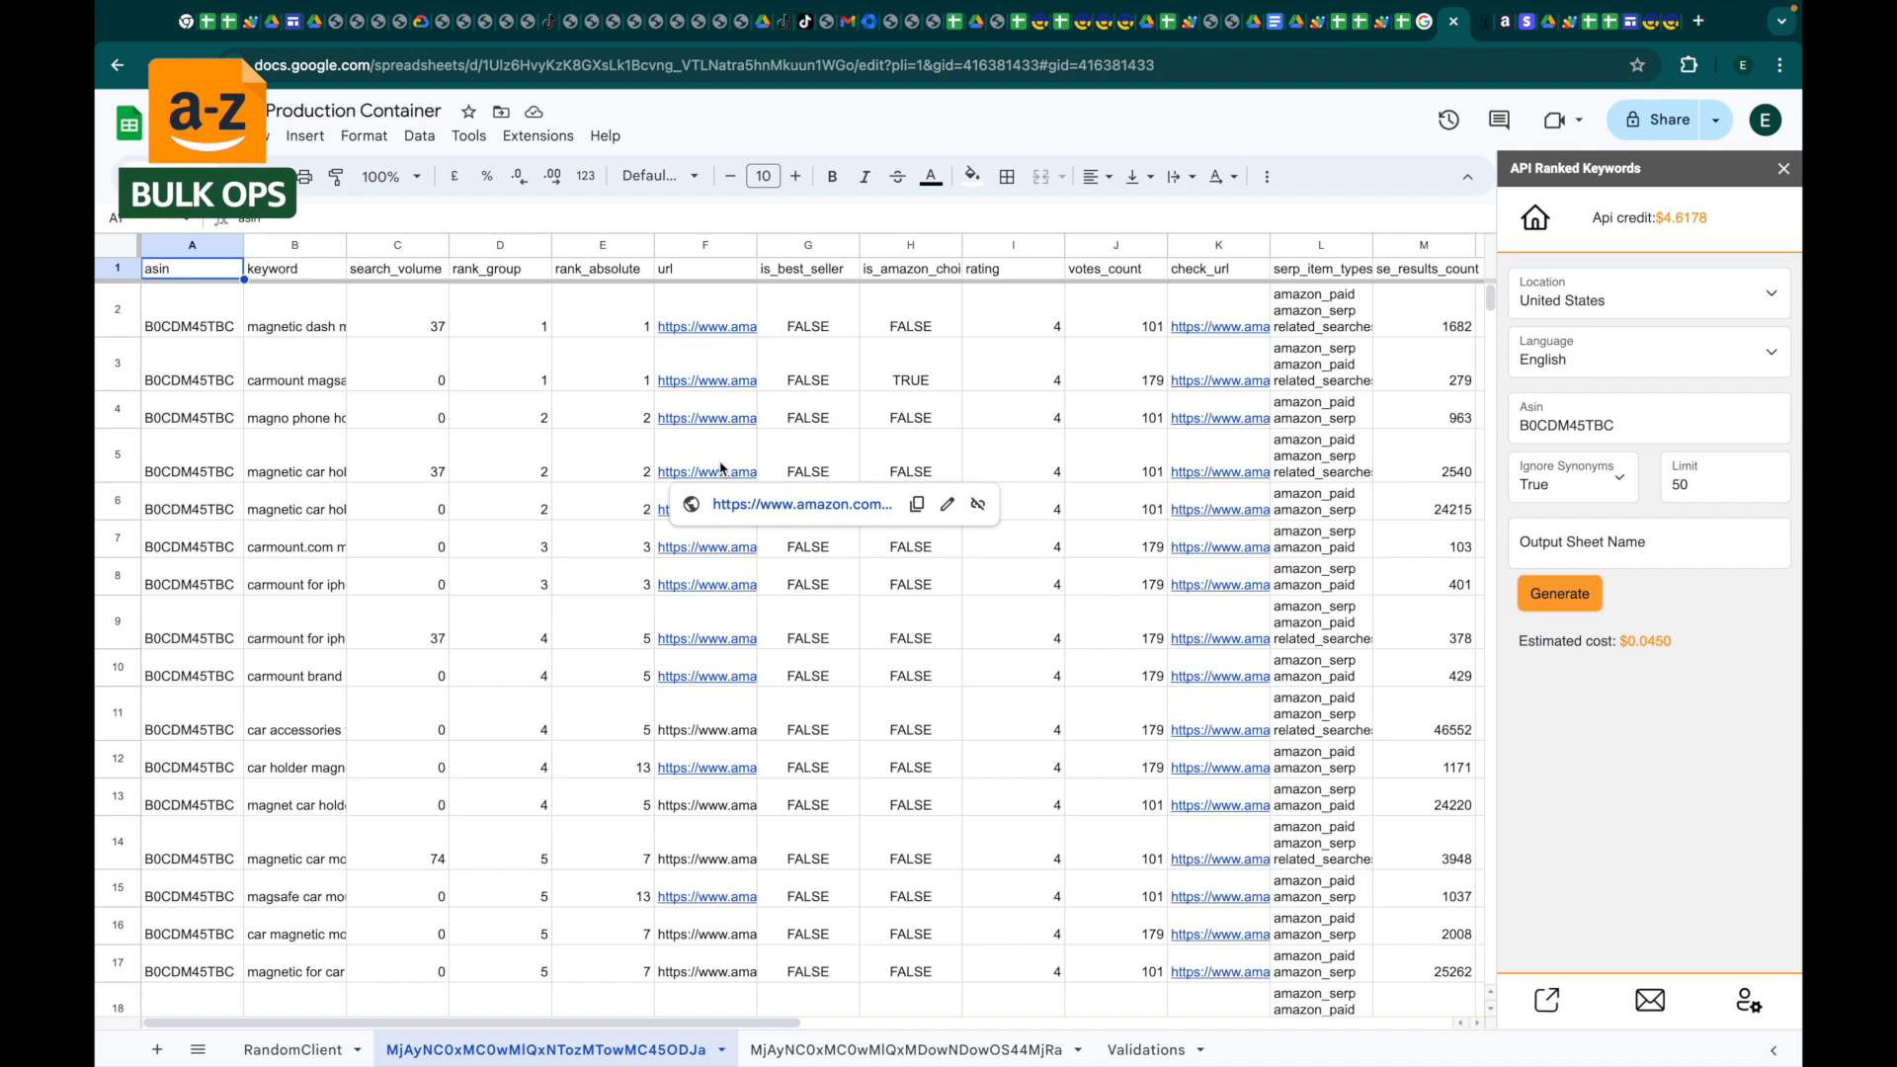
Step: Examine the generated ranked keywords sheet, including the keyword, search volume and rank columns
{"action": "scroll", "coordinate": [723, 469], "scroll_direction": "down", "scroll_amount": 1}
{"action": "scroll", "coordinate": [723, 469], "scroll_direction": "right", "scroll_amount": 1}
{"action": "scroll", "coordinate": [723, 468], "scroll_direction": "left", "scroll_amount": 1}
{"action": "scroll", "coordinate": [723, 468], "scroll_direction": "down", "scroll_amount": 8}
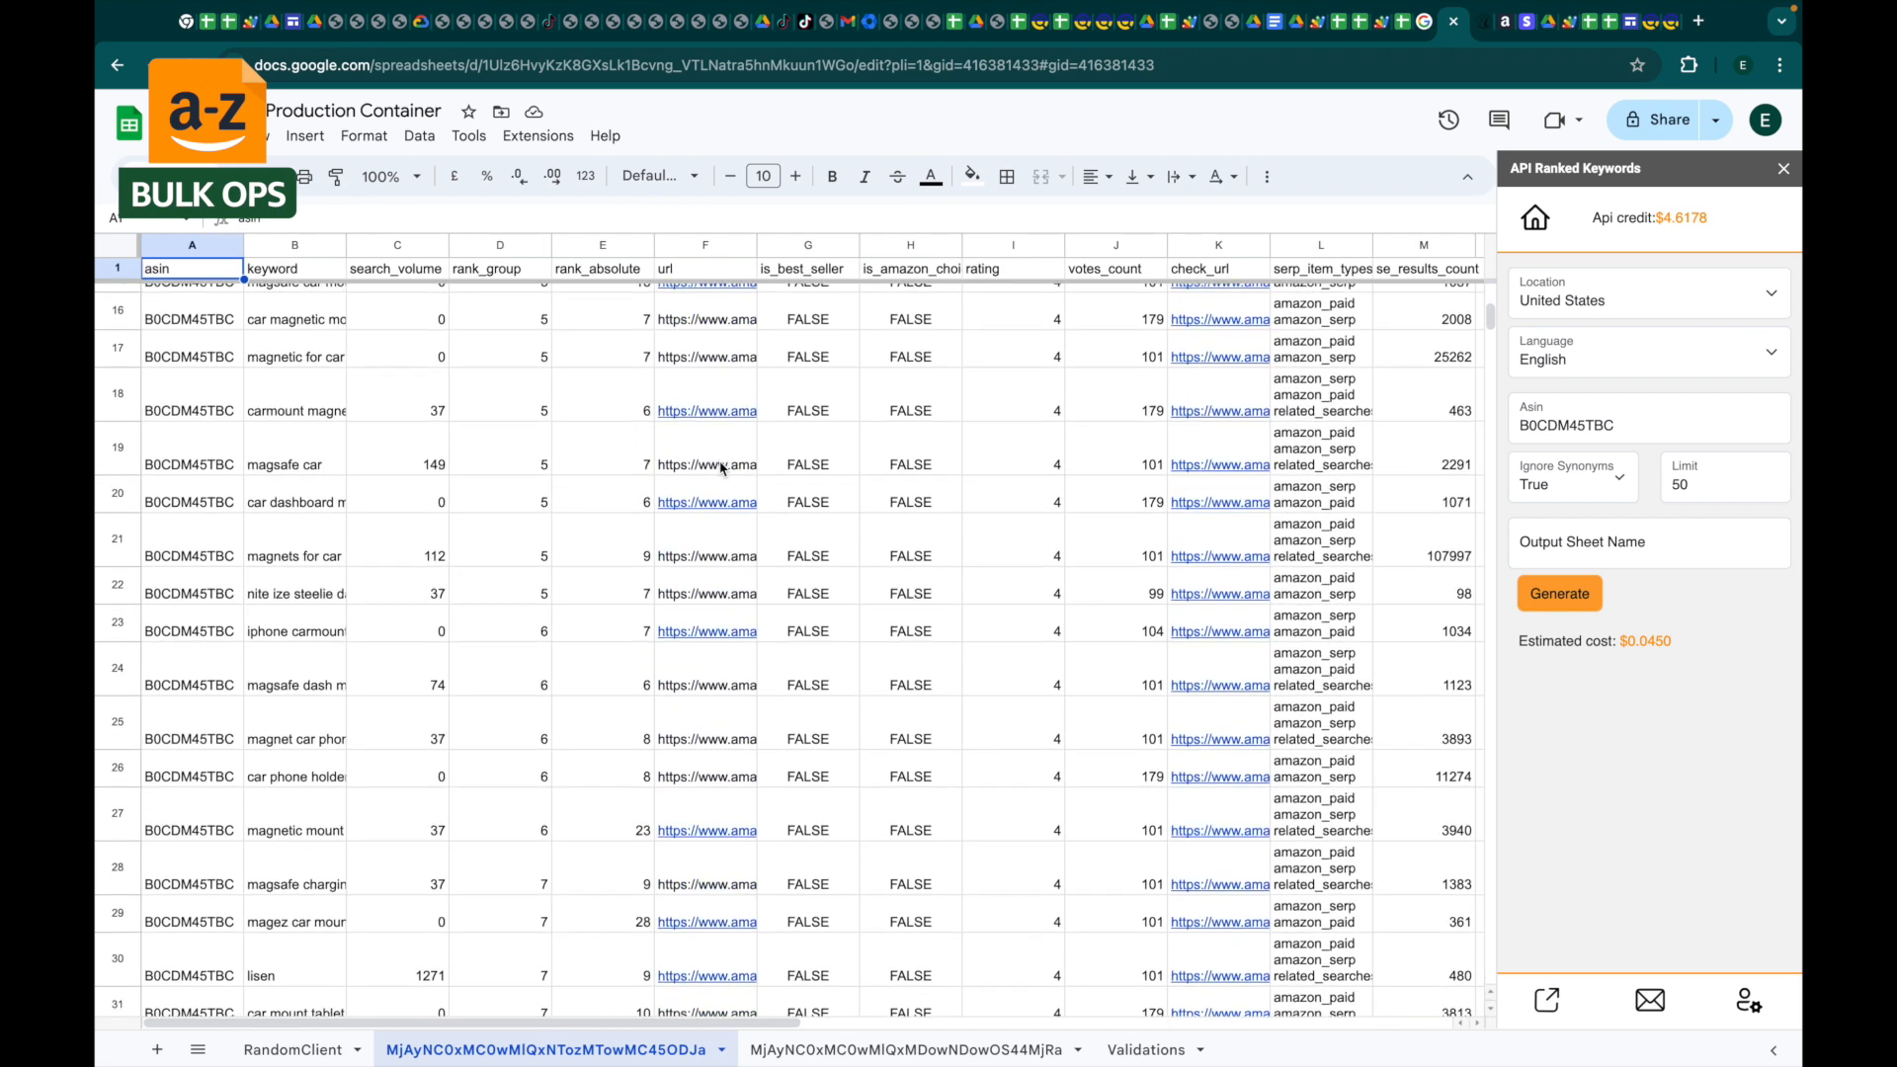
{"action": "scroll", "coordinate": [722, 469], "scroll_direction": "down", "scroll_amount": 5}
{"action": "scroll", "coordinate": [723, 468], "scroll_direction": "up", "scroll_amount": 10}
{"action": "scroll", "coordinate": [722, 468], "scroll_direction": "right", "scroll_amount": 1}
{"action": "scroll", "coordinate": [722, 469], "scroll_direction": "up", "scroll_amount": 3}
{"action": "scroll", "coordinate": [723, 468], "scroll_direction": "left", "scroll_amount": 1}
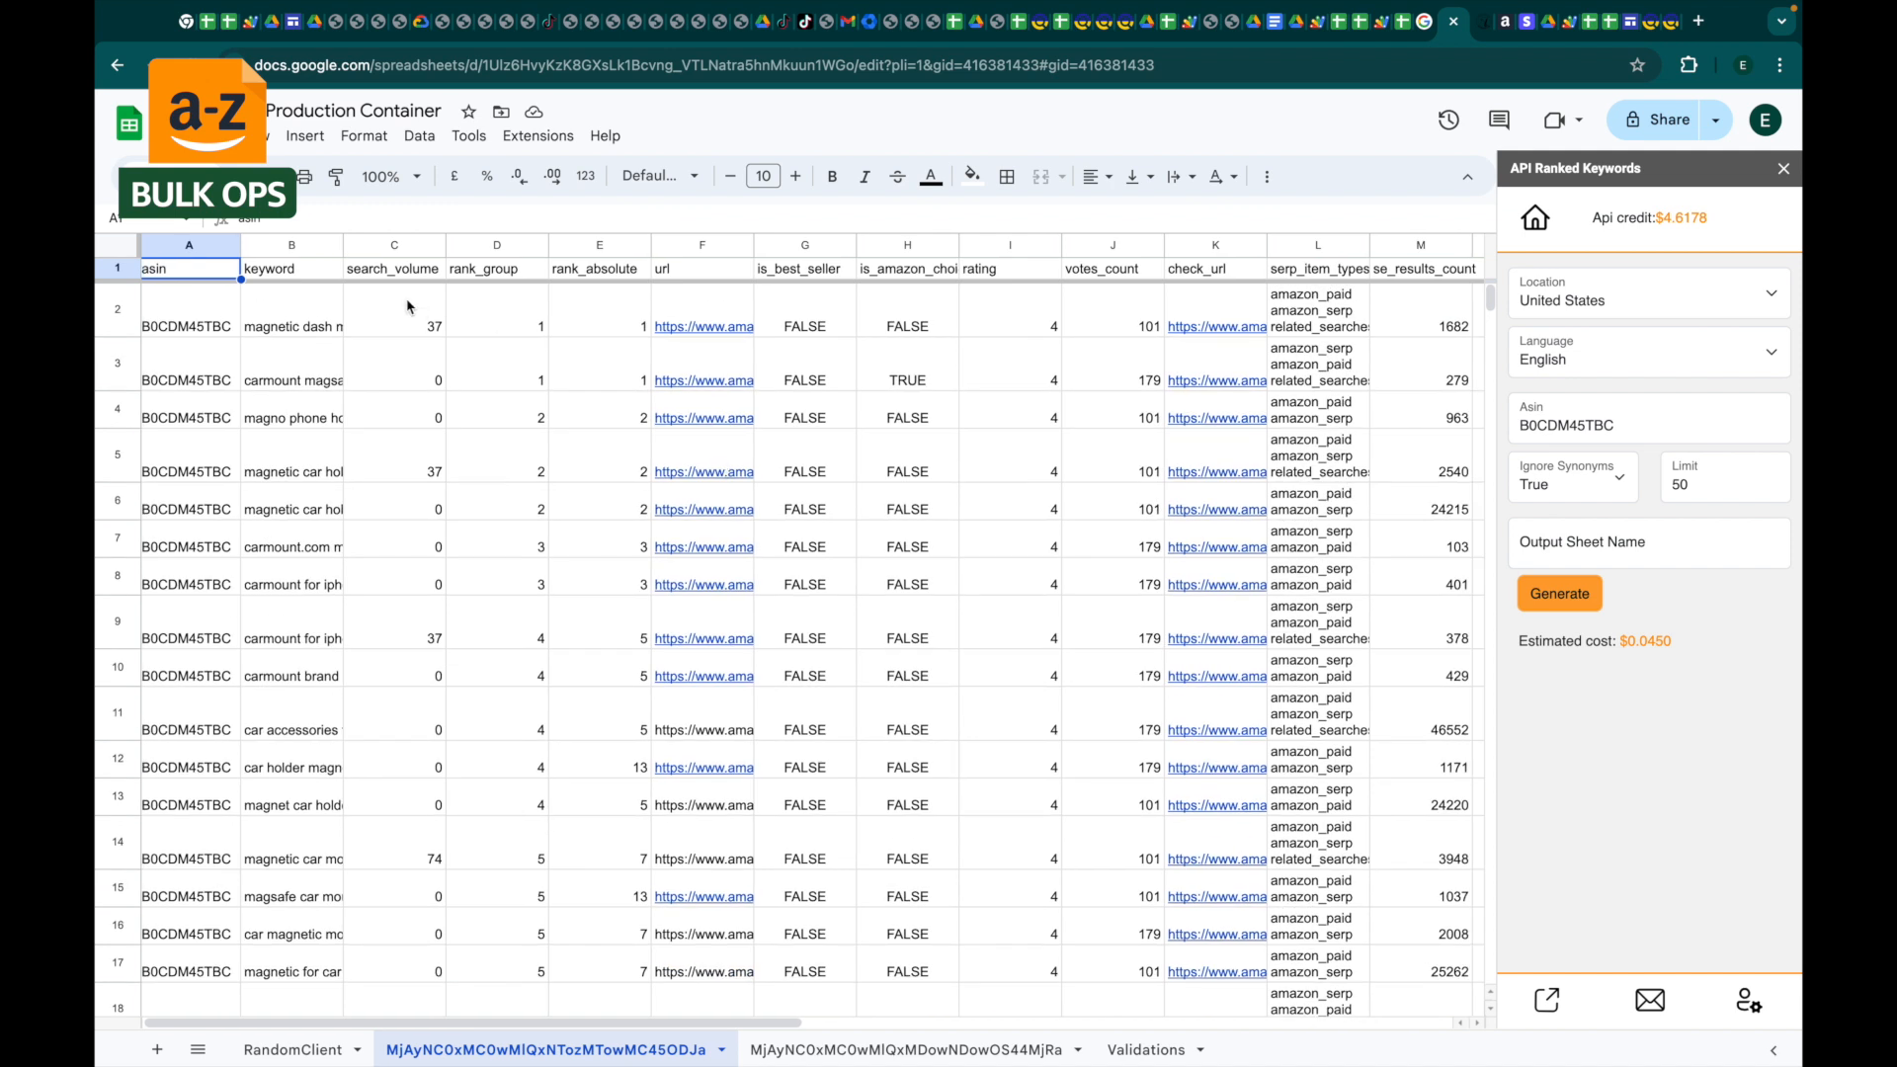
Step: Create a filter on the header row and exclude keywords with a search_volume of 0
{"action": "left_click", "coordinate": [116, 270]}
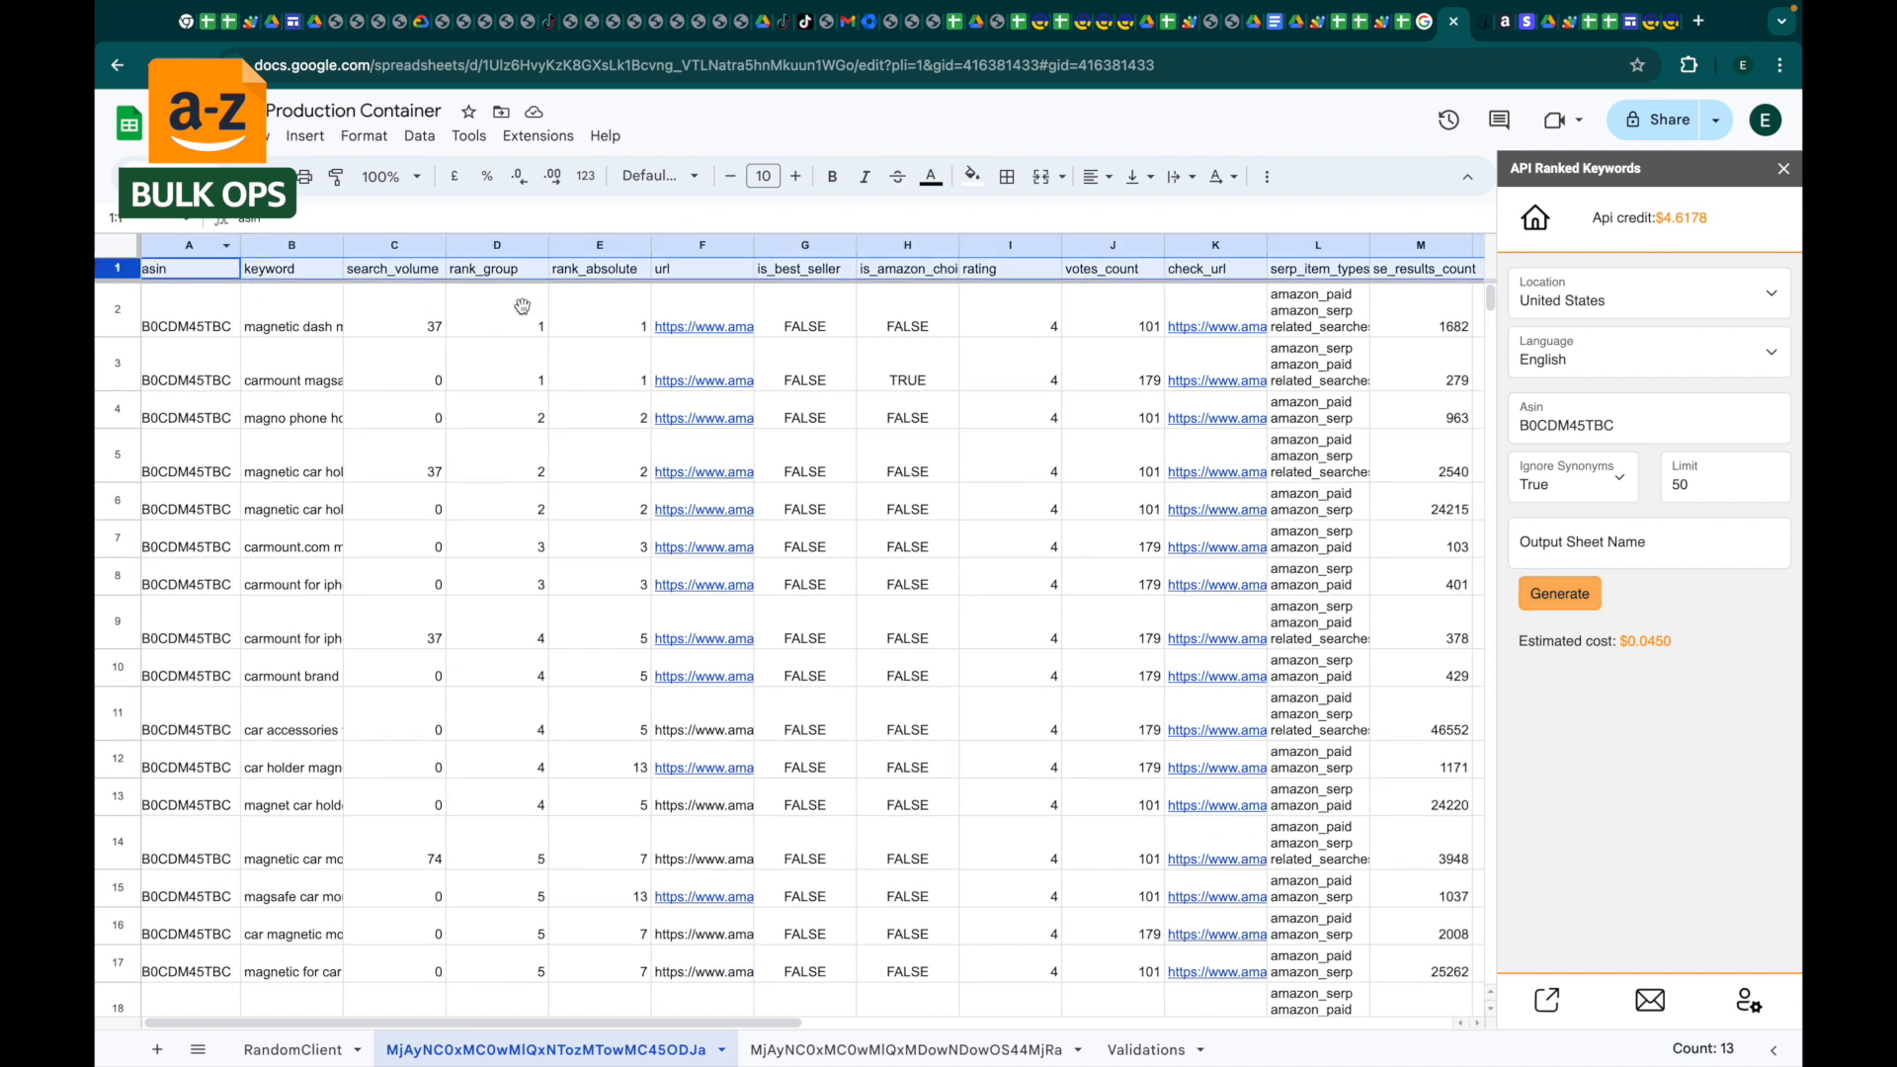
{"action": "left_click", "coordinate": [420, 137]}
{"action": "left_click", "coordinate": [538, 255]}
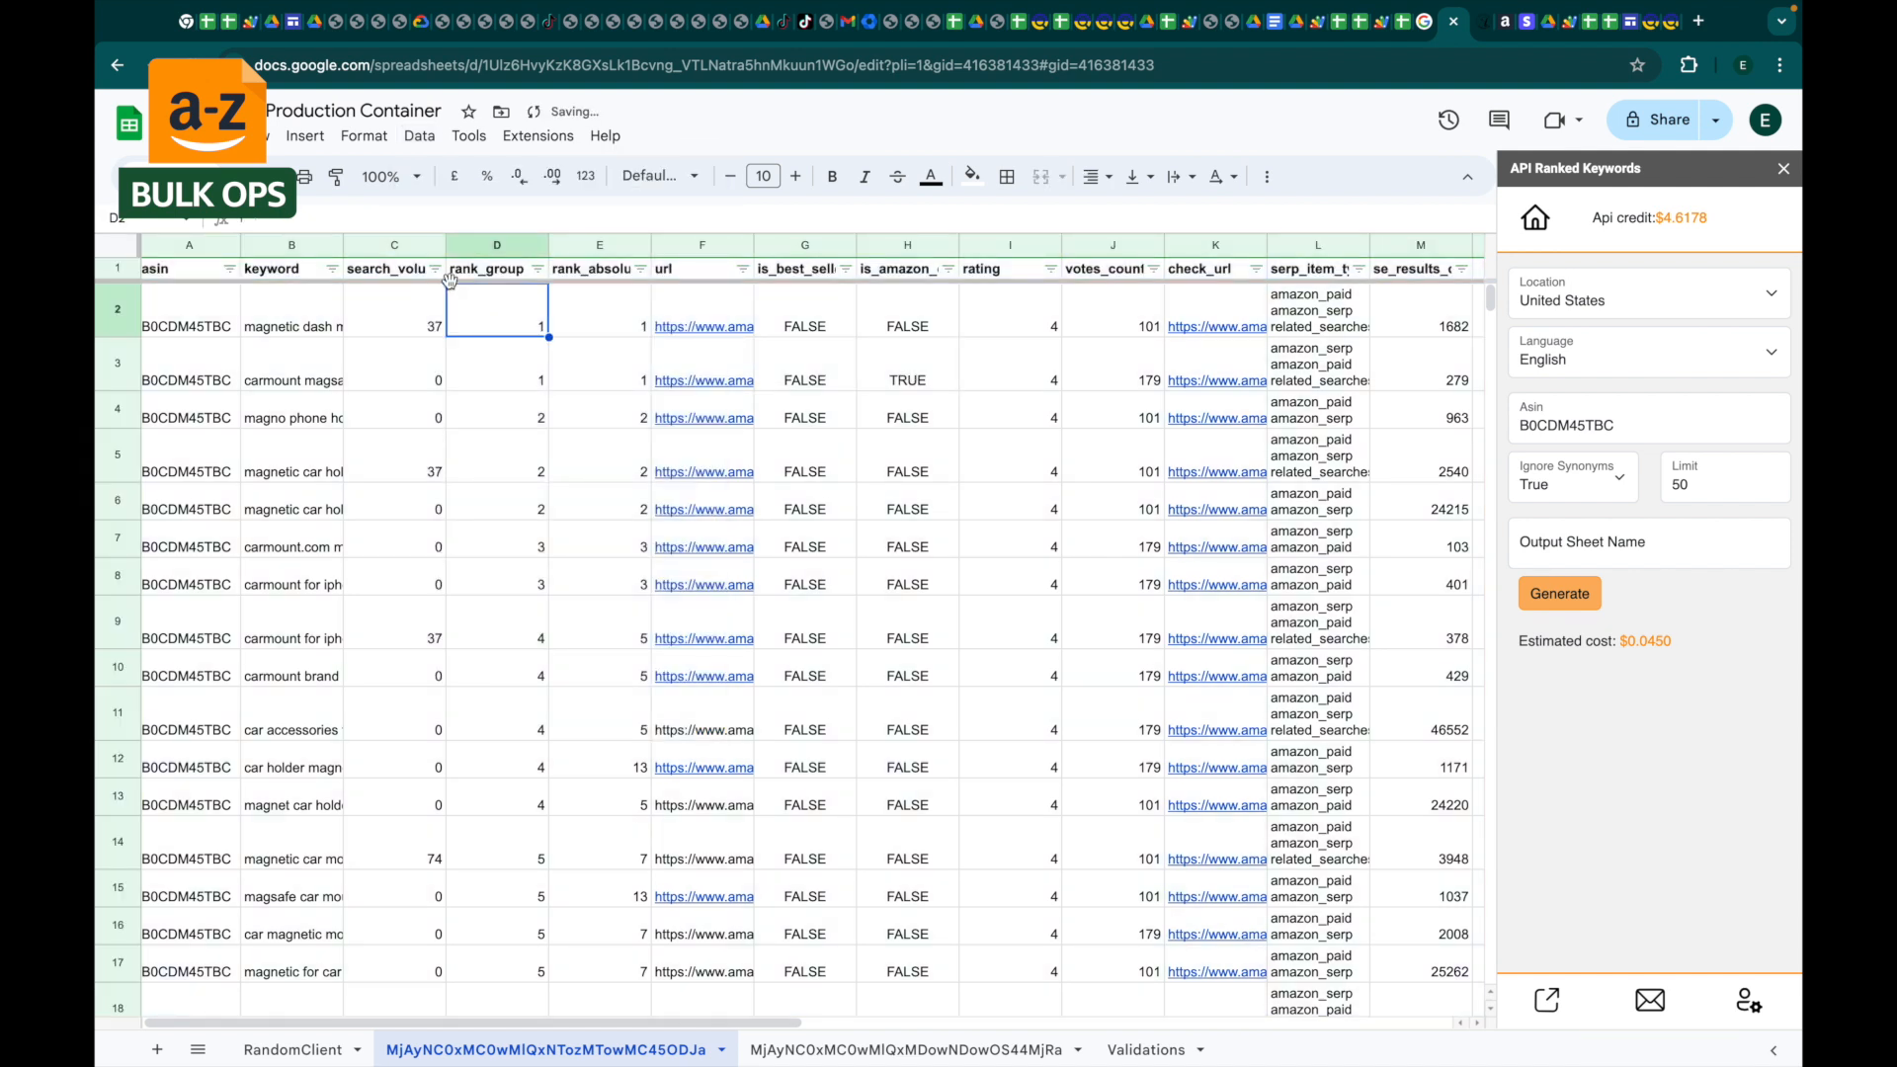
{"action": "left_click", "coordinate": [435, 269]}
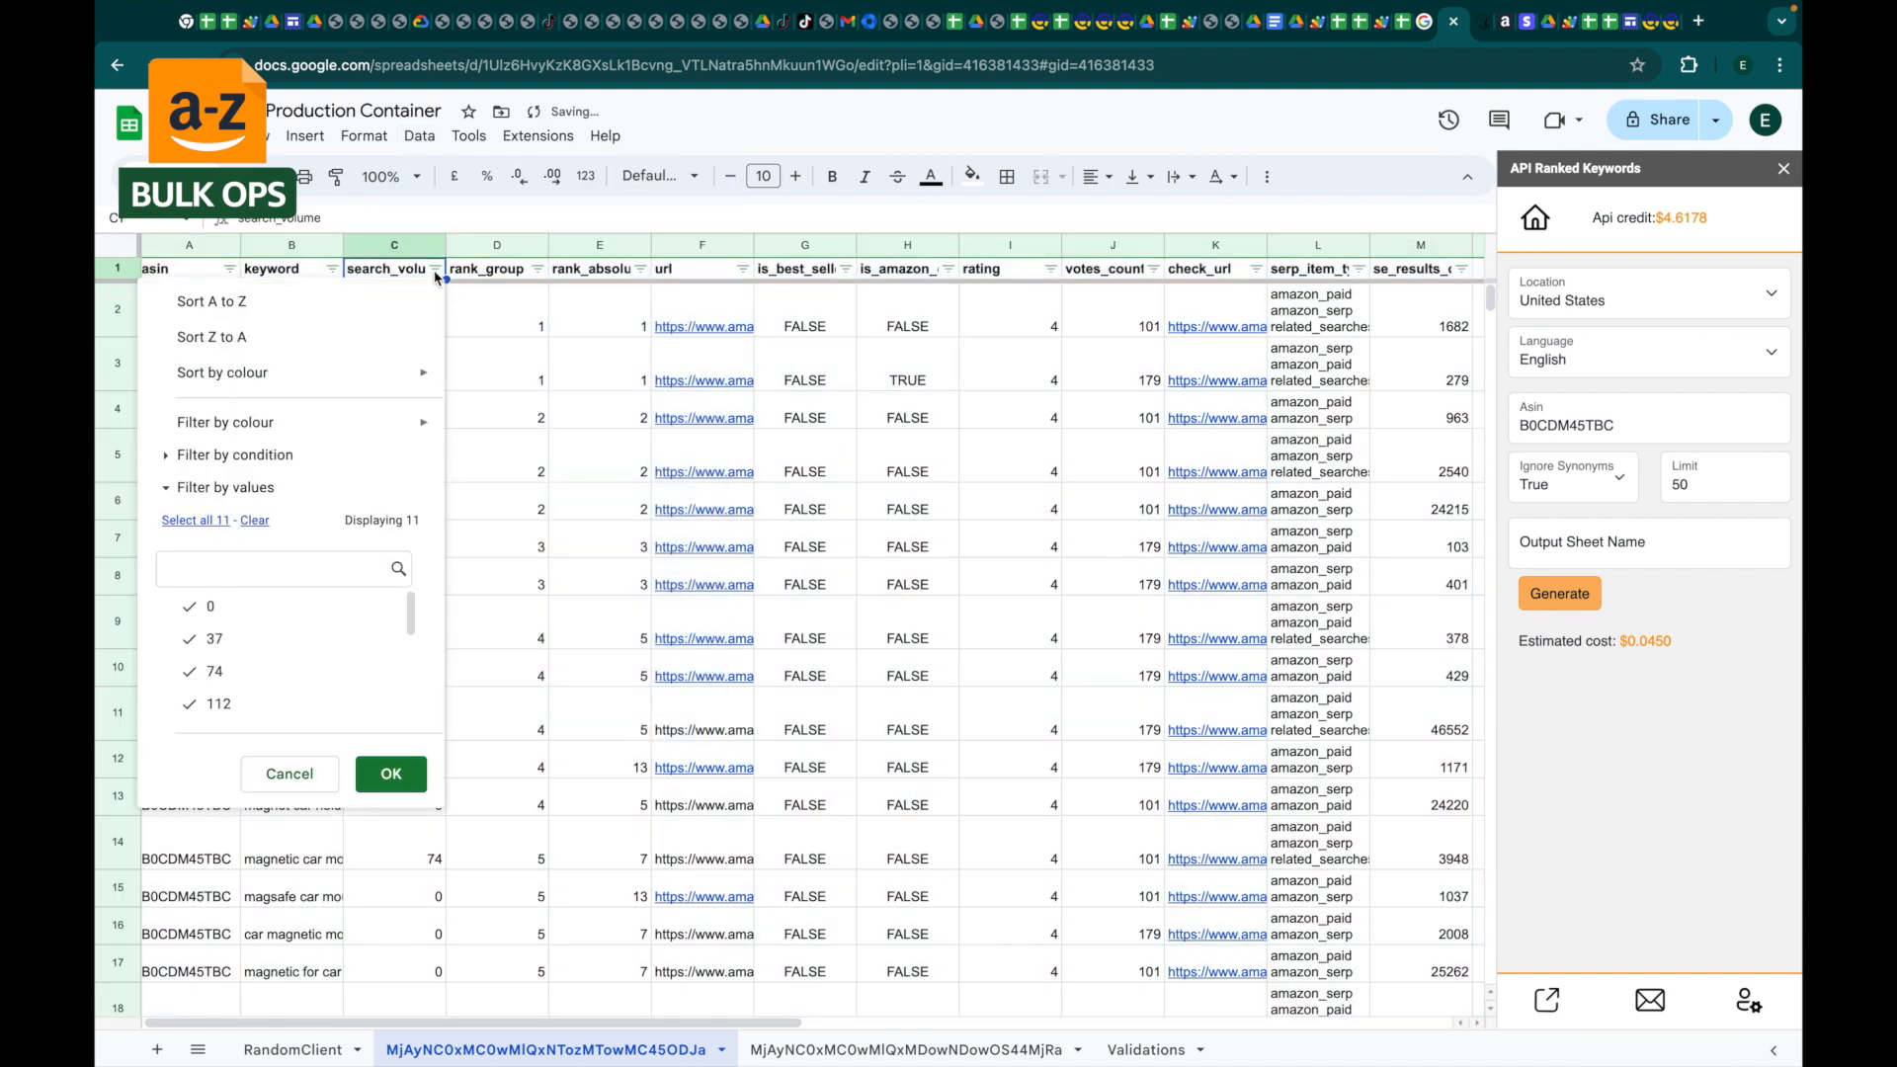
{"action": "left_click", "coordinate": [203, 607]}
{"action": "left_click", "coordinate": [391, 774]}
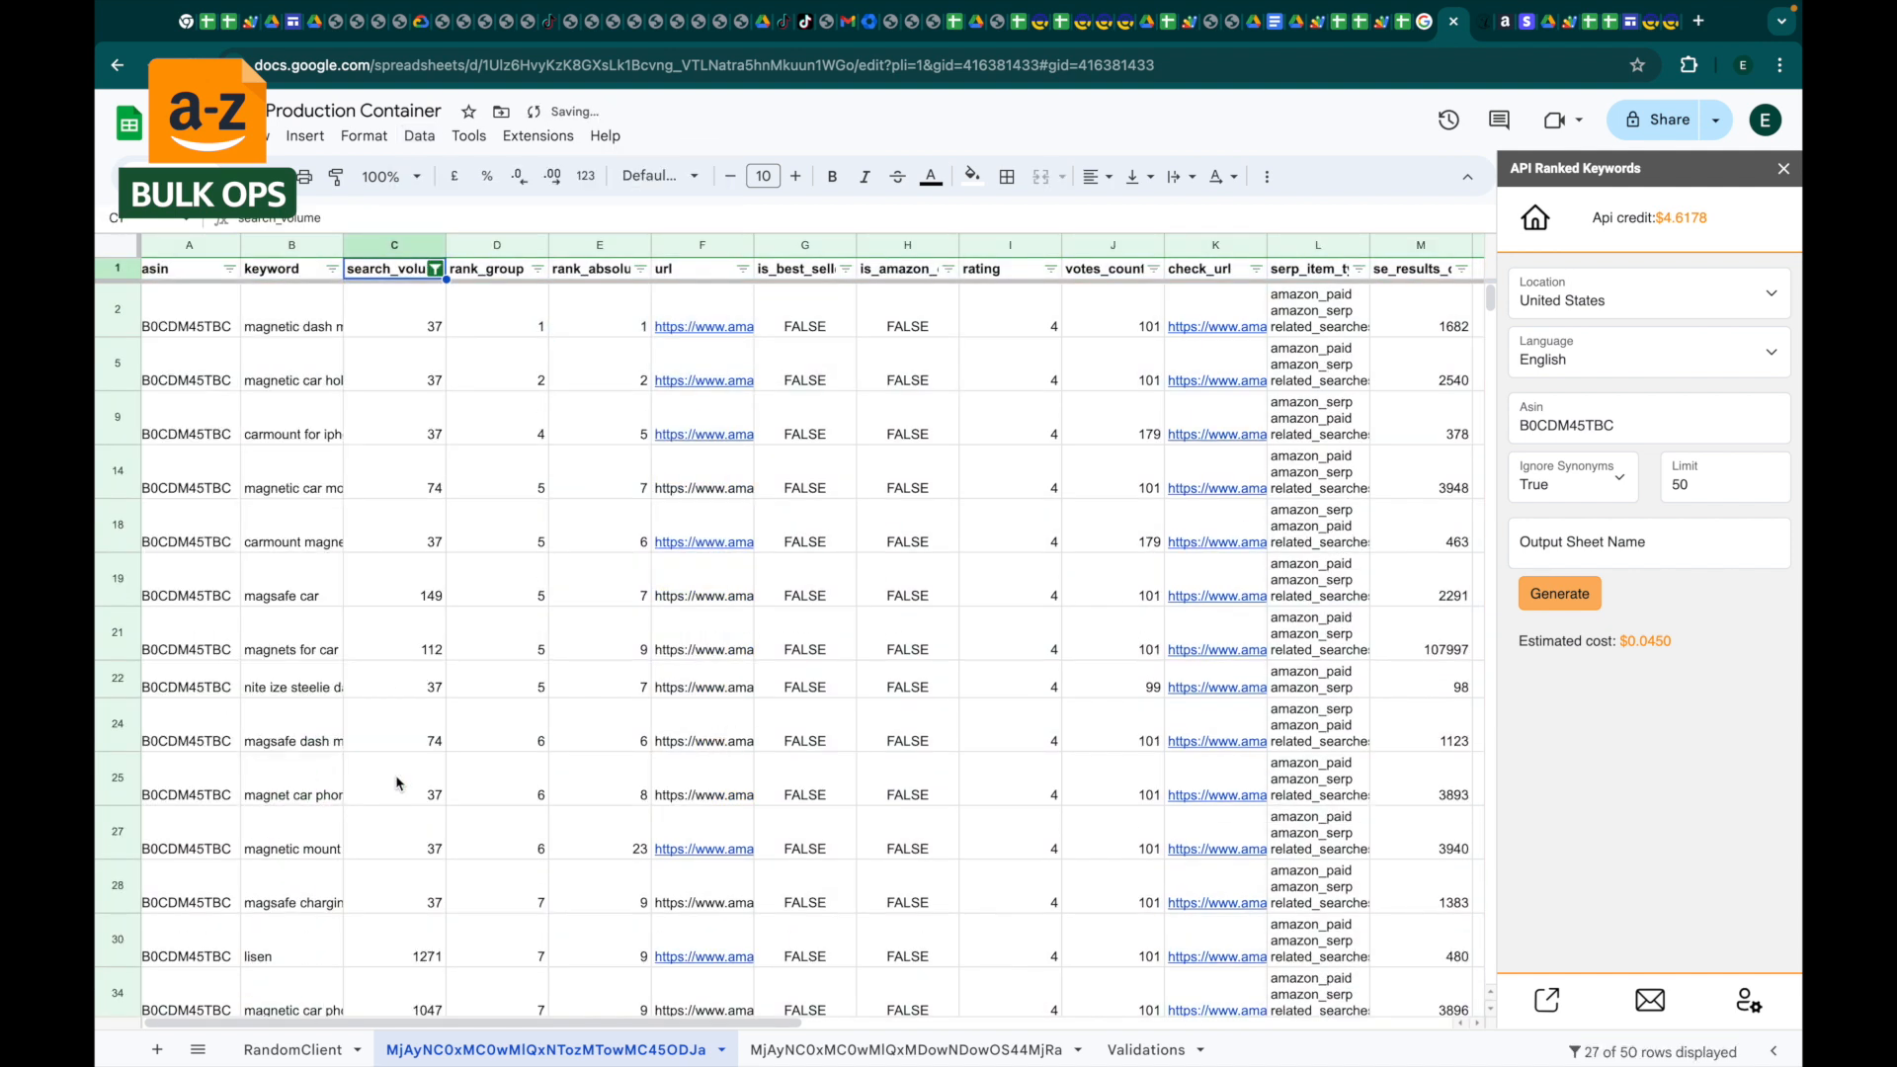
{"action": "left_click", "coordinate": [555, 462]}
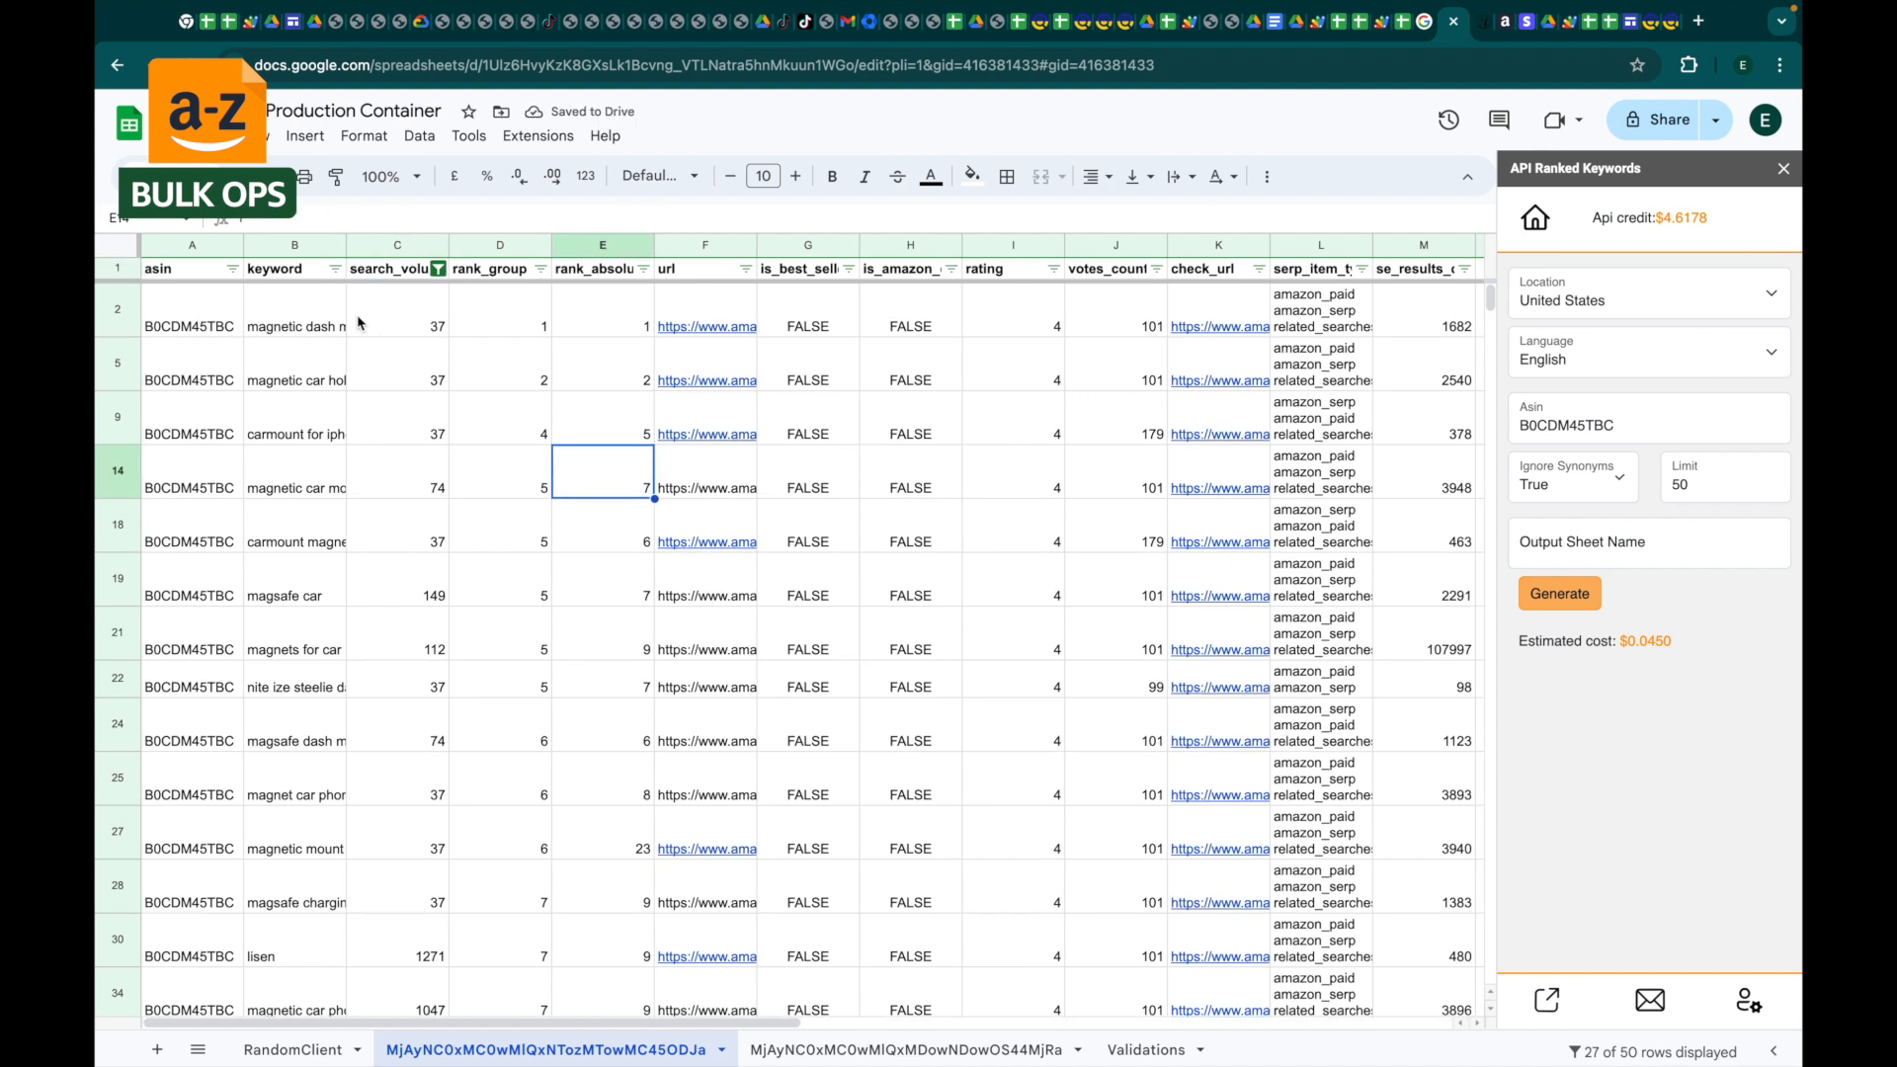
Step: Copy the filtered keywords into the SP Exact column of the RandomClient sheet, starting at cell K3
{"action": "left_click", "coordinate": [329, 321]}
{"action": "key", "text": "ctrl+shift+Down"}
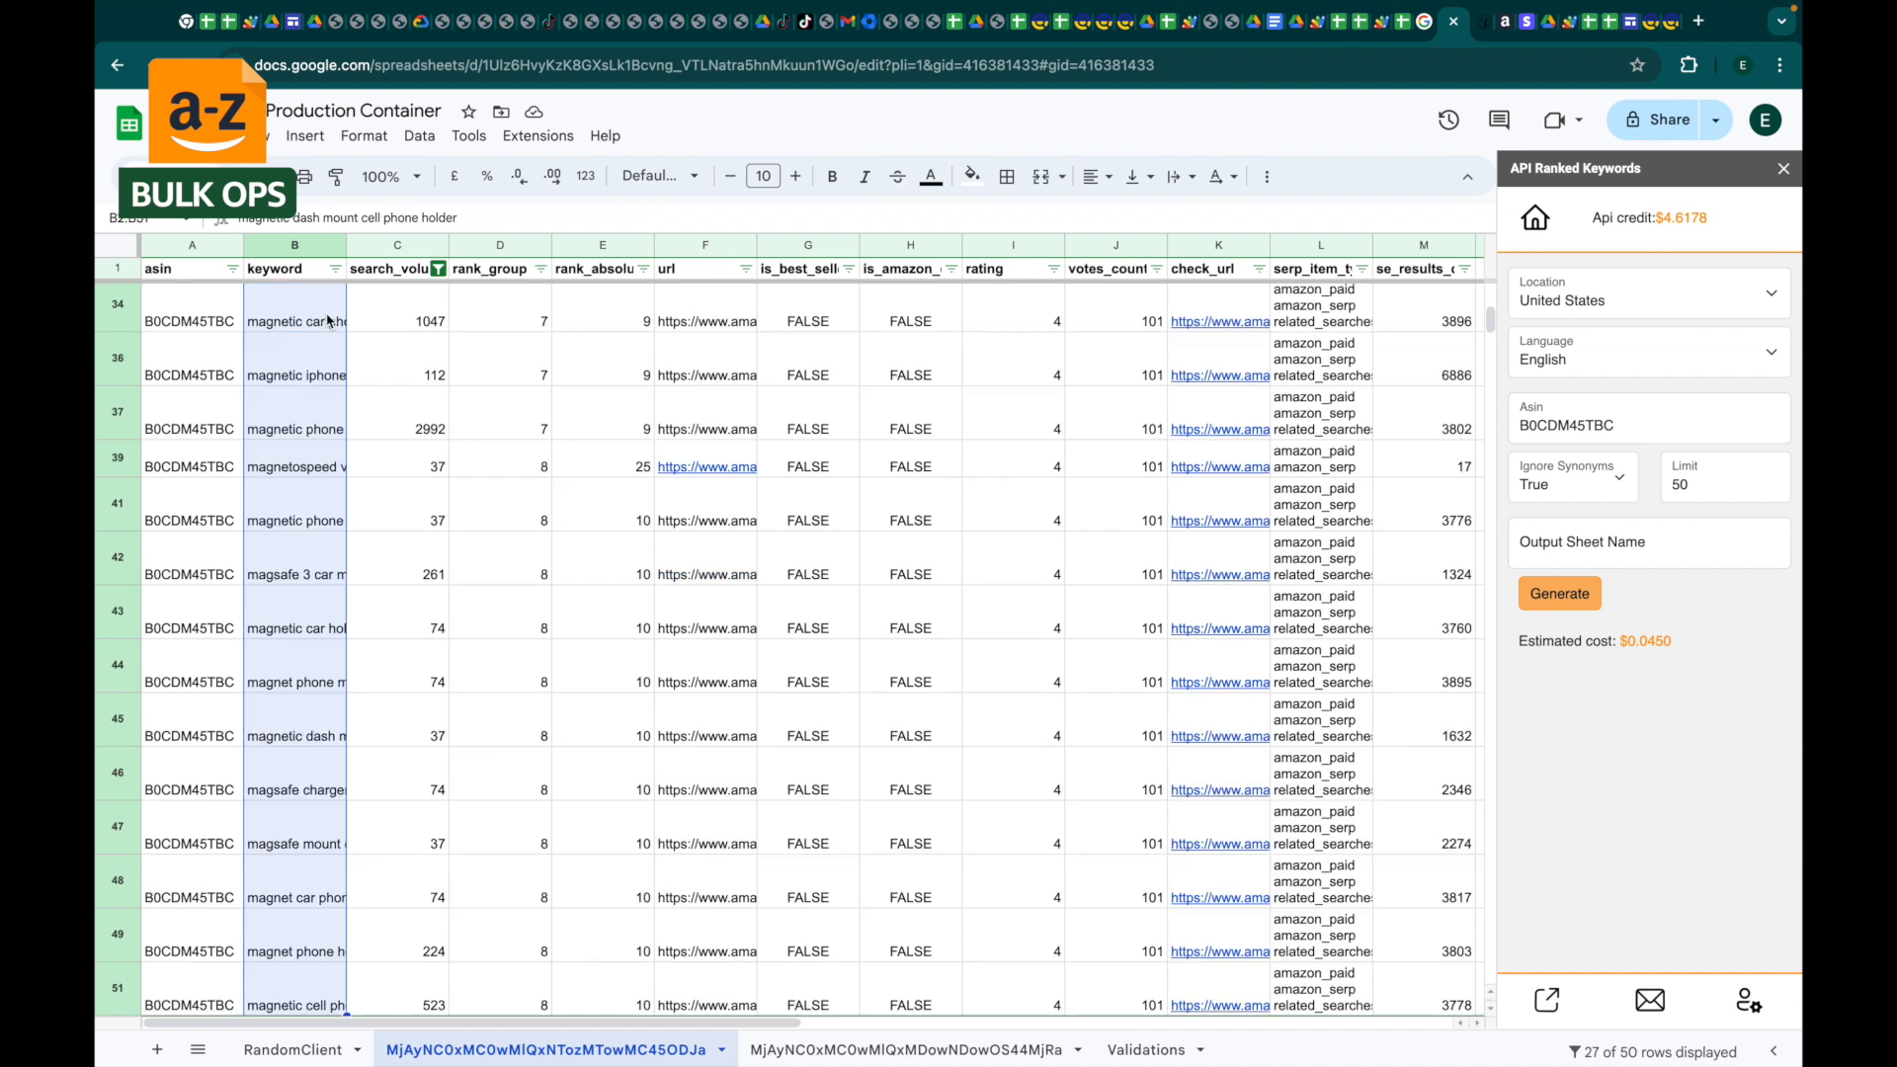
{"action": "key", "text": "ctrl+c"}
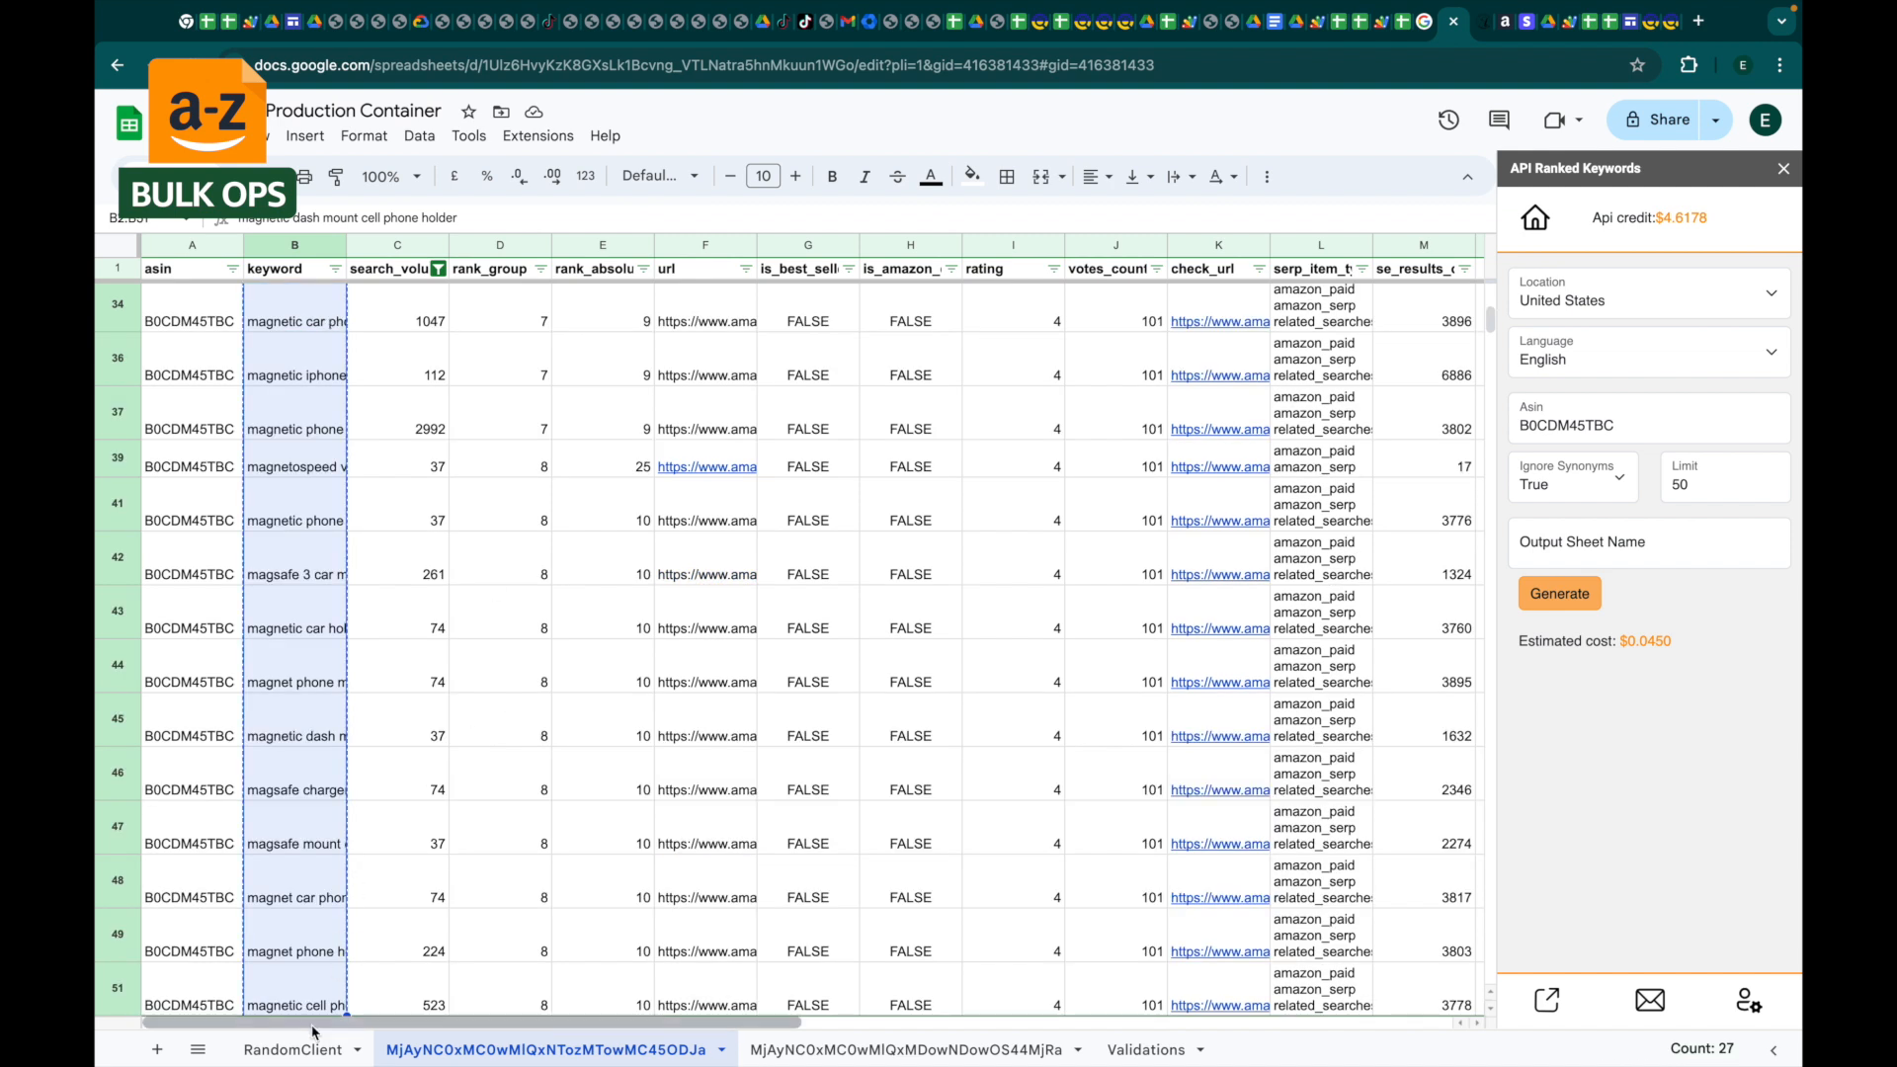
{"action": "left_click", "coordinate": [307, 1050]}
{"action": "scroll", "coordinate": [1010, 462], "scroll_direction": "right", "scroll_amount": 5}
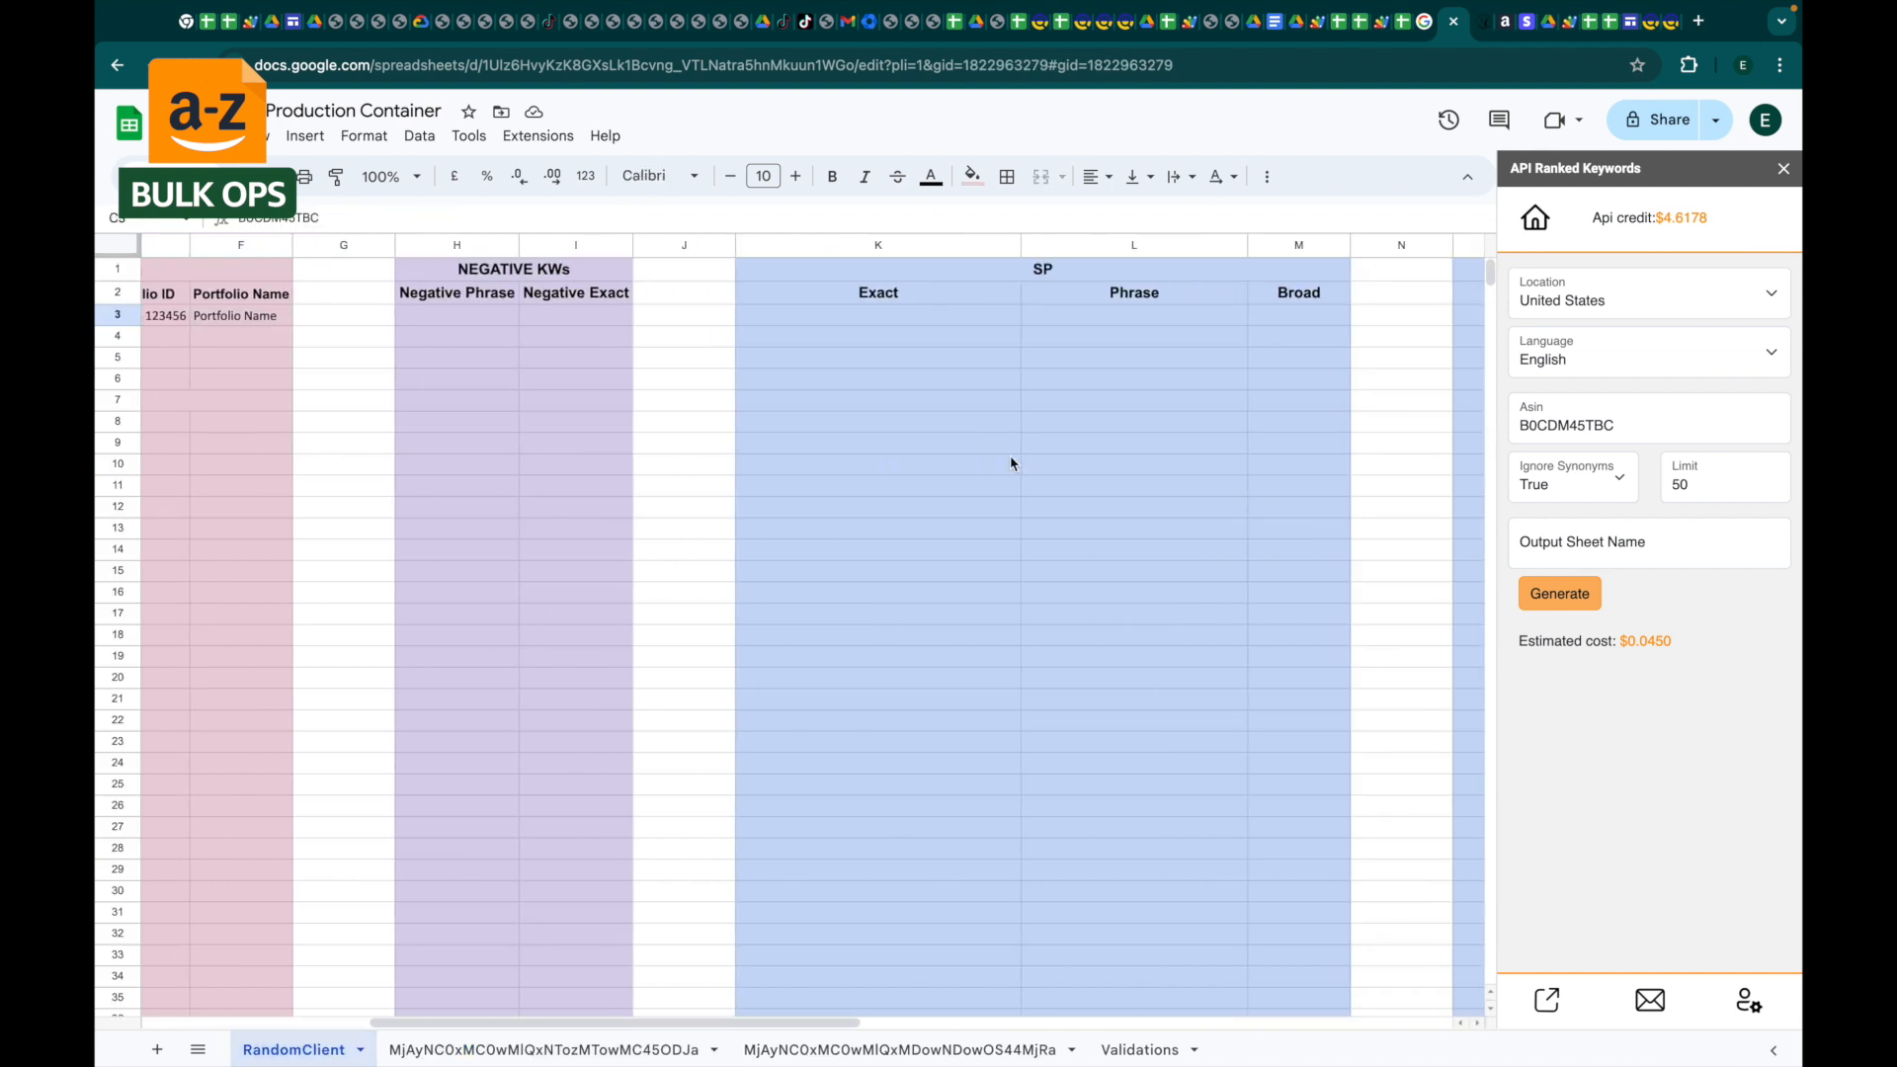
{"action": "left_click", "coordinate": [855, 318]}
{"action": "right_click", "coordinate": [856, 323]}
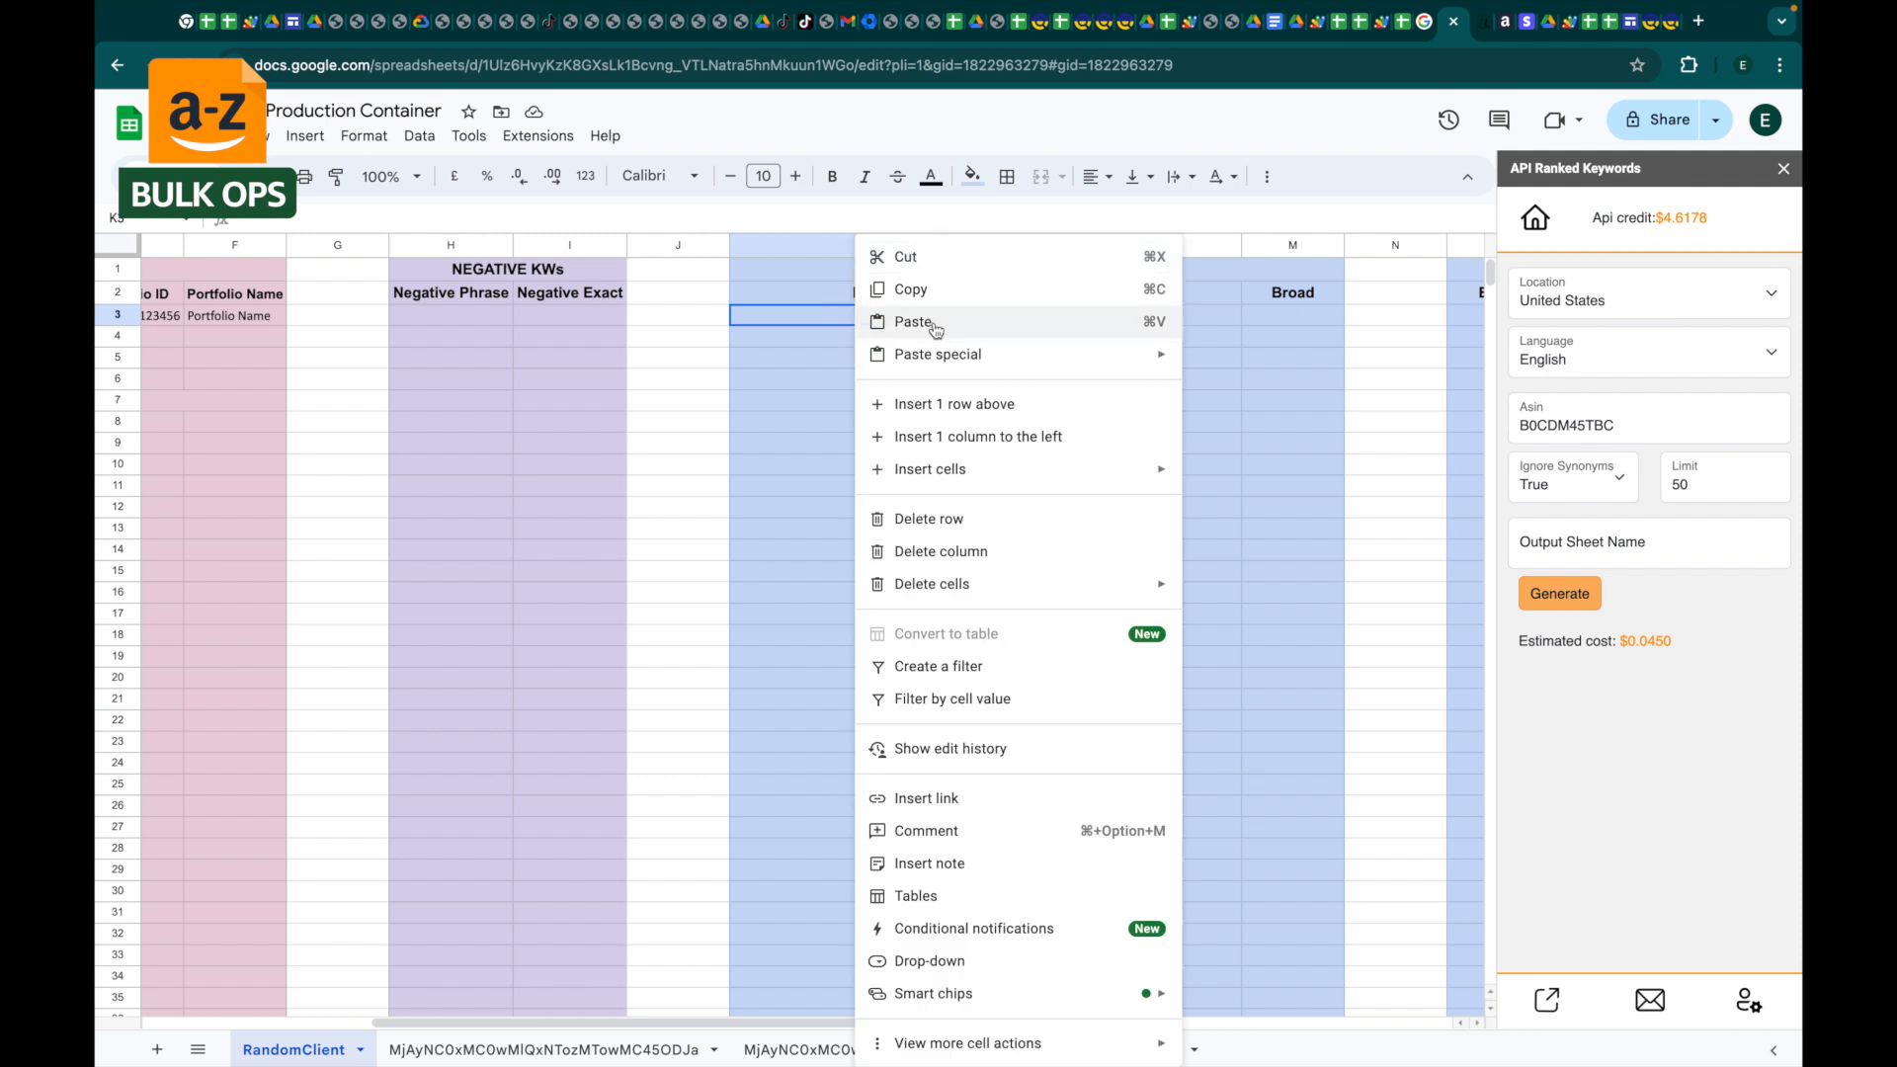
{"action": "mouse_move", "coordinate": [1029, 356]}
{"action": "left_click", "coordinate": [1240, 366]}
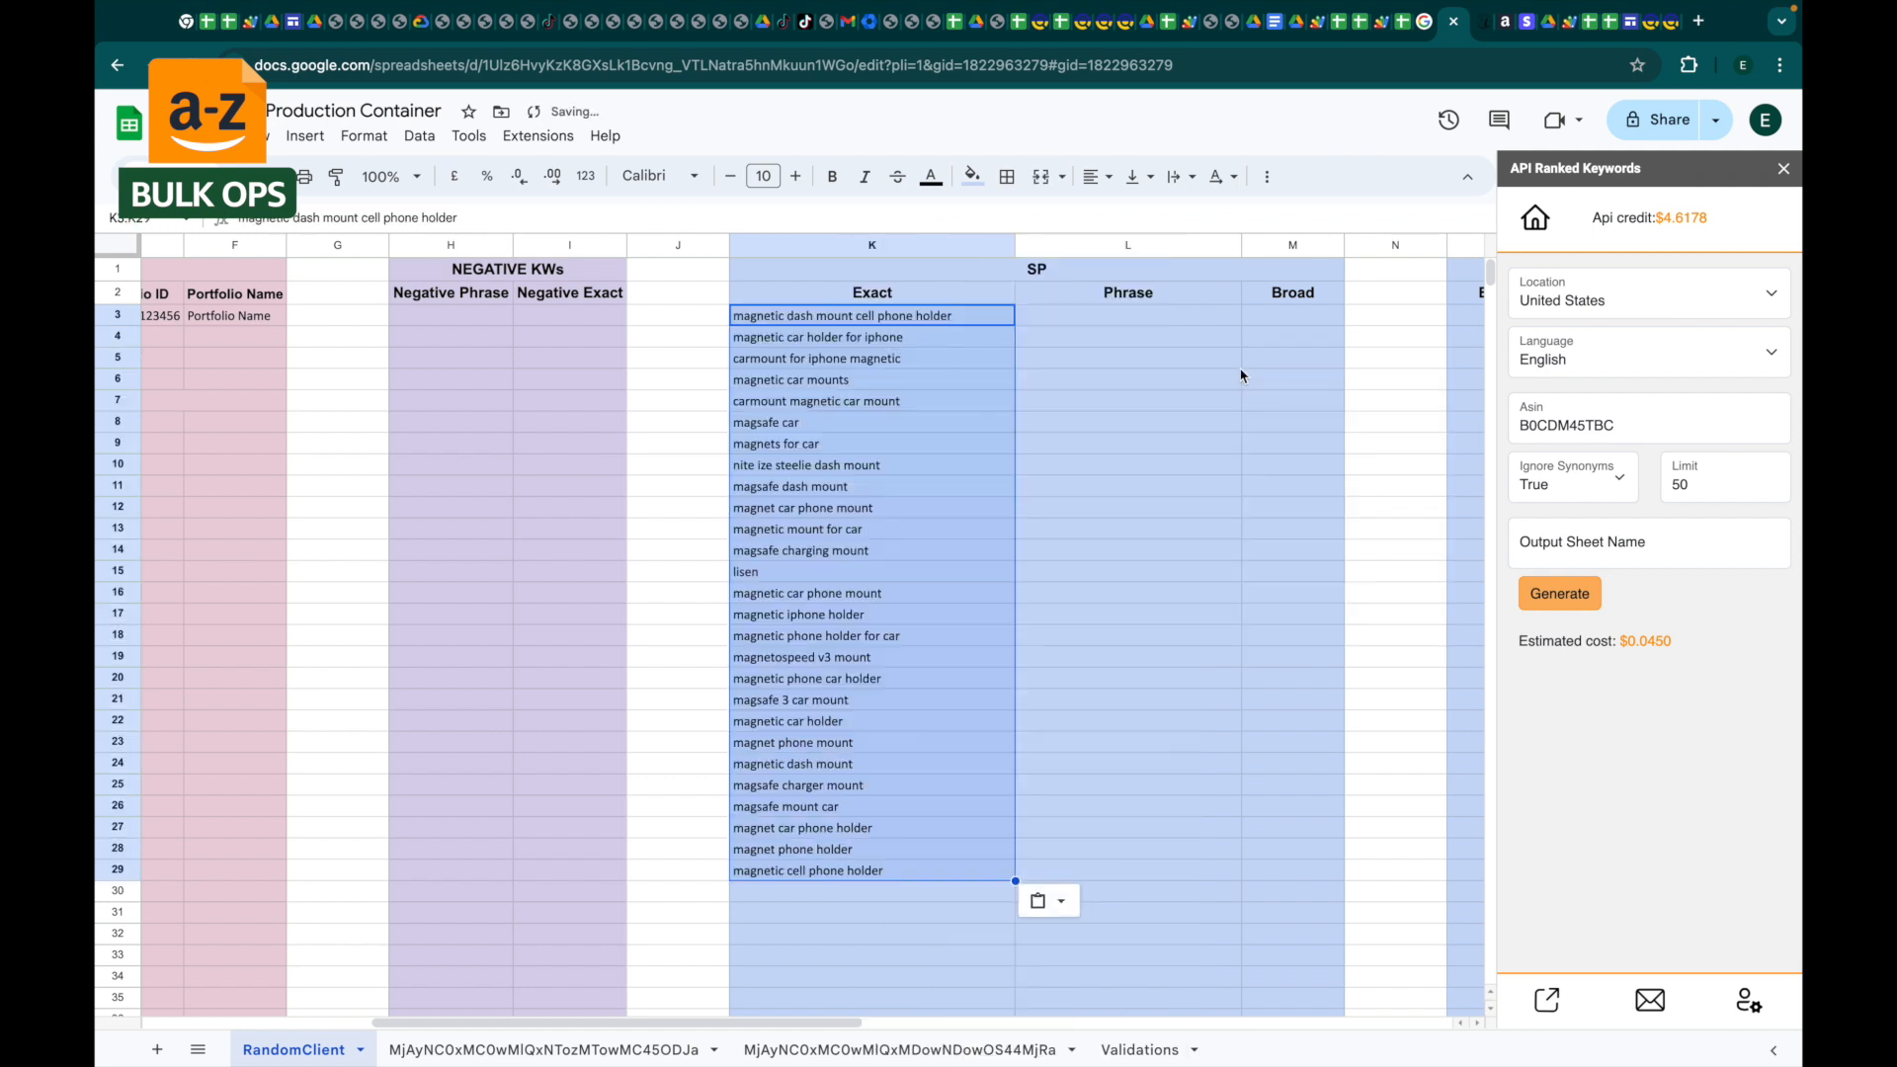
{"action": "left_click", "coordinate": [810, 466]}
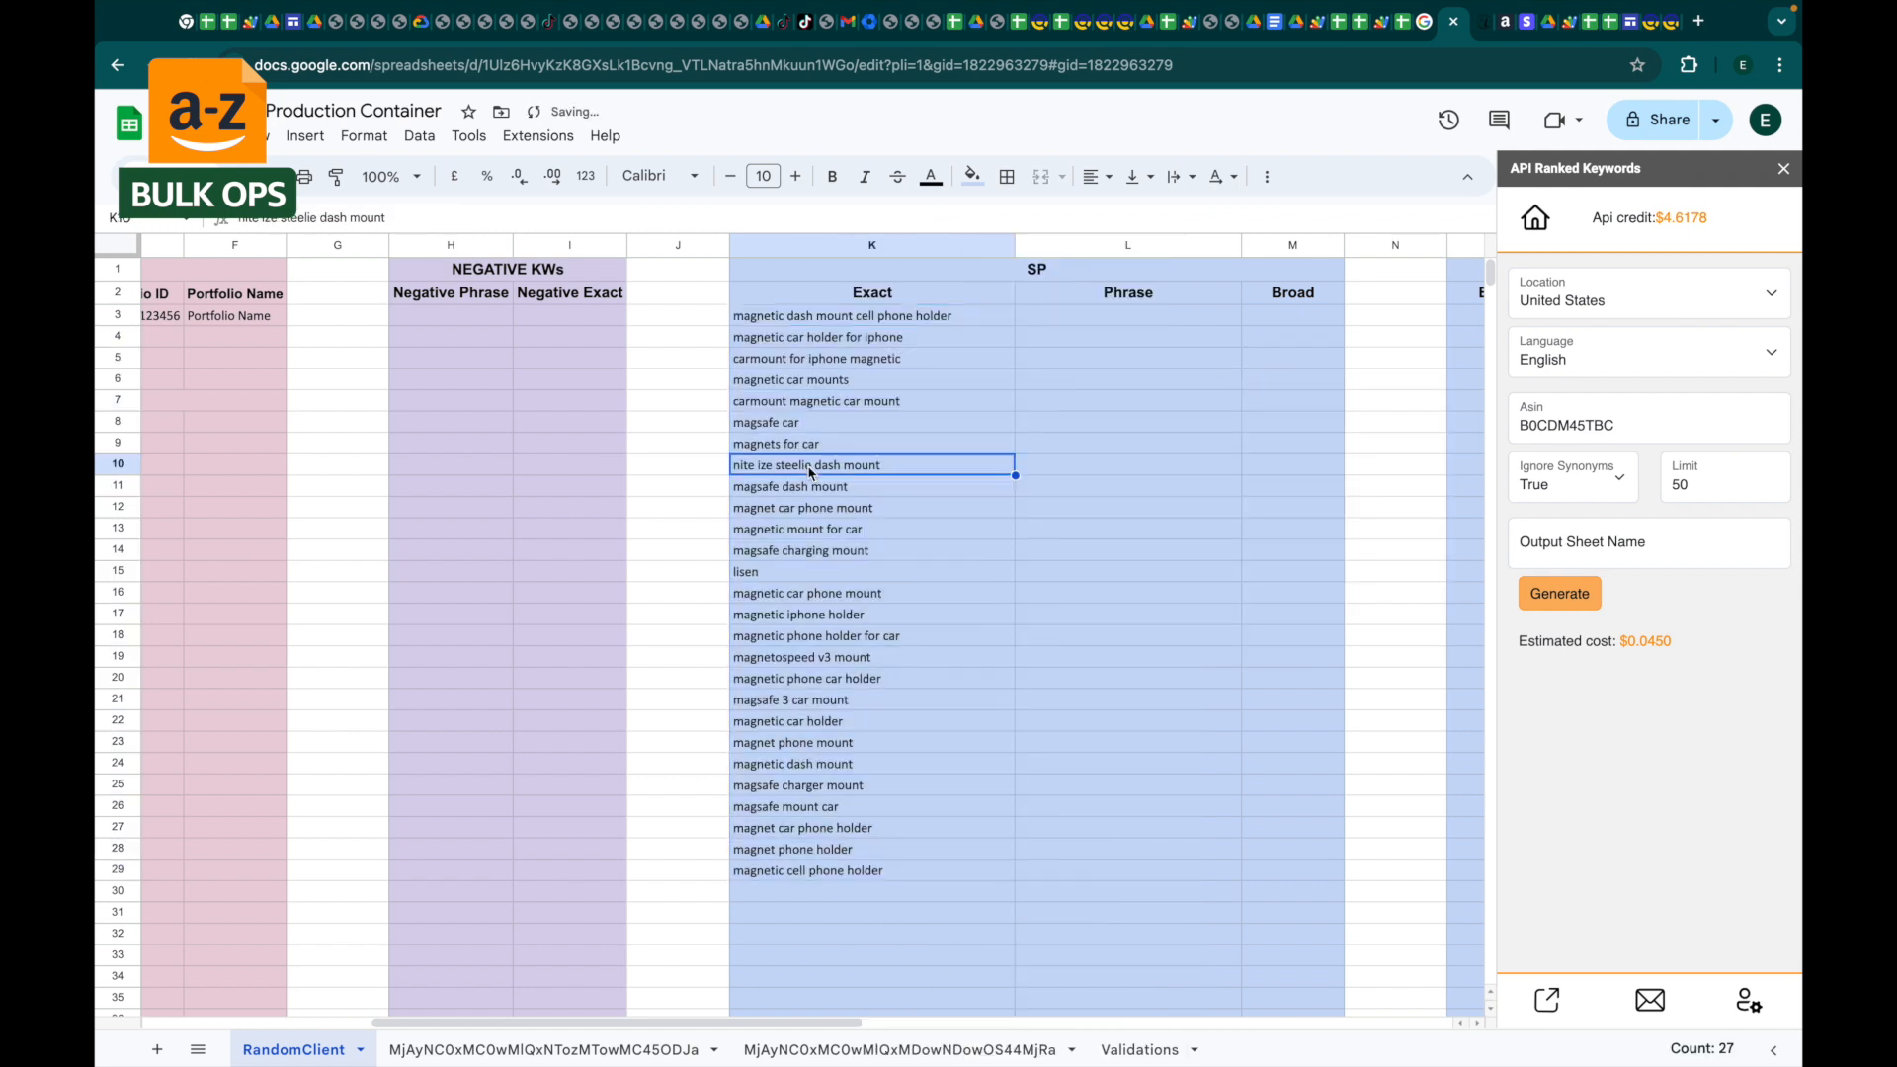
Step: Open the Sponsored Products bulk campaign form and fill in the portfolio ID copied from cell E3
{"action": "scroll", "coordinate": [808, 473], "scroll_direction": "left", "scroll_amount": 5}
{"action": "scroll", "coordinate": [808, 473], "scroll_direction": "left", "scroll_amount": 3}
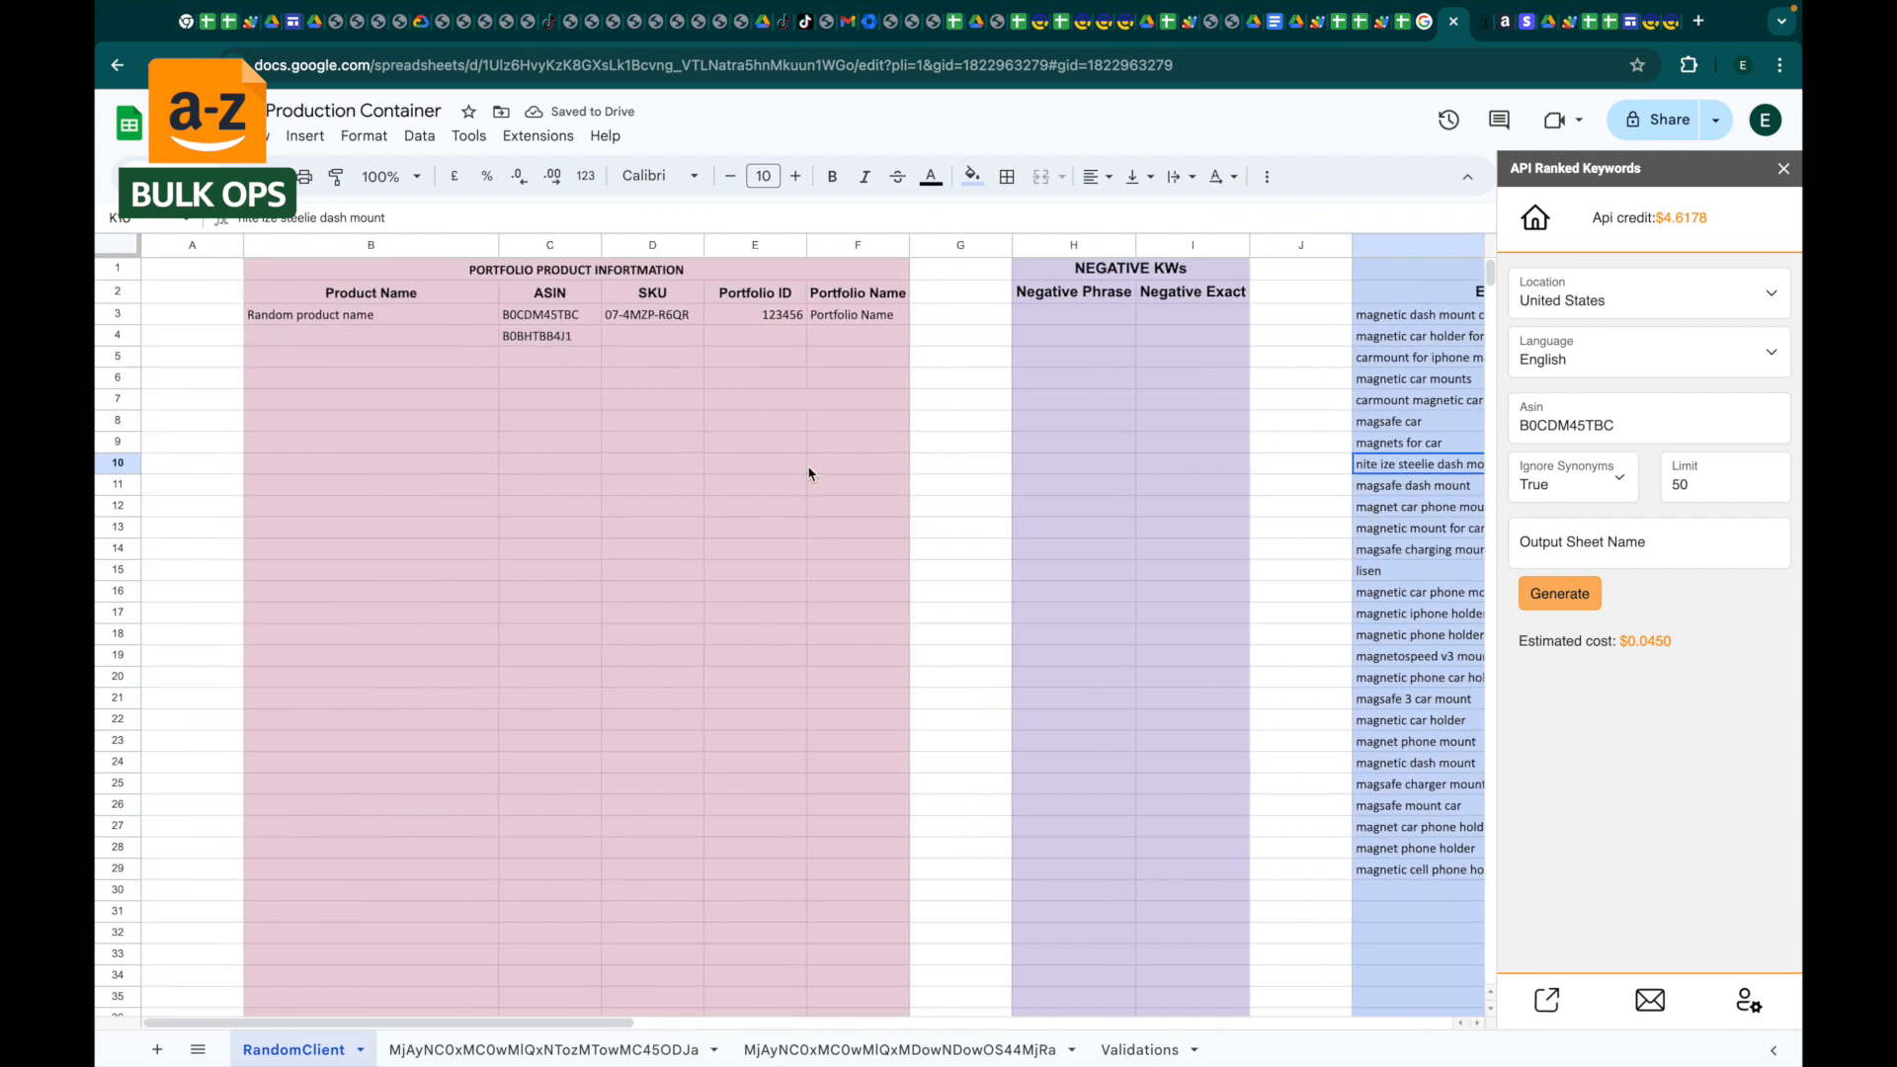
{"action": "left_click", "coordinate": [1536, 221]}
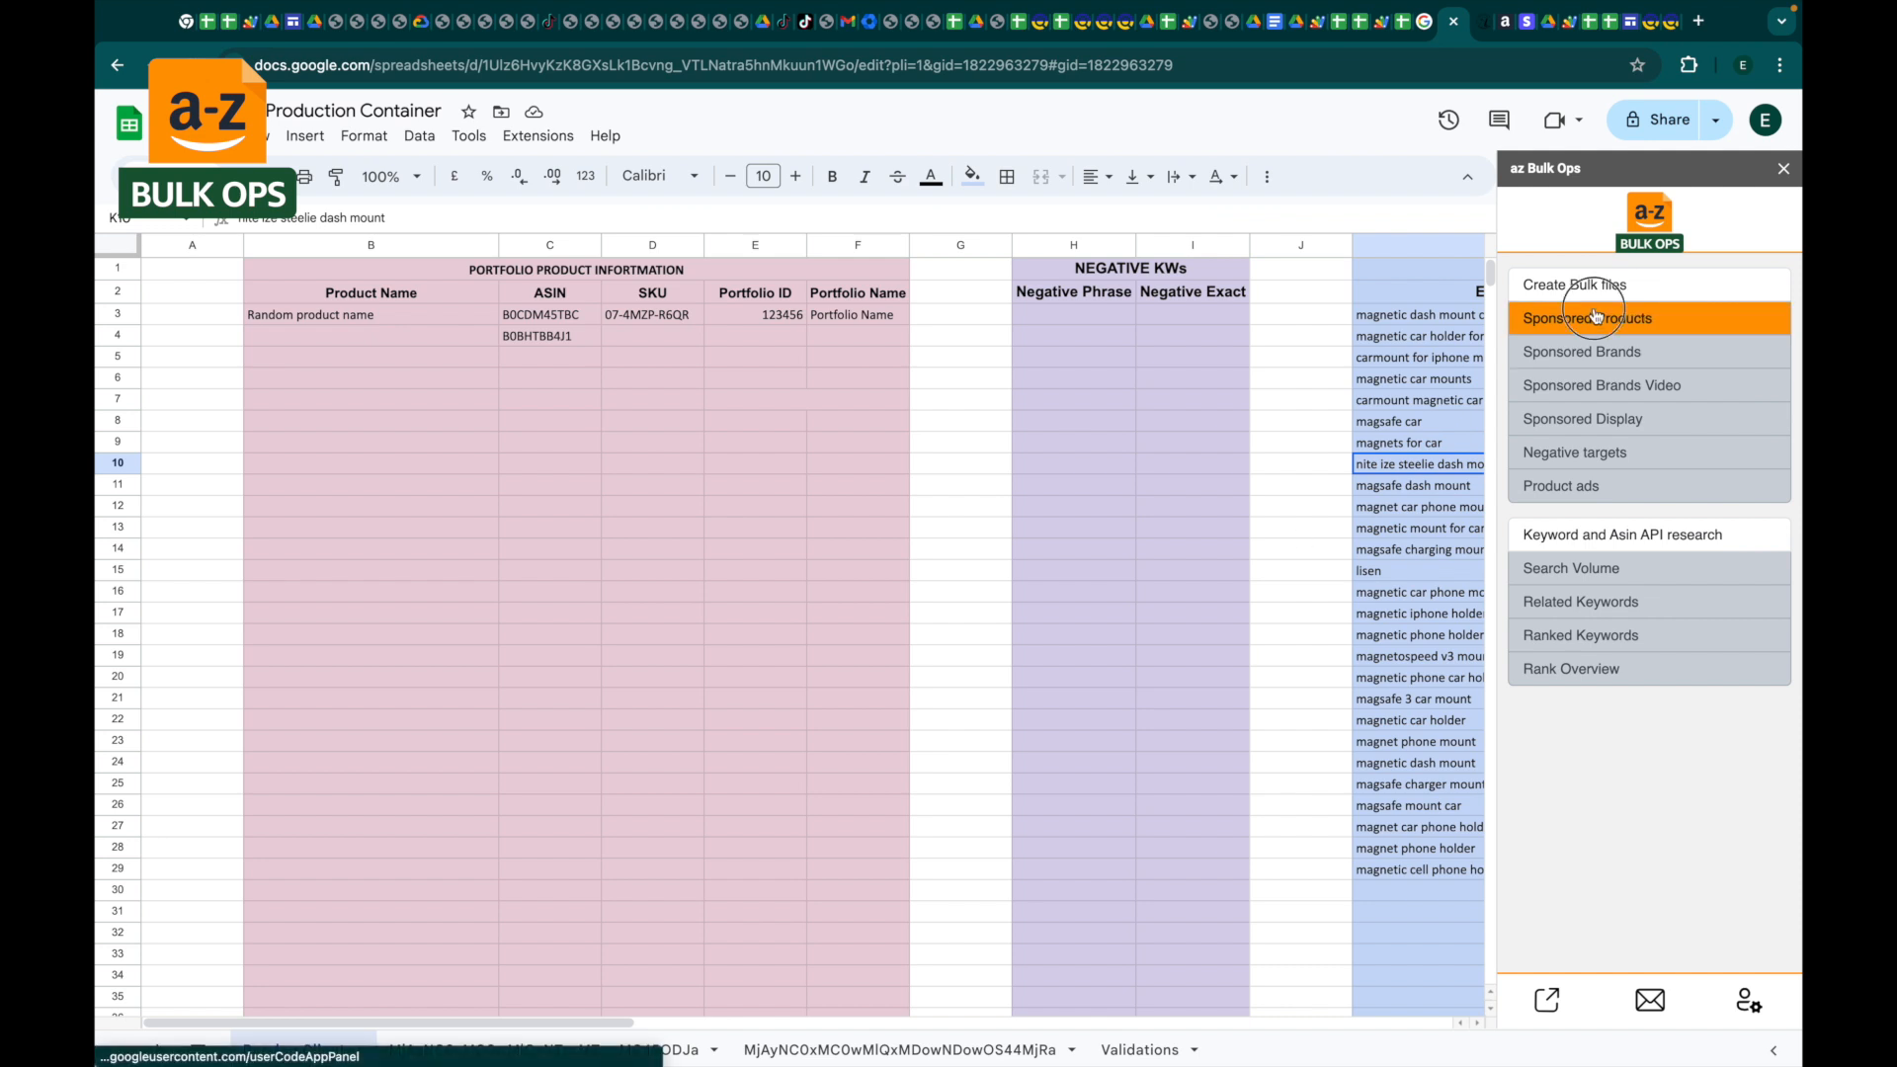
{"action": "left_click", "coordinate": [1551, 319]}
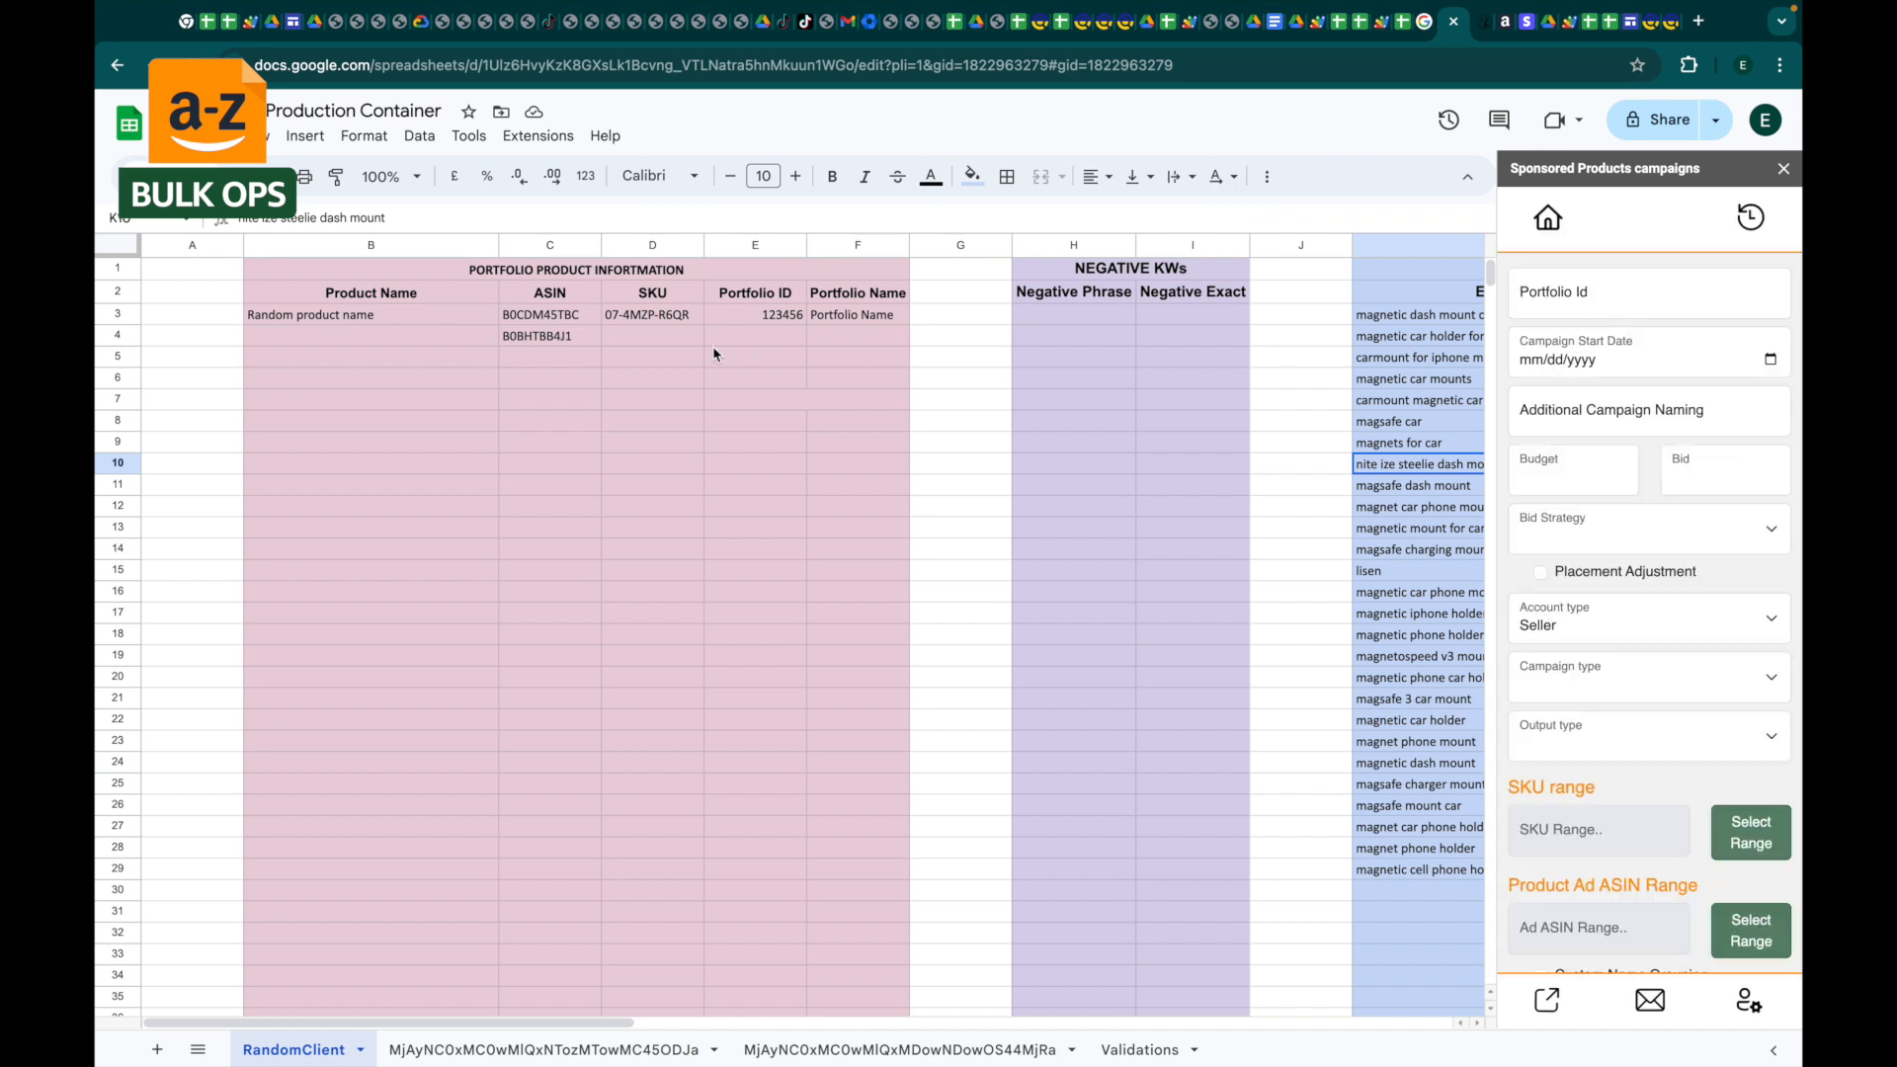
{"action": "left_click", "coordinate": [760, 320]}
{"action": "key", "text": "ctrl+c"}
{"action": "left_click", "coordinate": [1599, 302]}
{"action": "key", "text": "ctrl+v"}
Step: Set the campaign start date to 10/03/2024 and the additional campaign naming to "Random product name" from cell B3
{"action": "left_click", "coordinate": [1771, 362]}
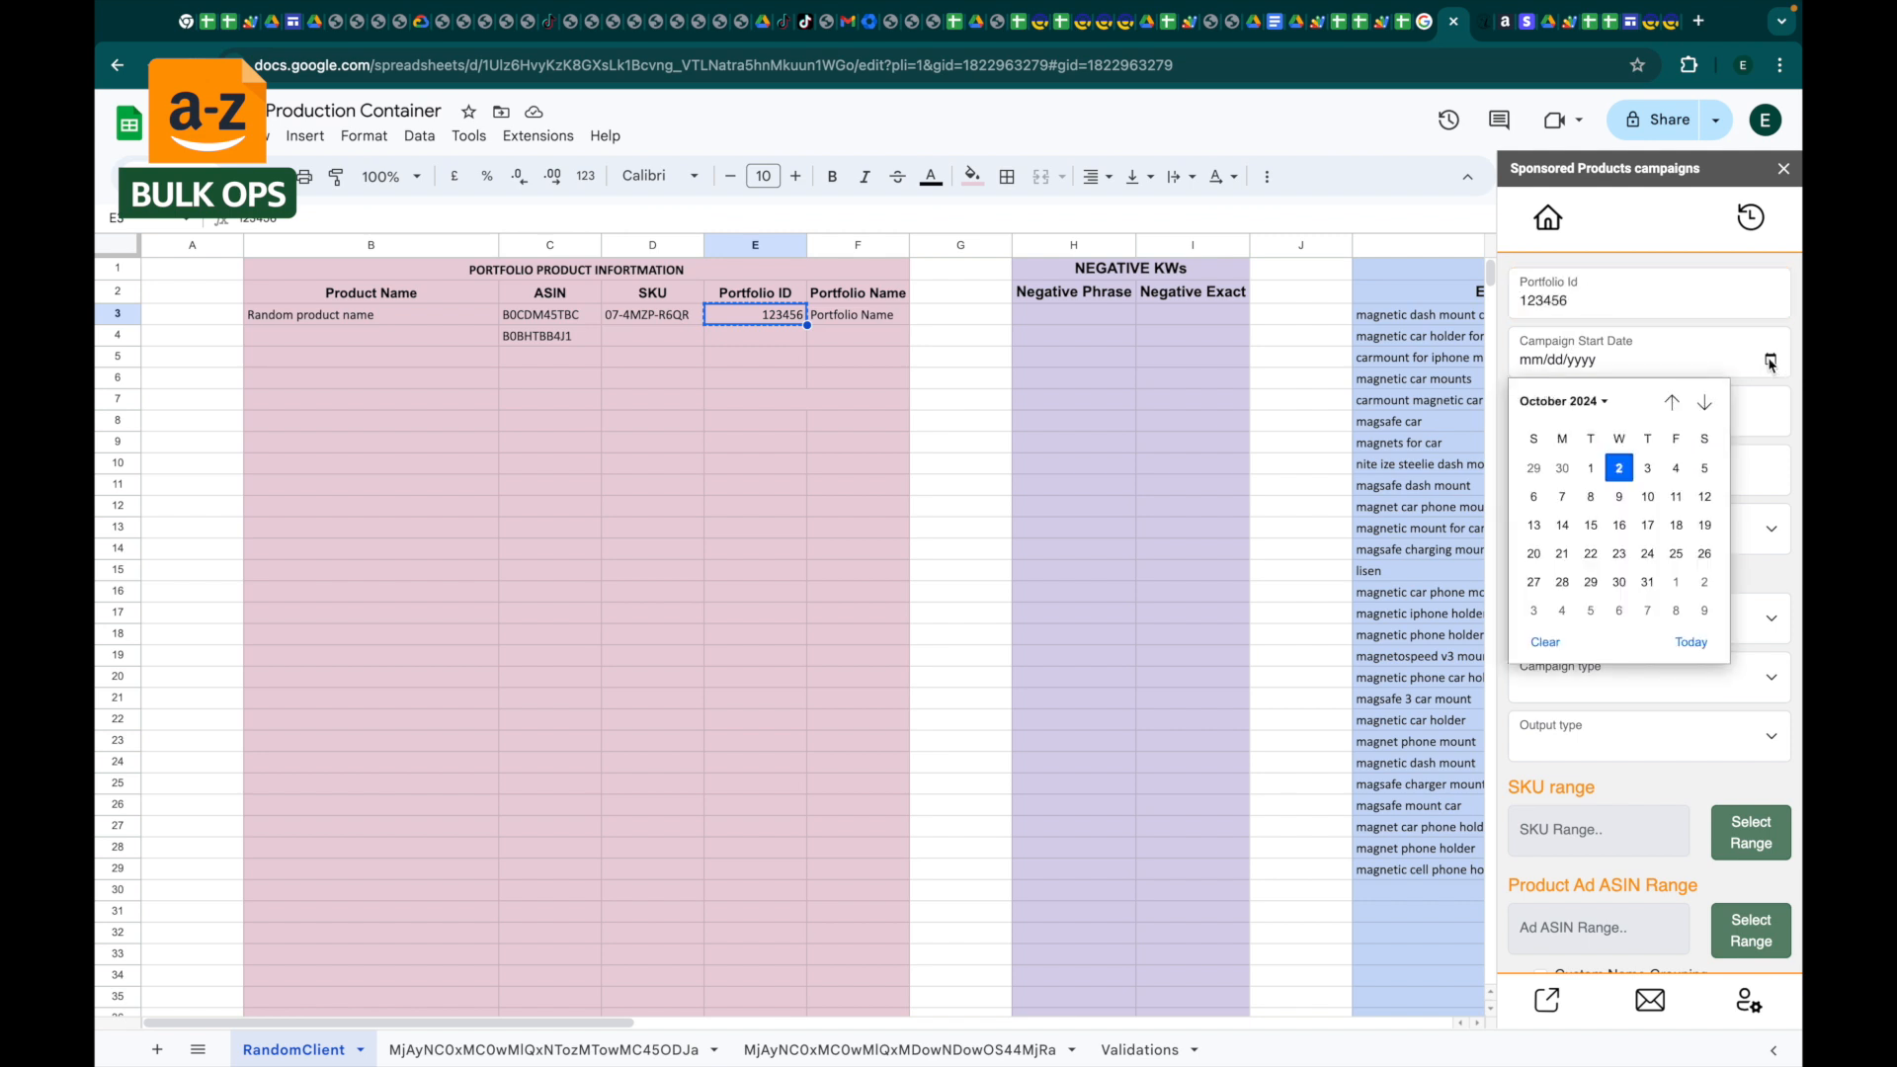
{"action": "left_click", "coordinate": [1647, 468]}
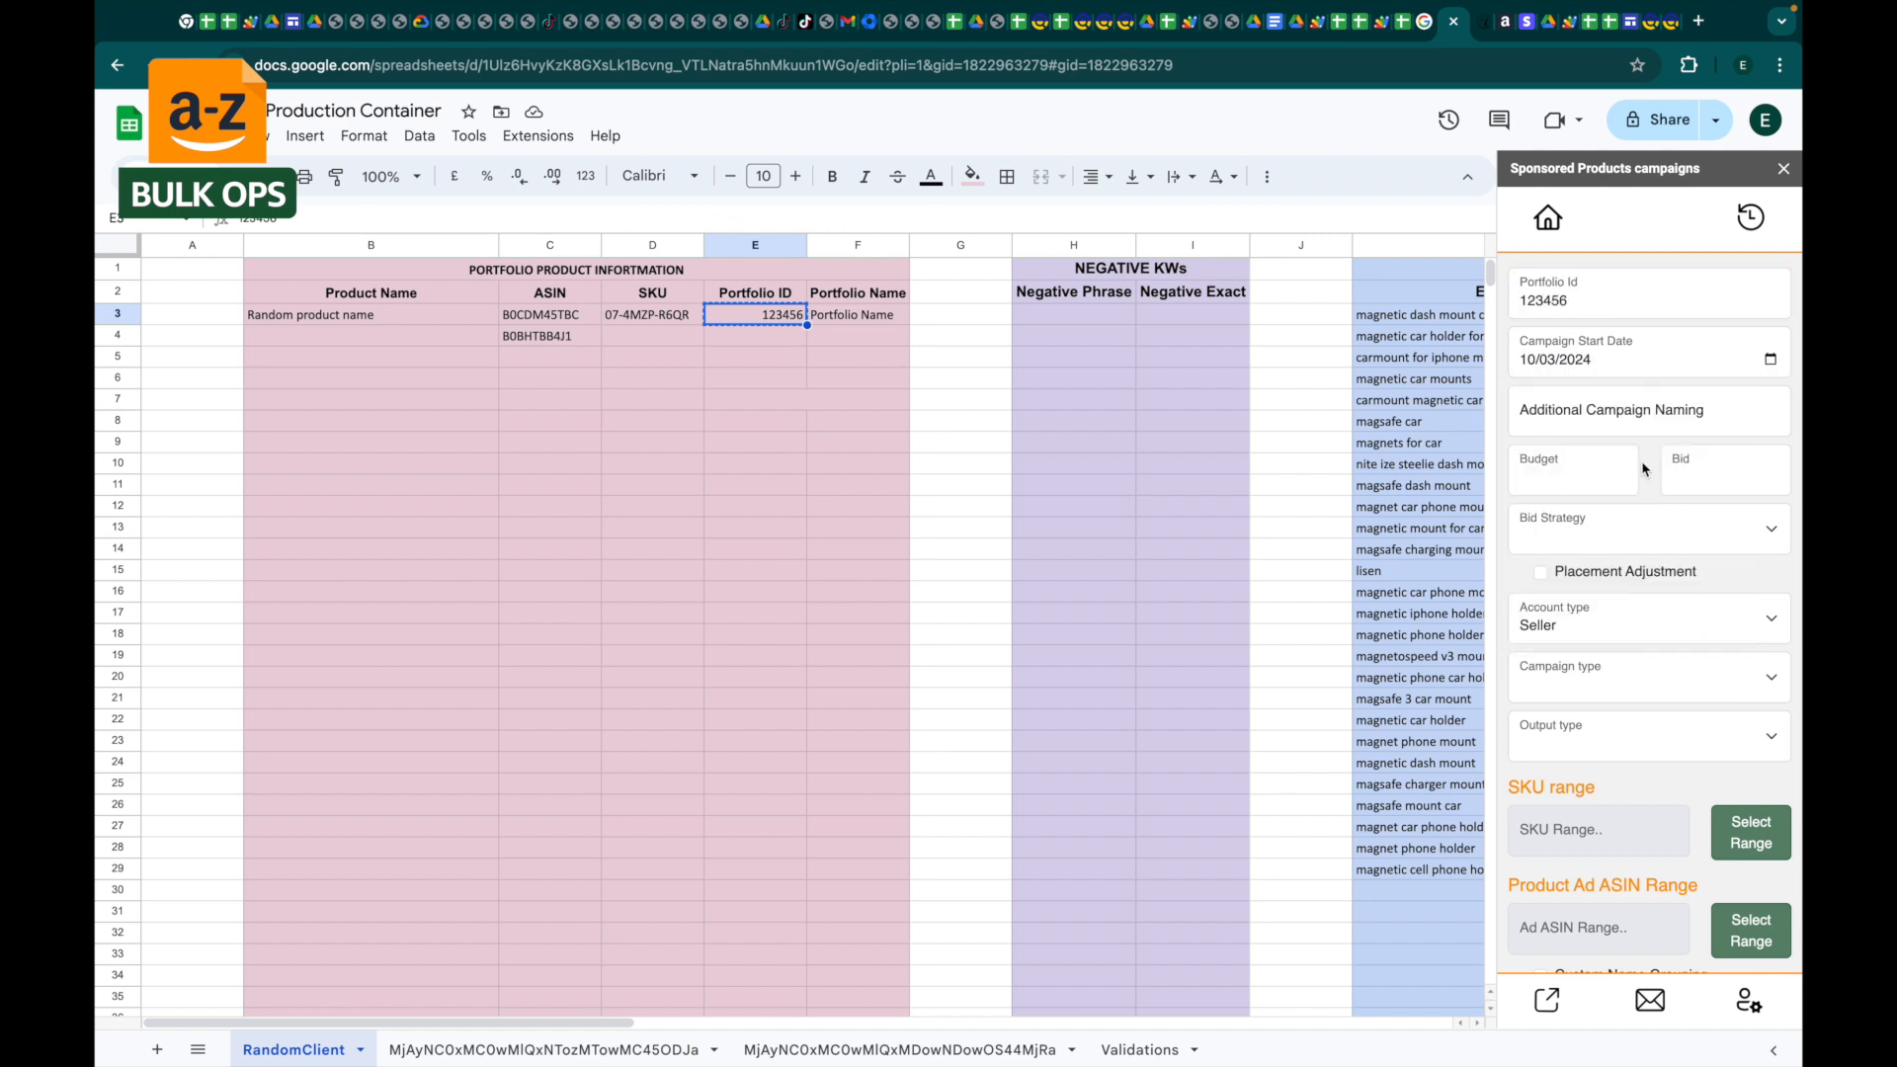
{"action": "left_click", "coordinate": [1597, 423]}
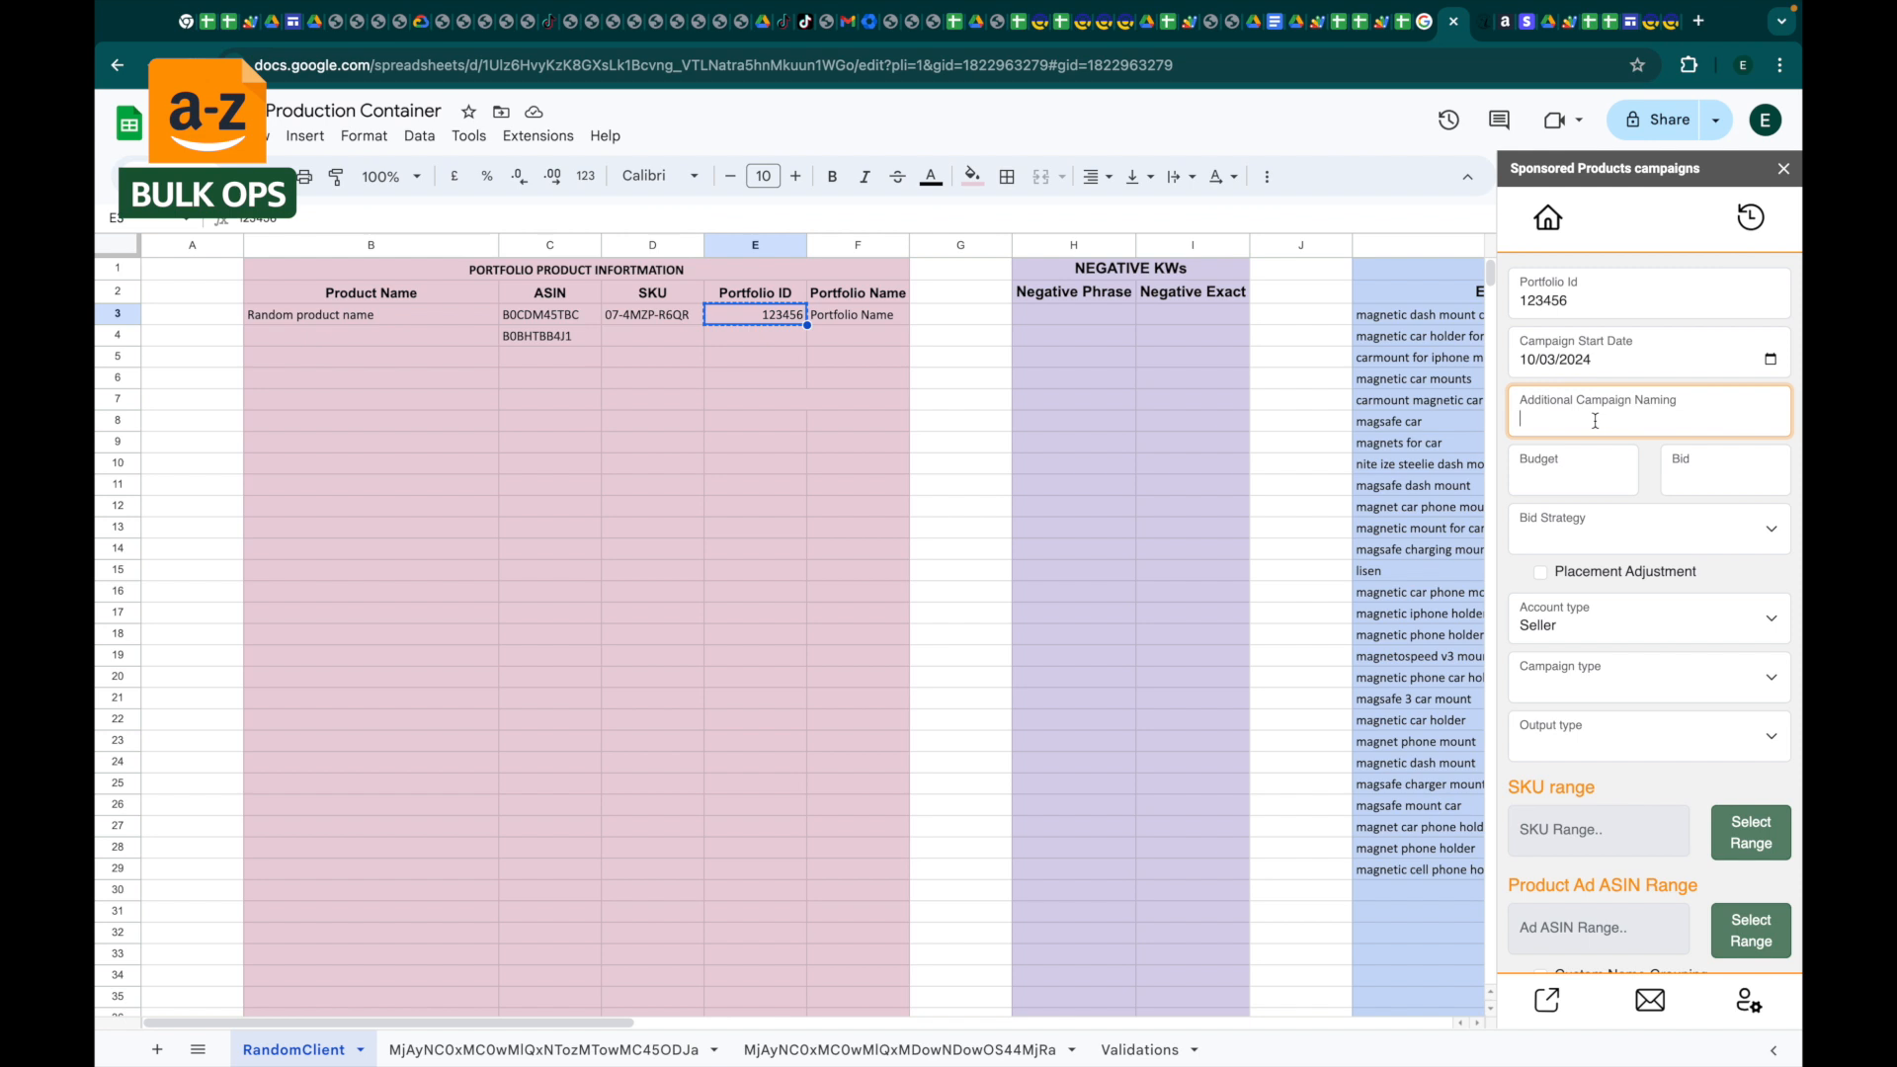
{"action": "left_click", "coordinate": [451, 323]}
{"action": "left_click", "coordinate": [1553, 428]}
{"action": "key", "text": "ctrl+v"}
Step: Set the campaign budget to 20 and bid to 0.5, with the bid strategy "Dynamic bids - down only"
{"action": "left_click", "coordinate": [1555, 475]}
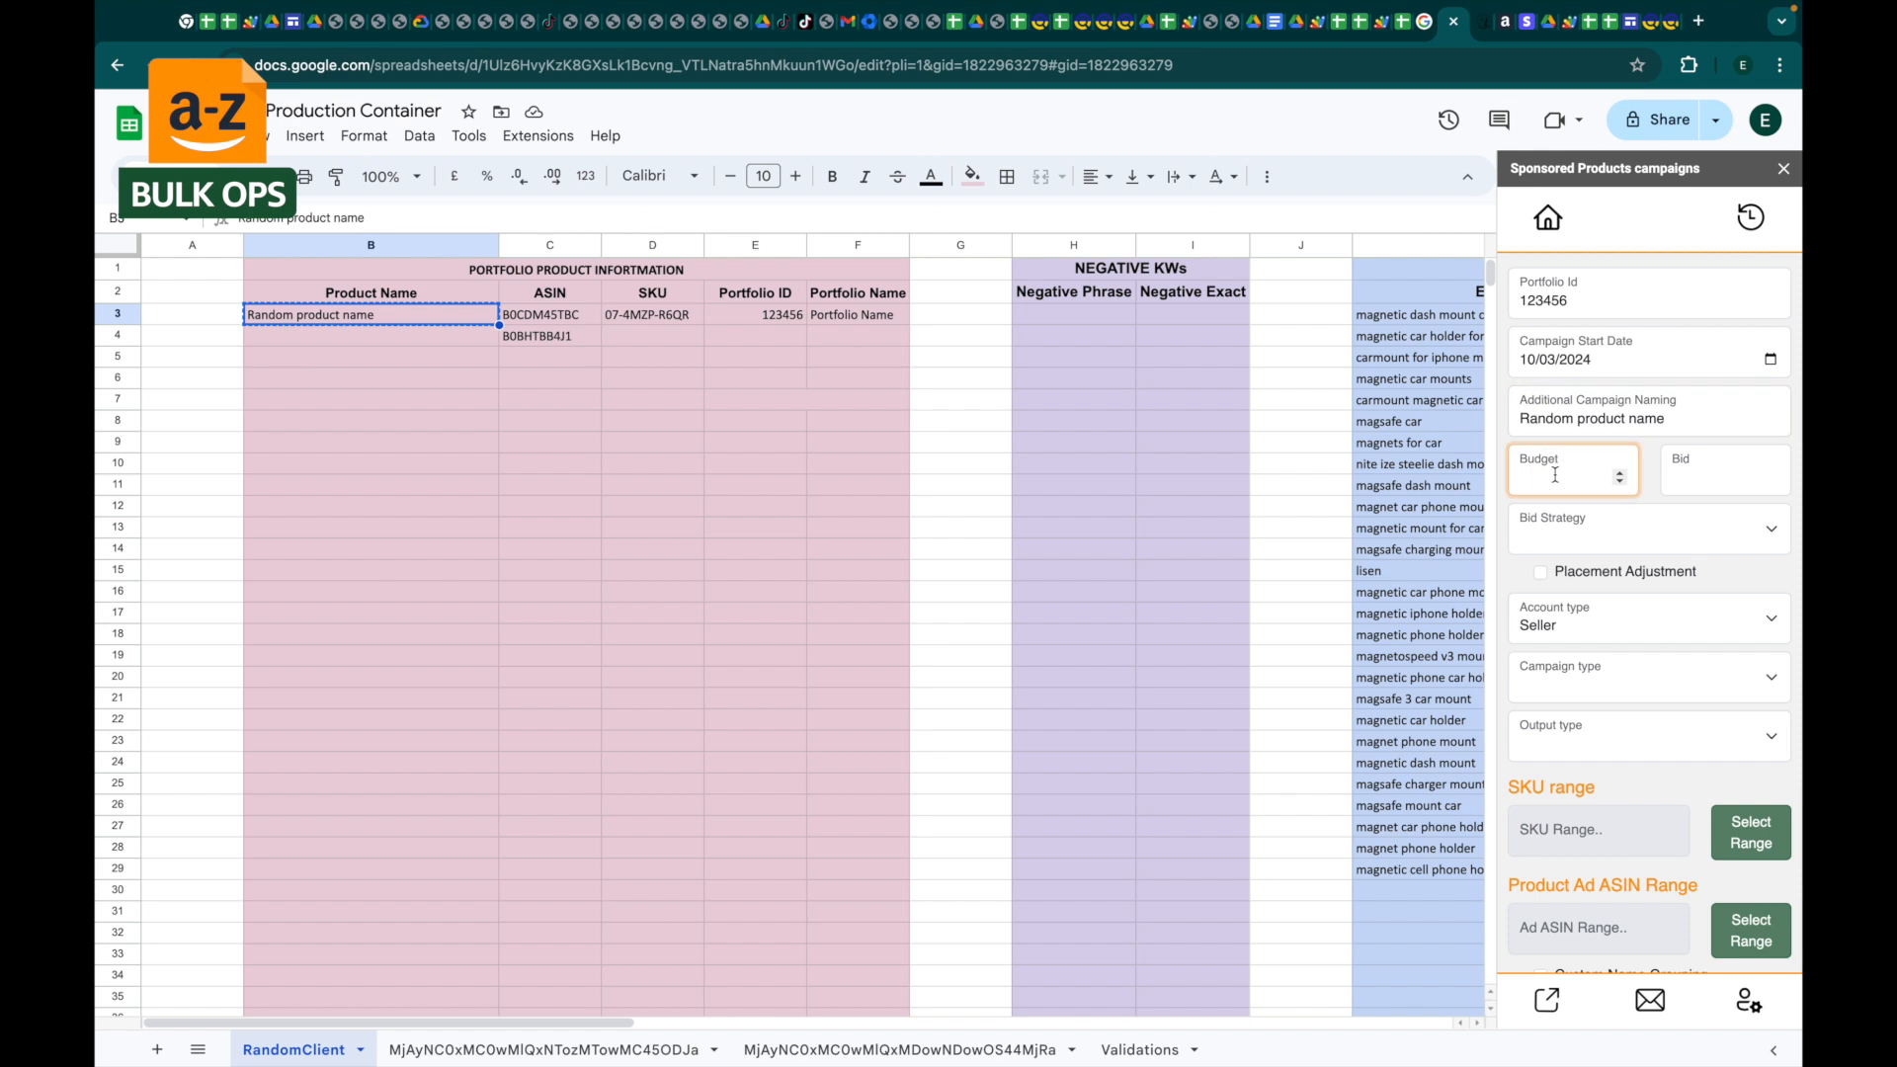
{"action": "key", "text": "Tab"}
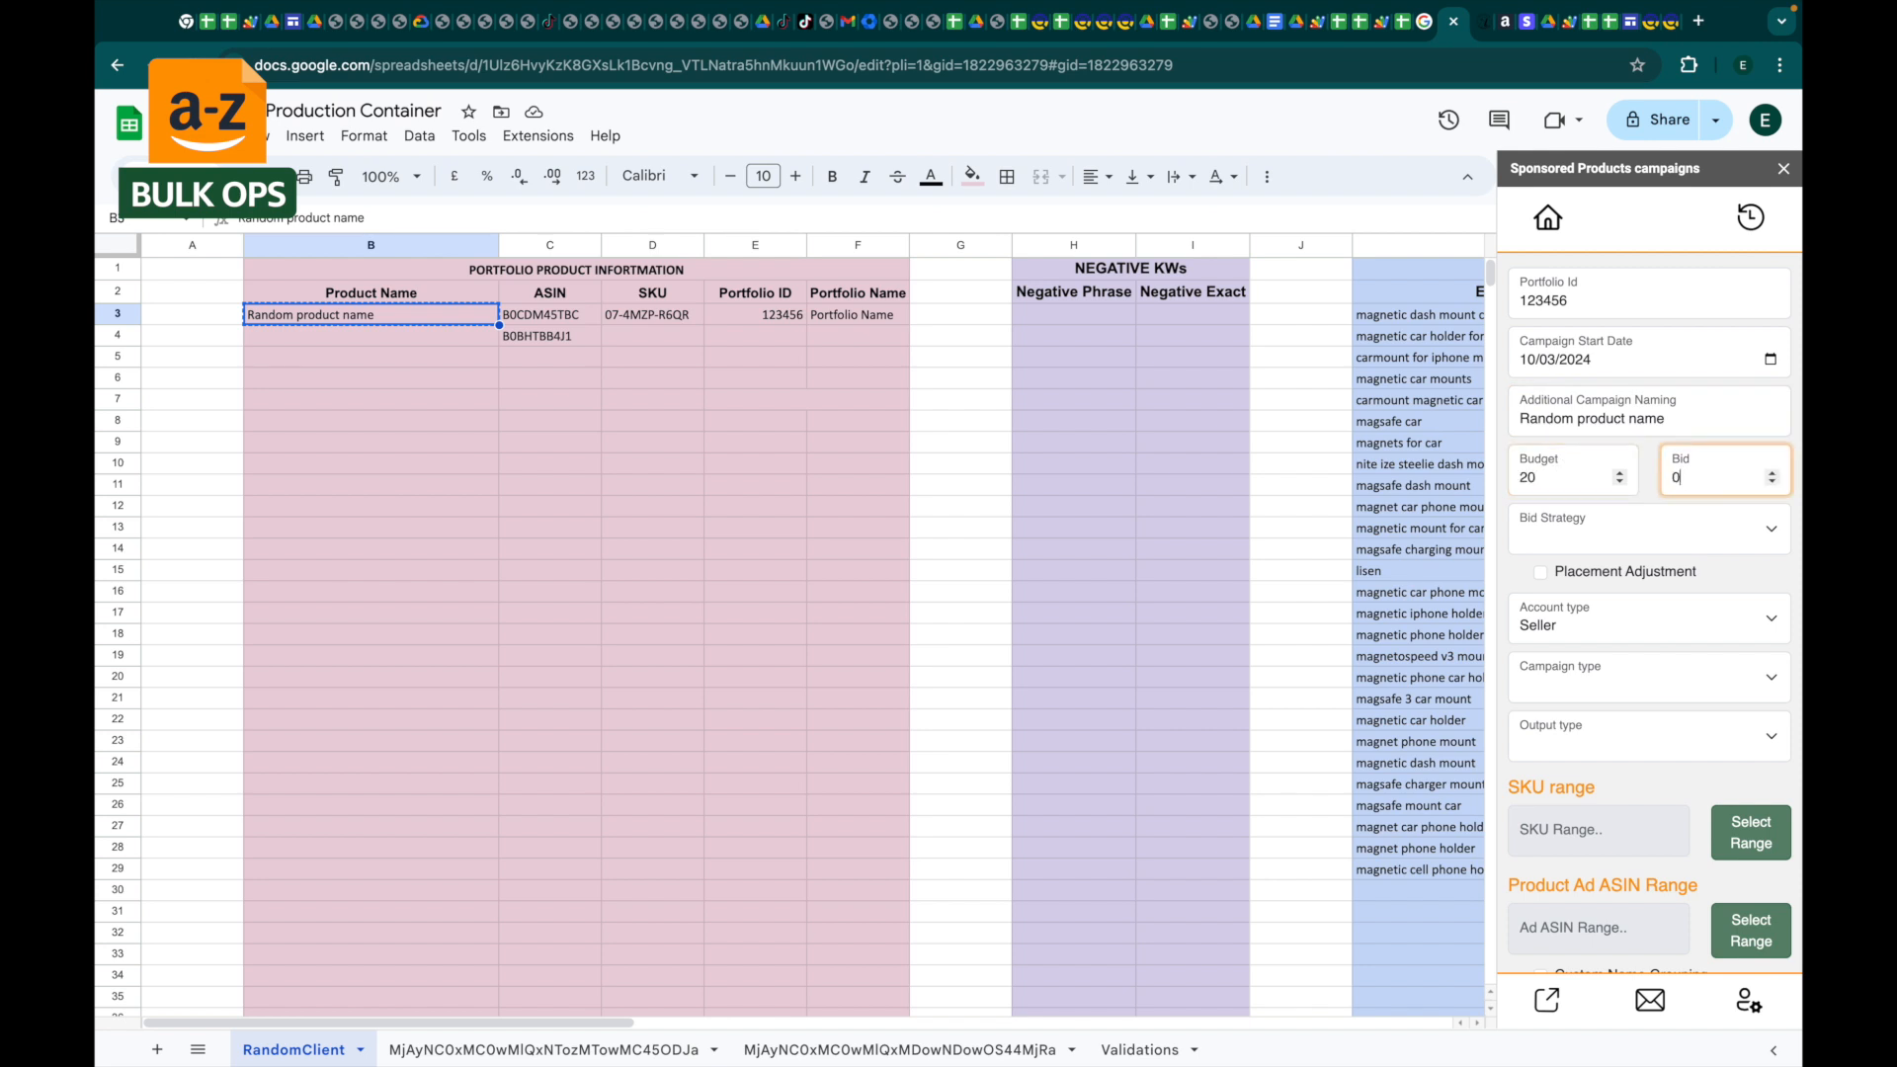
{"action": "left_click", "coordinate": [1541, 539]}
{"action": "left_click", "coordinate": [1562, 556]}
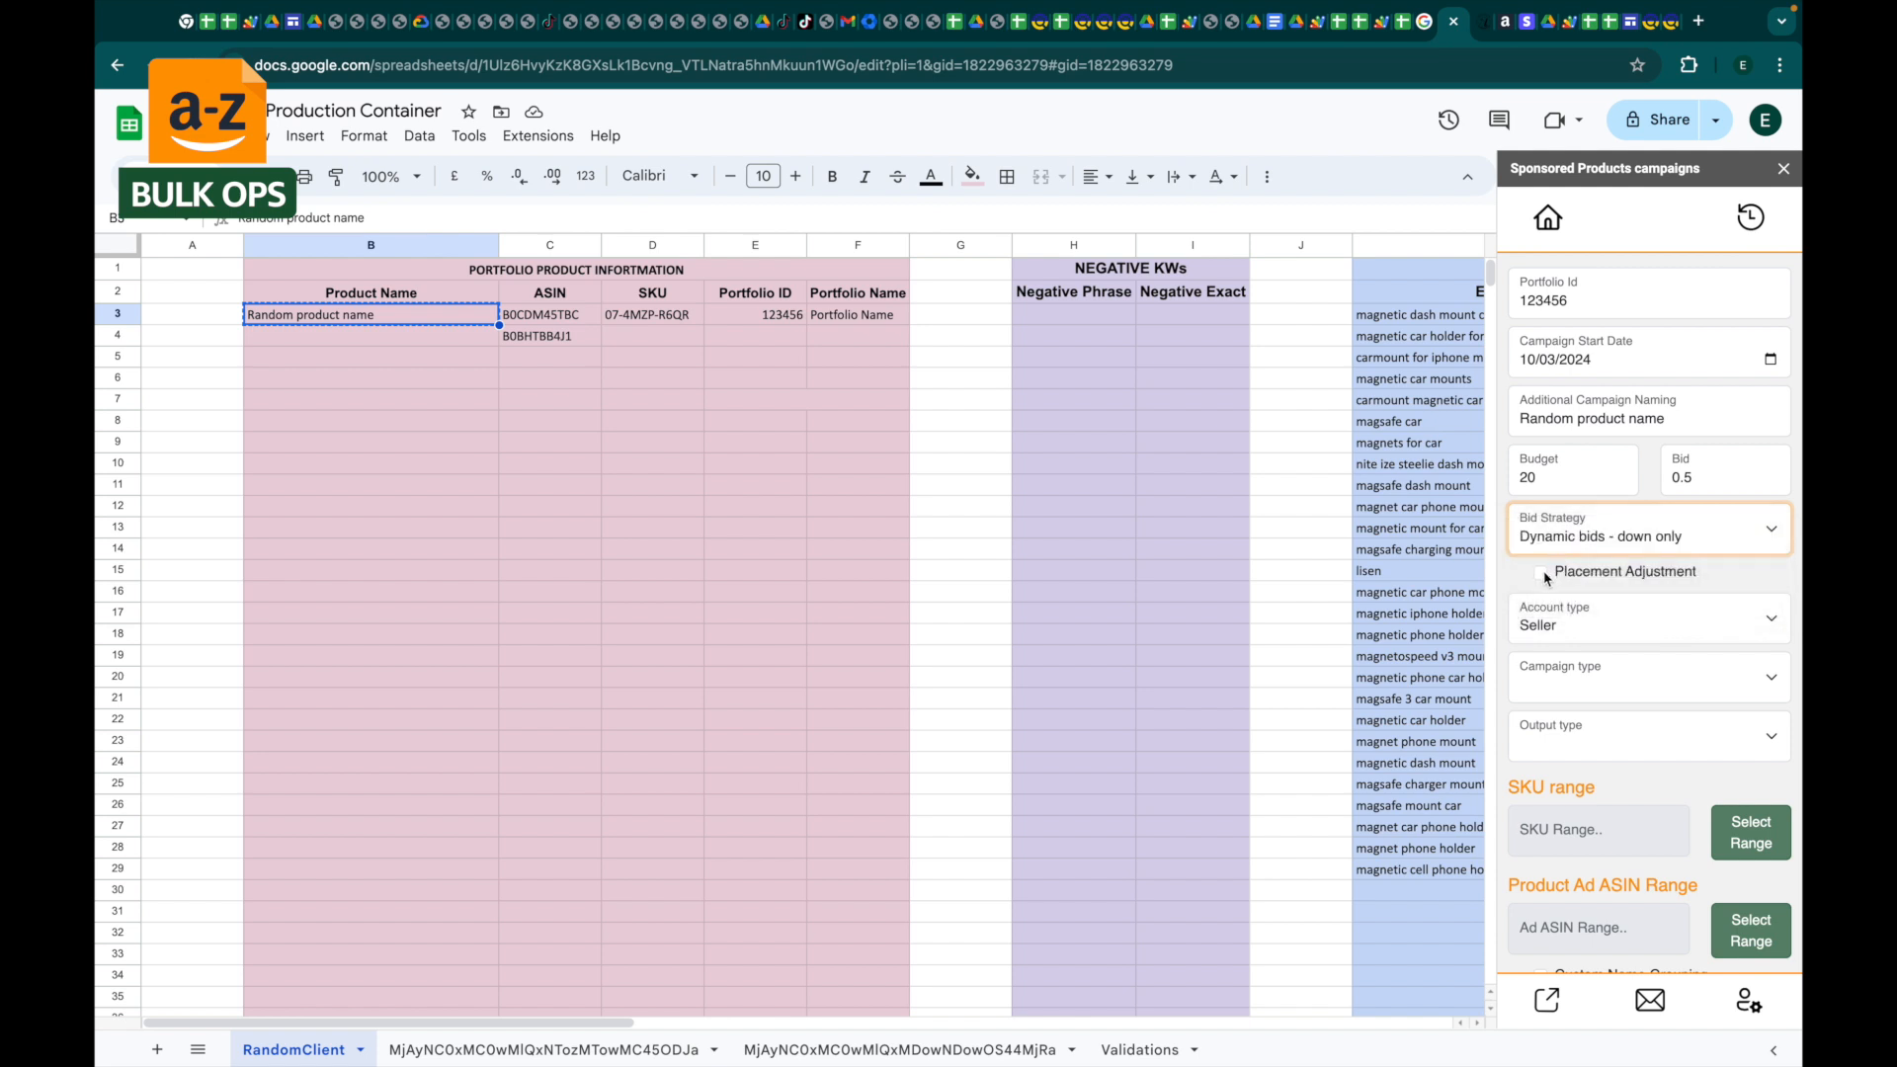
Step: Choose the Seller account type, Keyword Targeting campaign type and "1 ASIN, 1 Target" output type
{"action": "left_click", "coordinate": [1554, 618]}
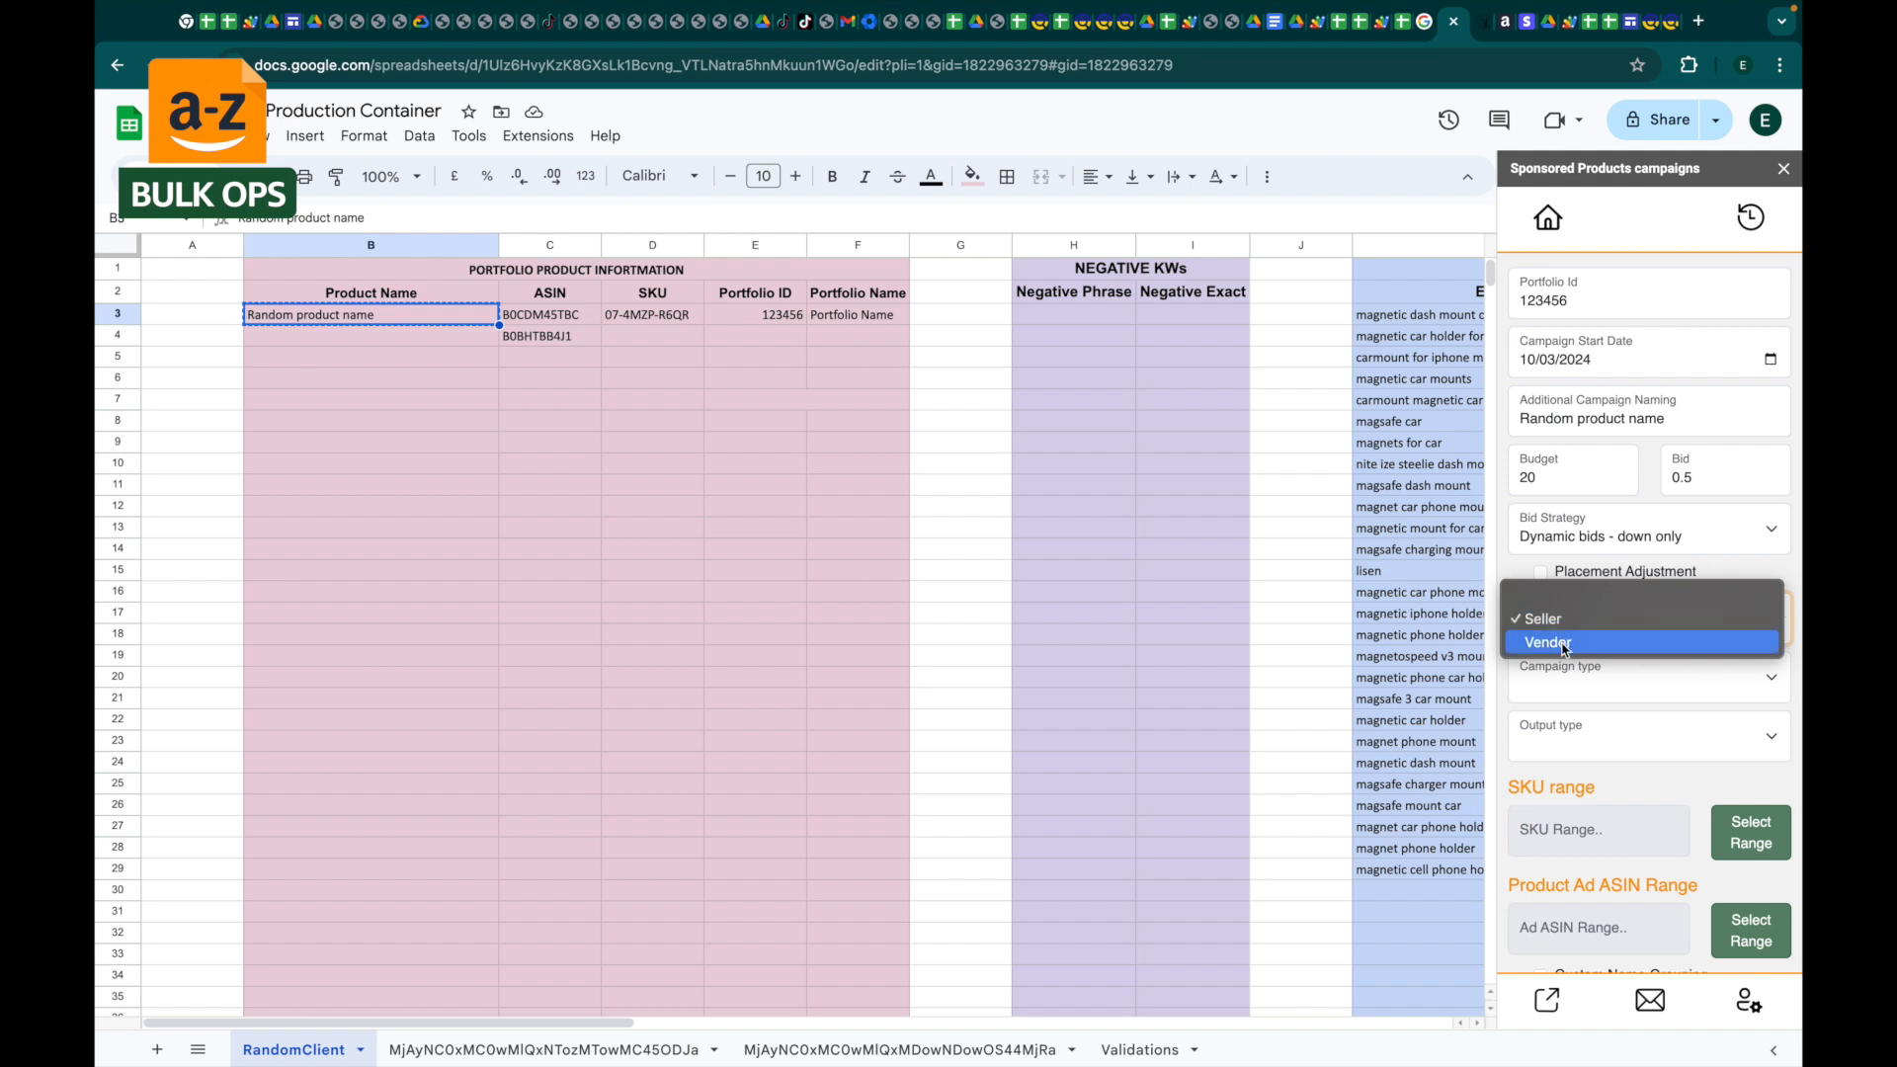
{"action": "left_click", "coordinate": [1564, 623]}
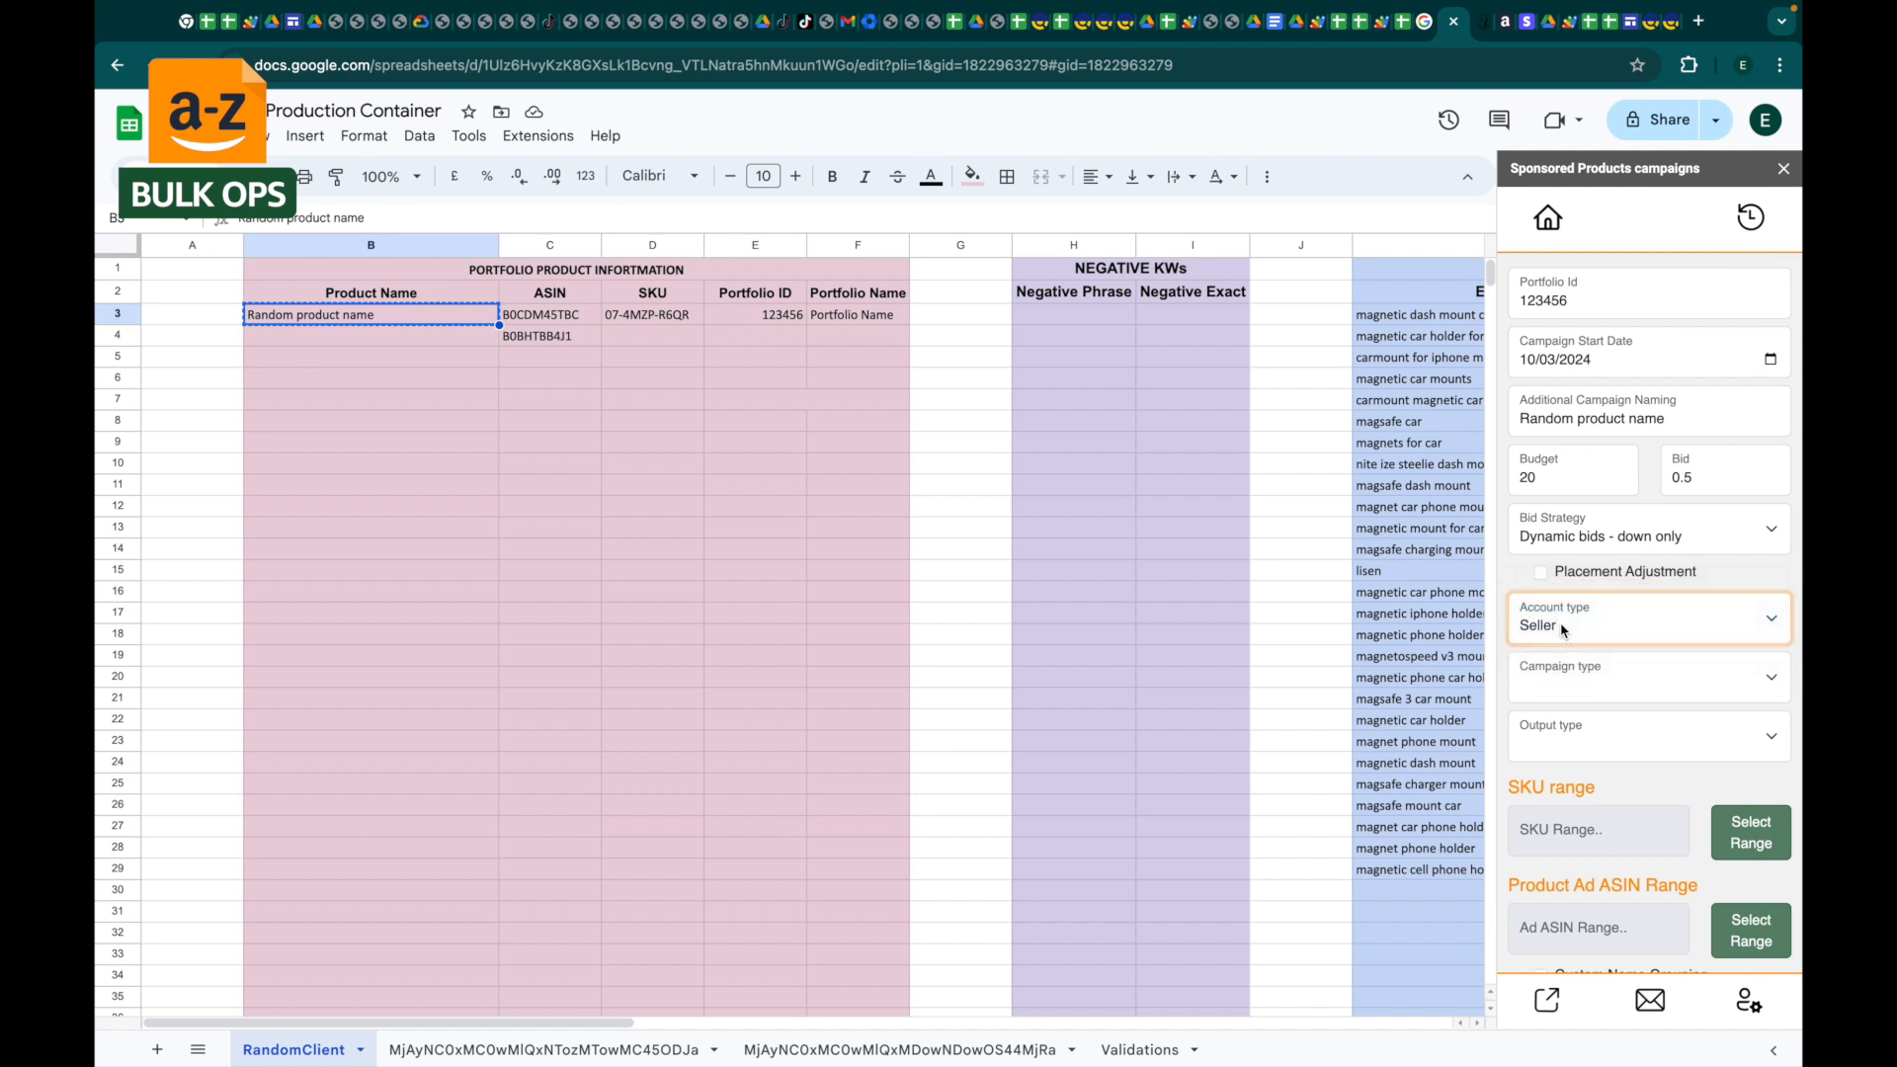
{"action": "left_click", "coordinate": [1564, 677]}
{"action": "left_click", "coordinate": [1565, 708]}
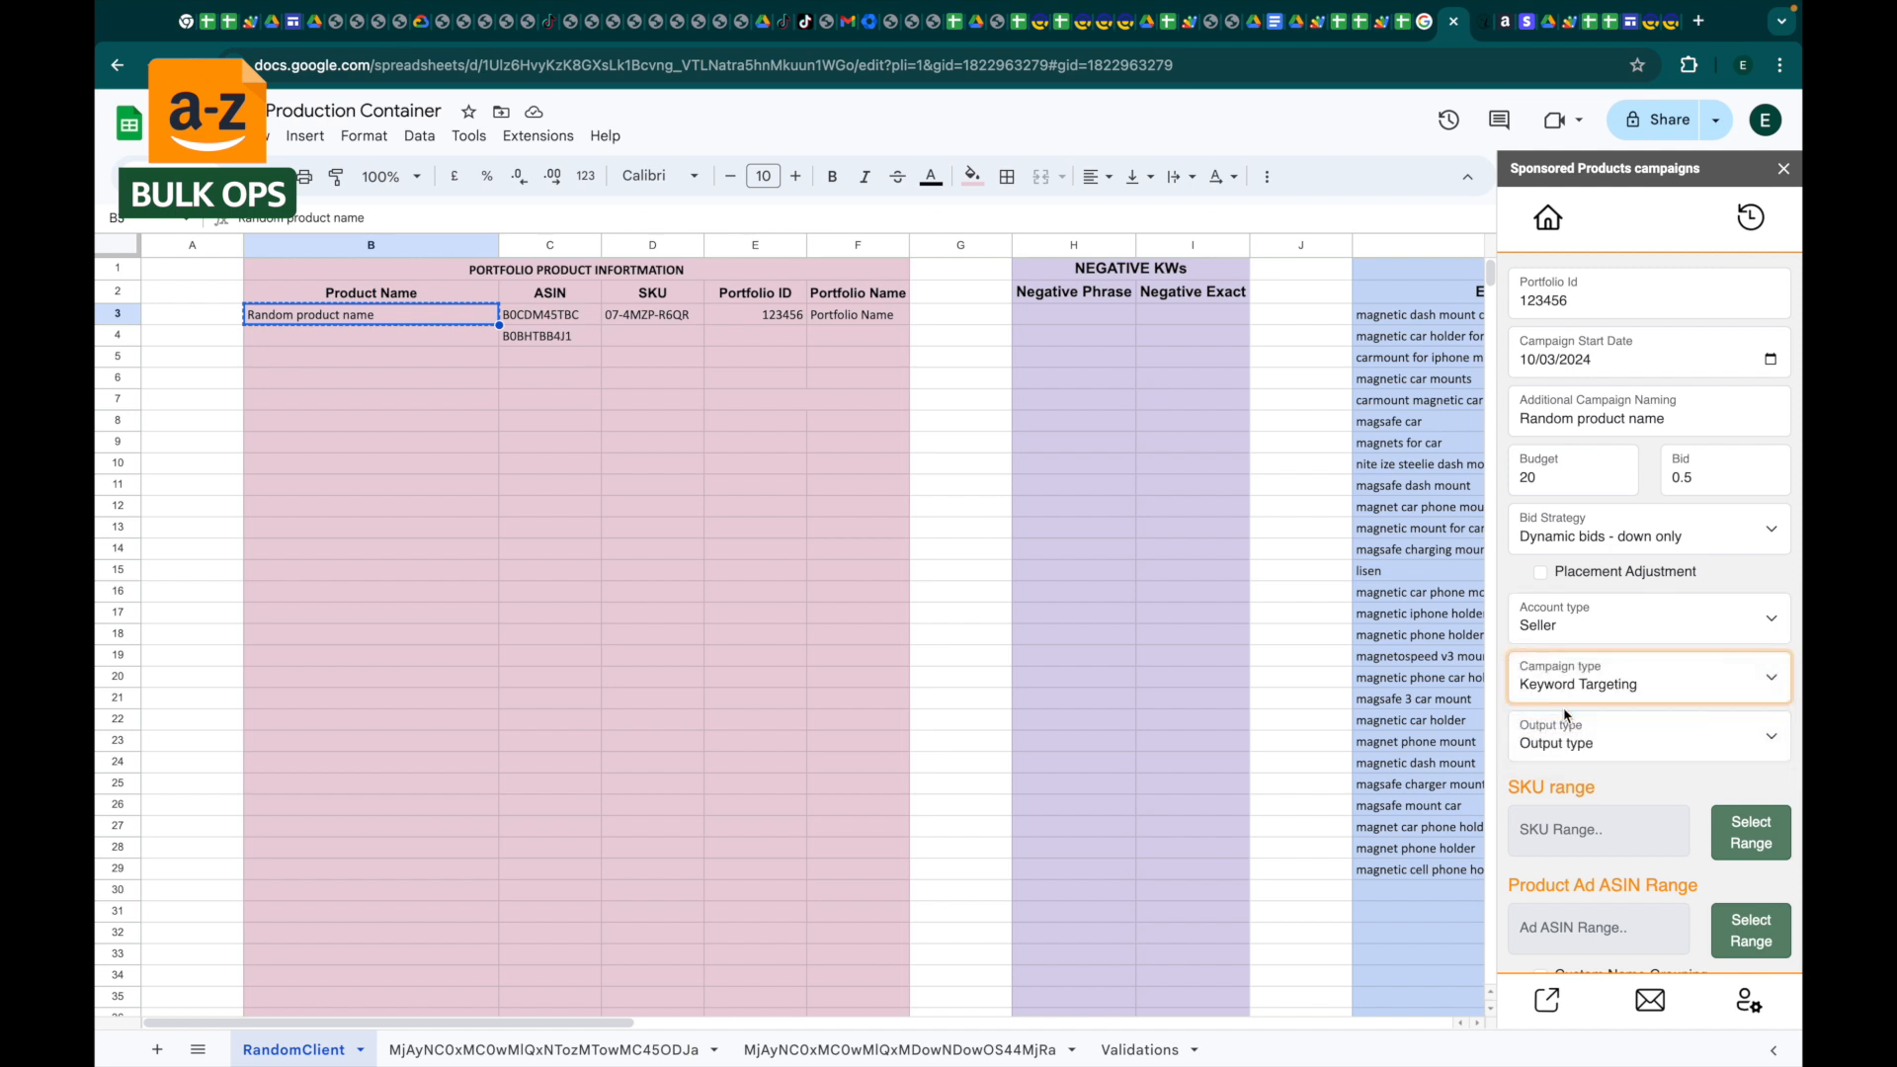
{"action": "scroll", "coordinate": [1566, 713], "scroll_direction": "down", "scroll_amount": 2}
{"action": "left_click", "coordinate": [1571, 645]}
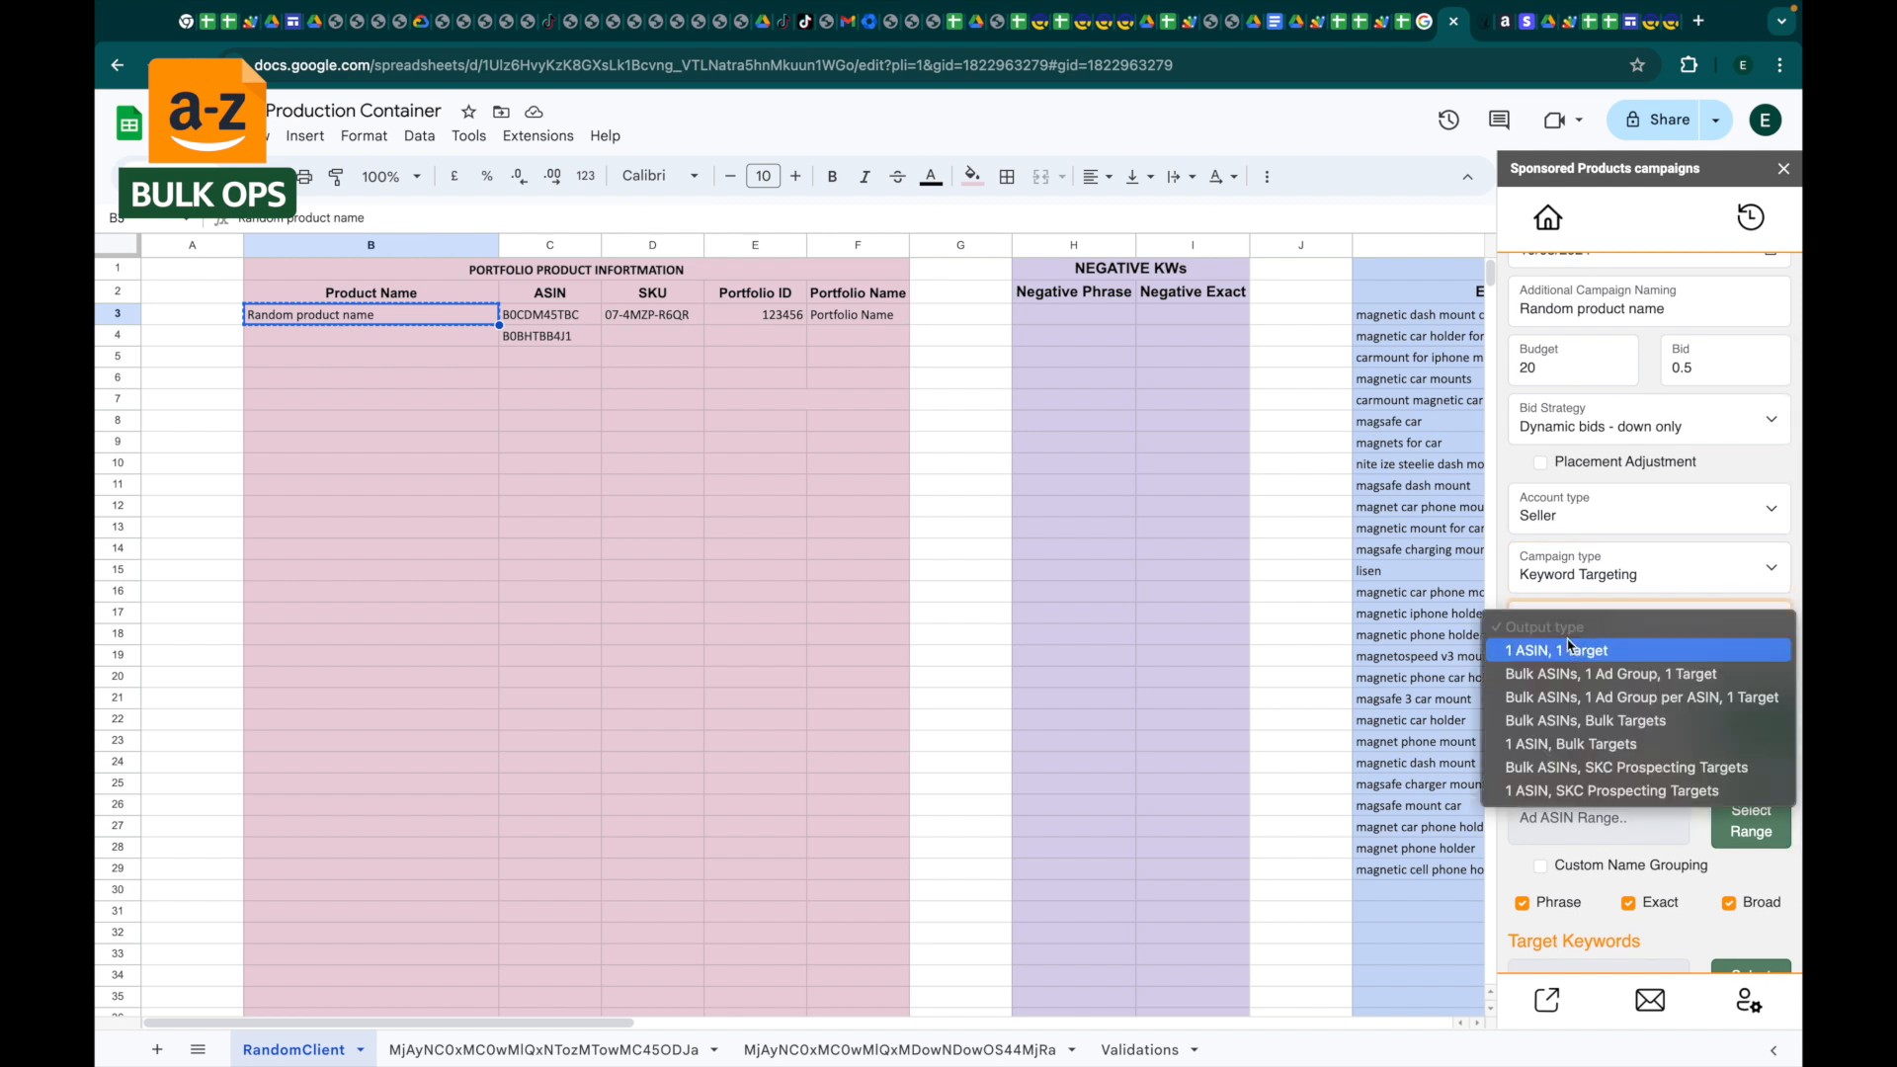
{"action": "left_click", "coordinate": [1567, 651]}
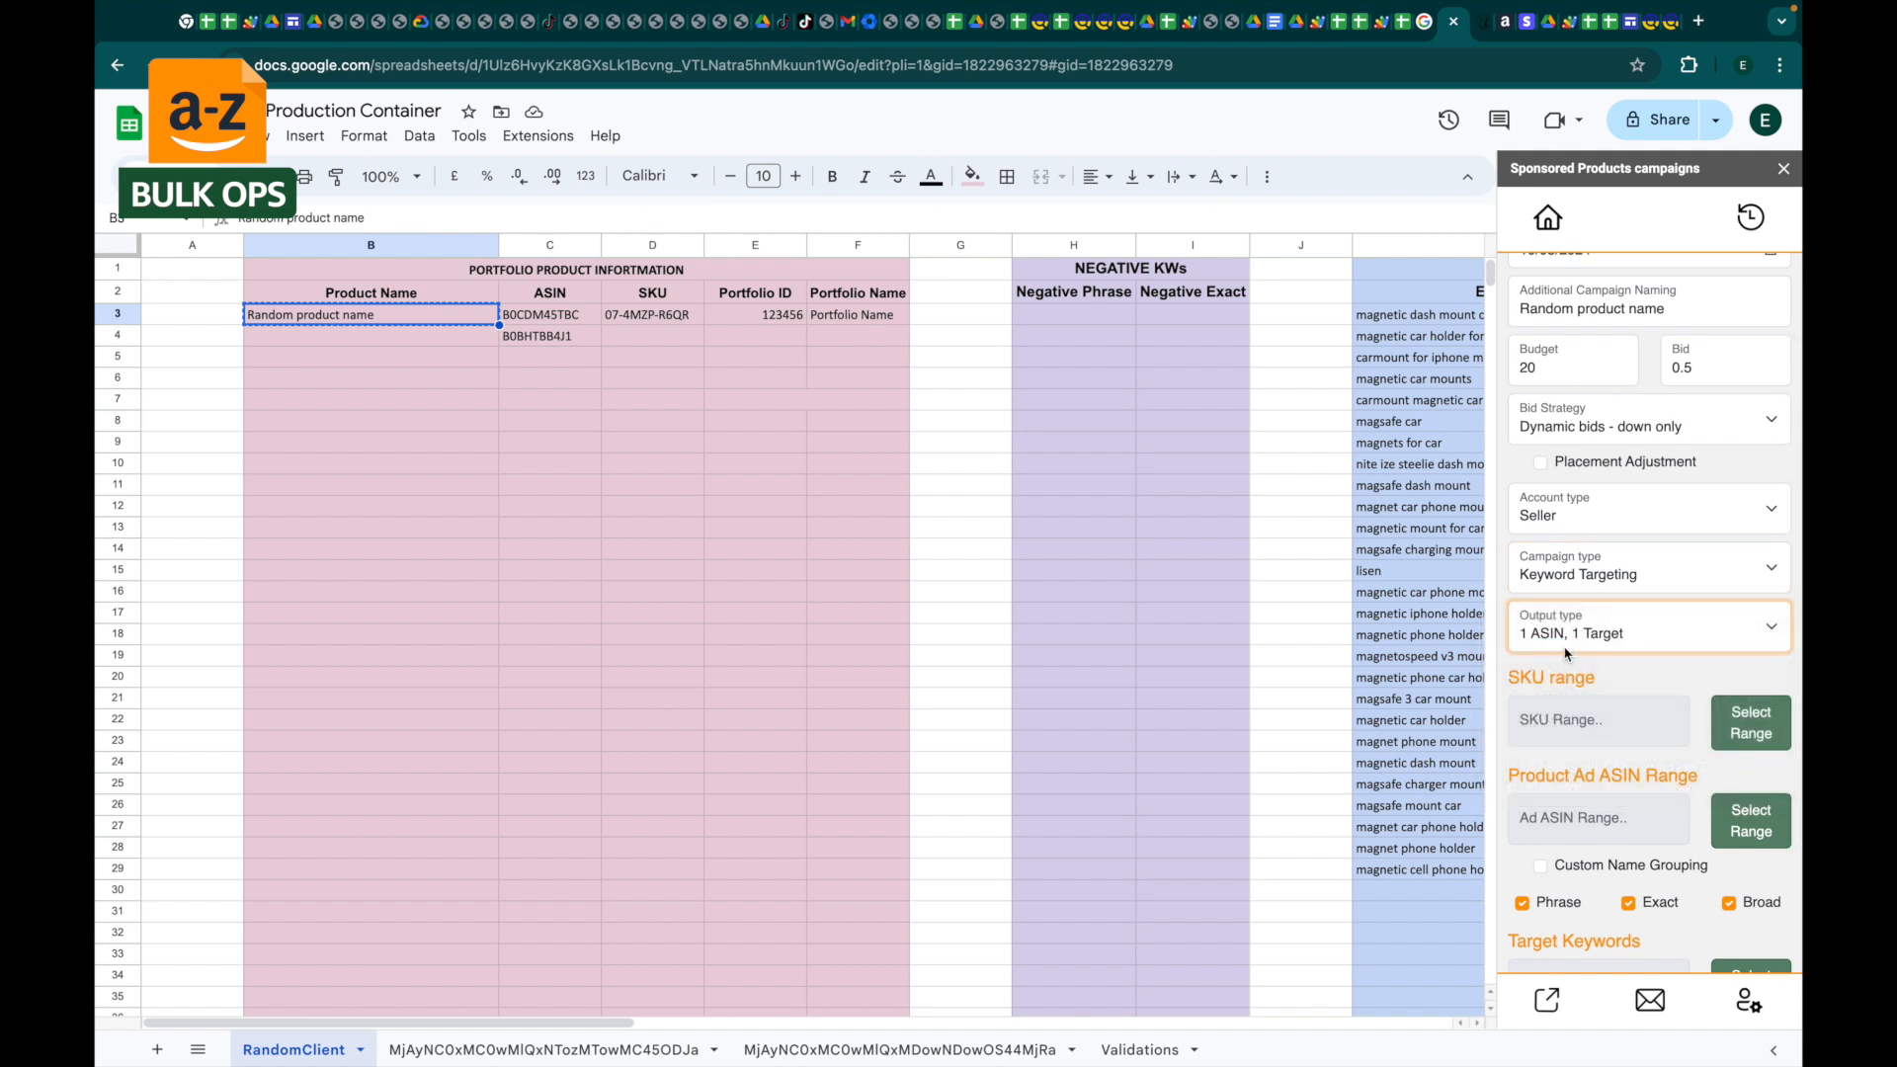
Step: Set the SKU range to cell D3 and the product ad ASIN range to cell C3 of the RandomClient sheet
{"action": "left_click", "coordinate": [673, 319]}
{"action": "left_click", "coordinate": [1734, 731]}
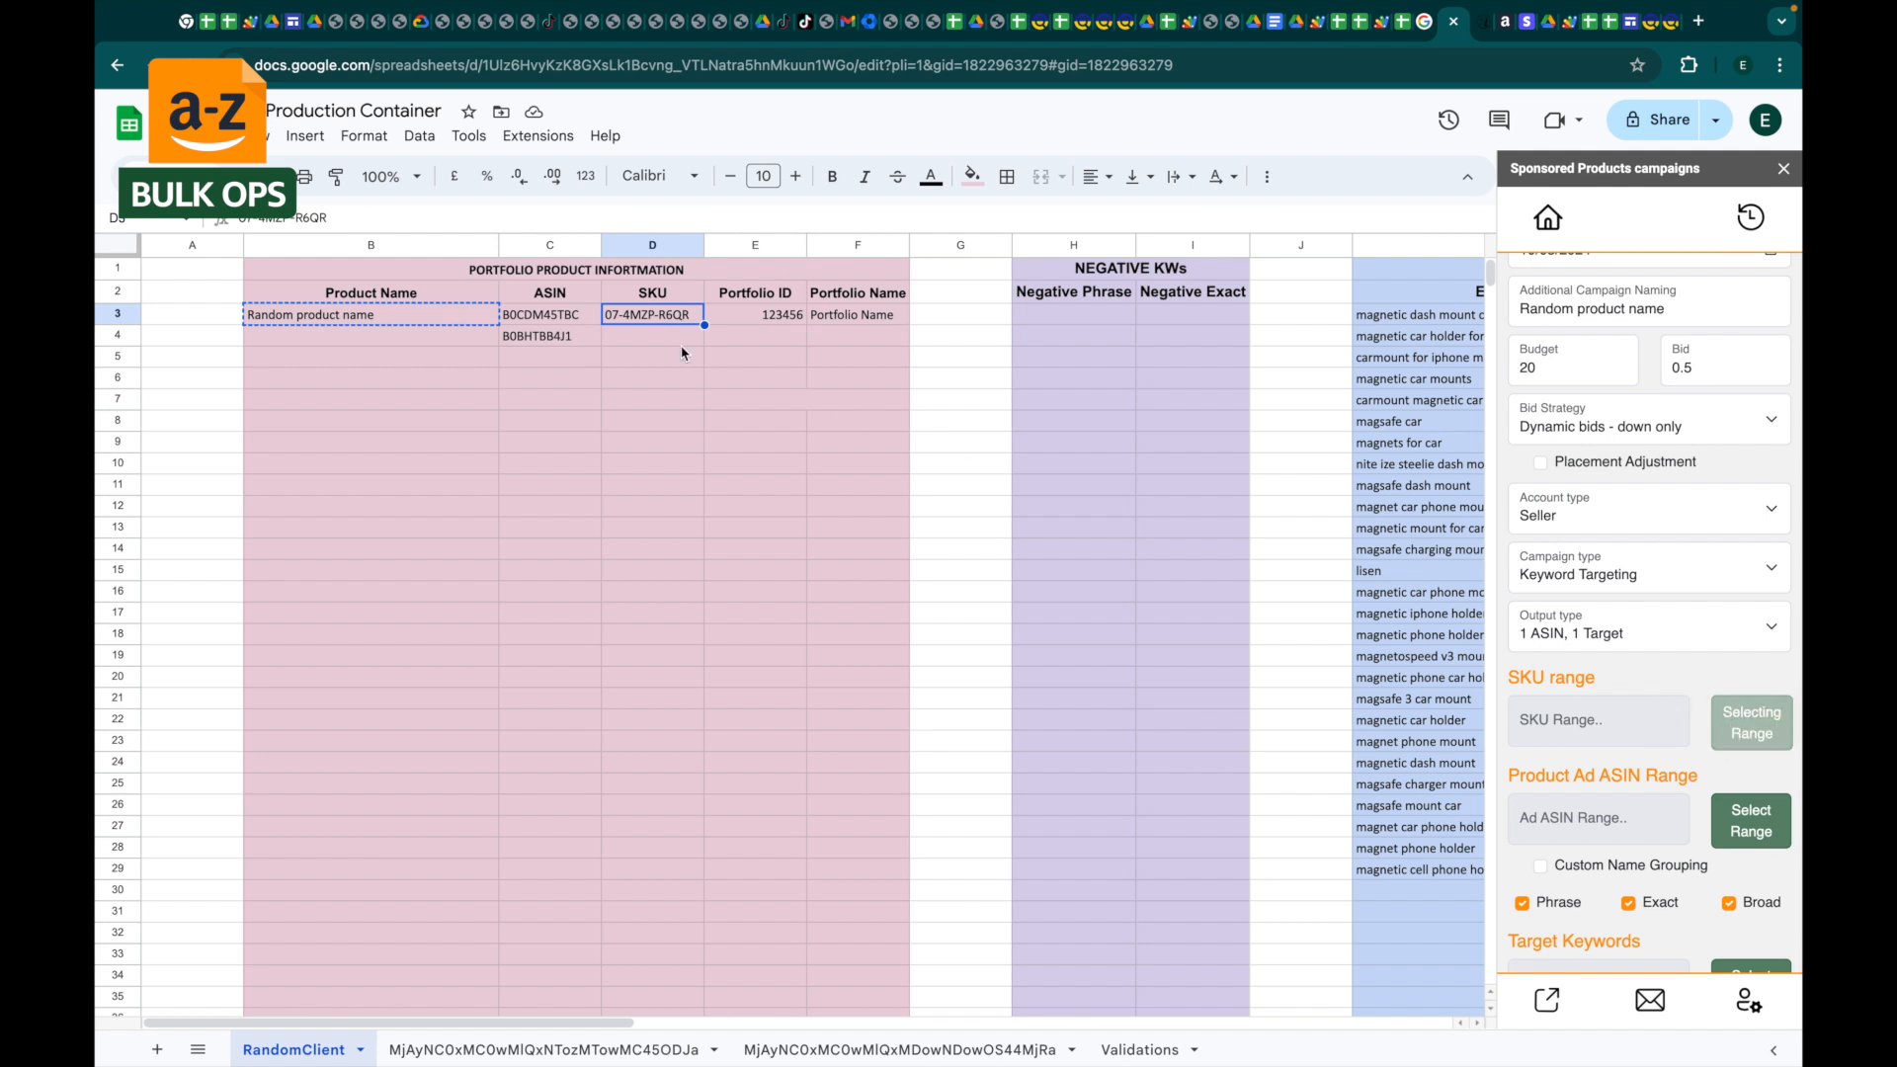
{"action": "left_click", "coordinate": [566, 316]}
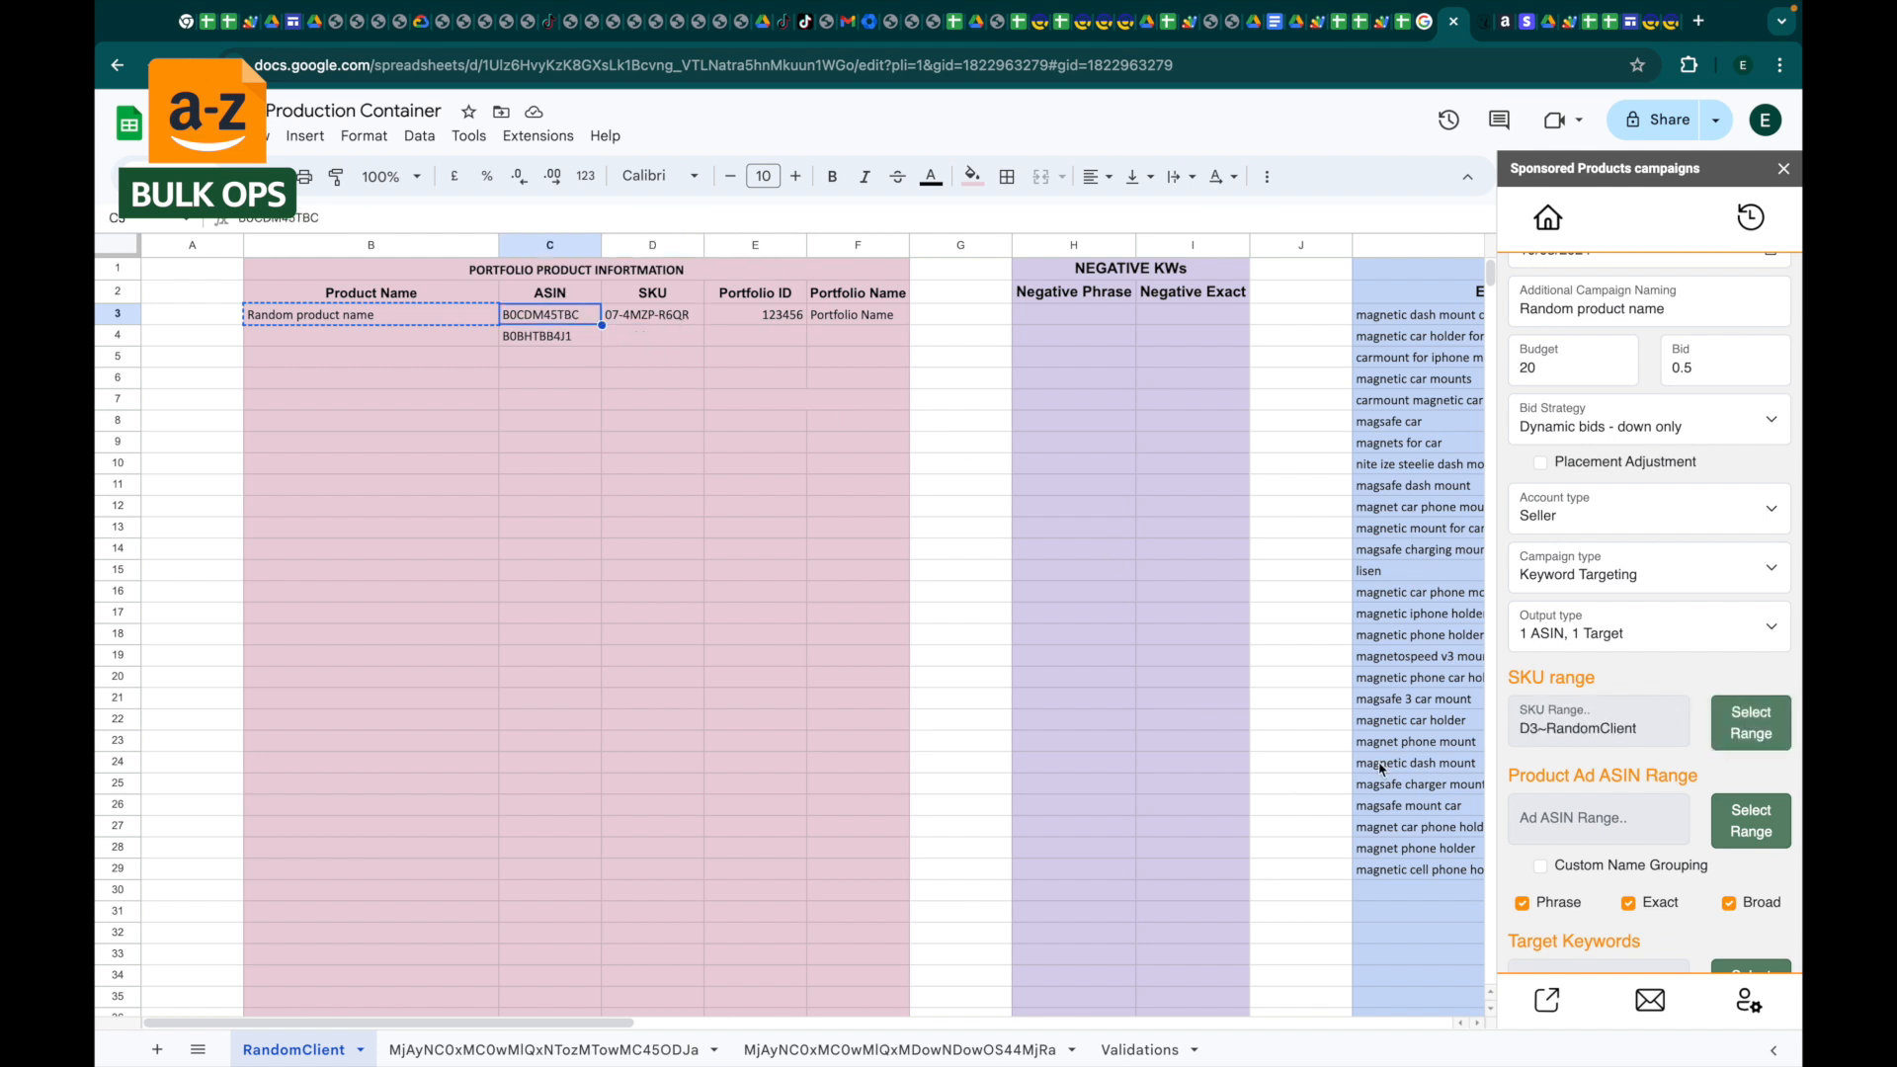
{"action": "left_click", "coordinate": [1751, 821]}
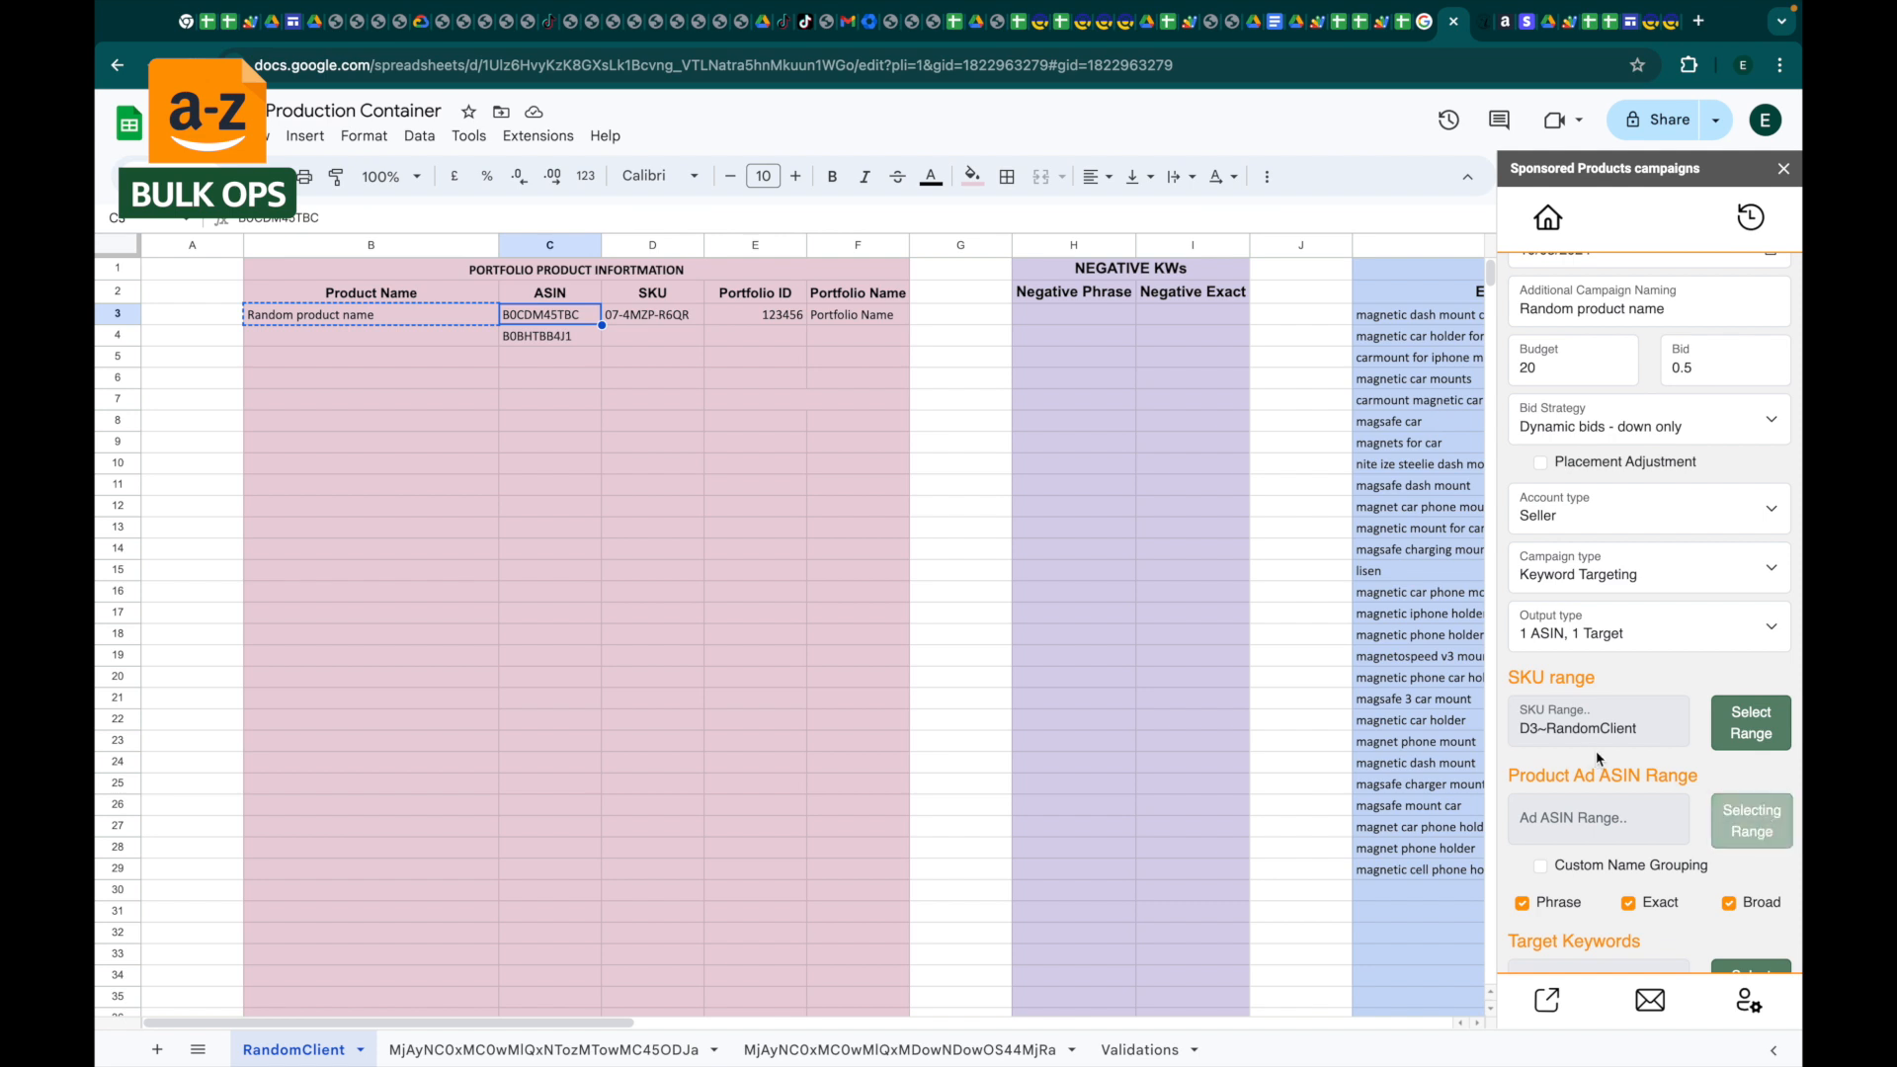
Step: Keep only the Phrase match type and set the target keywords range to K3:K29 from the Exact column
{"action": "left_click", "coordinate": [1628, 903]}
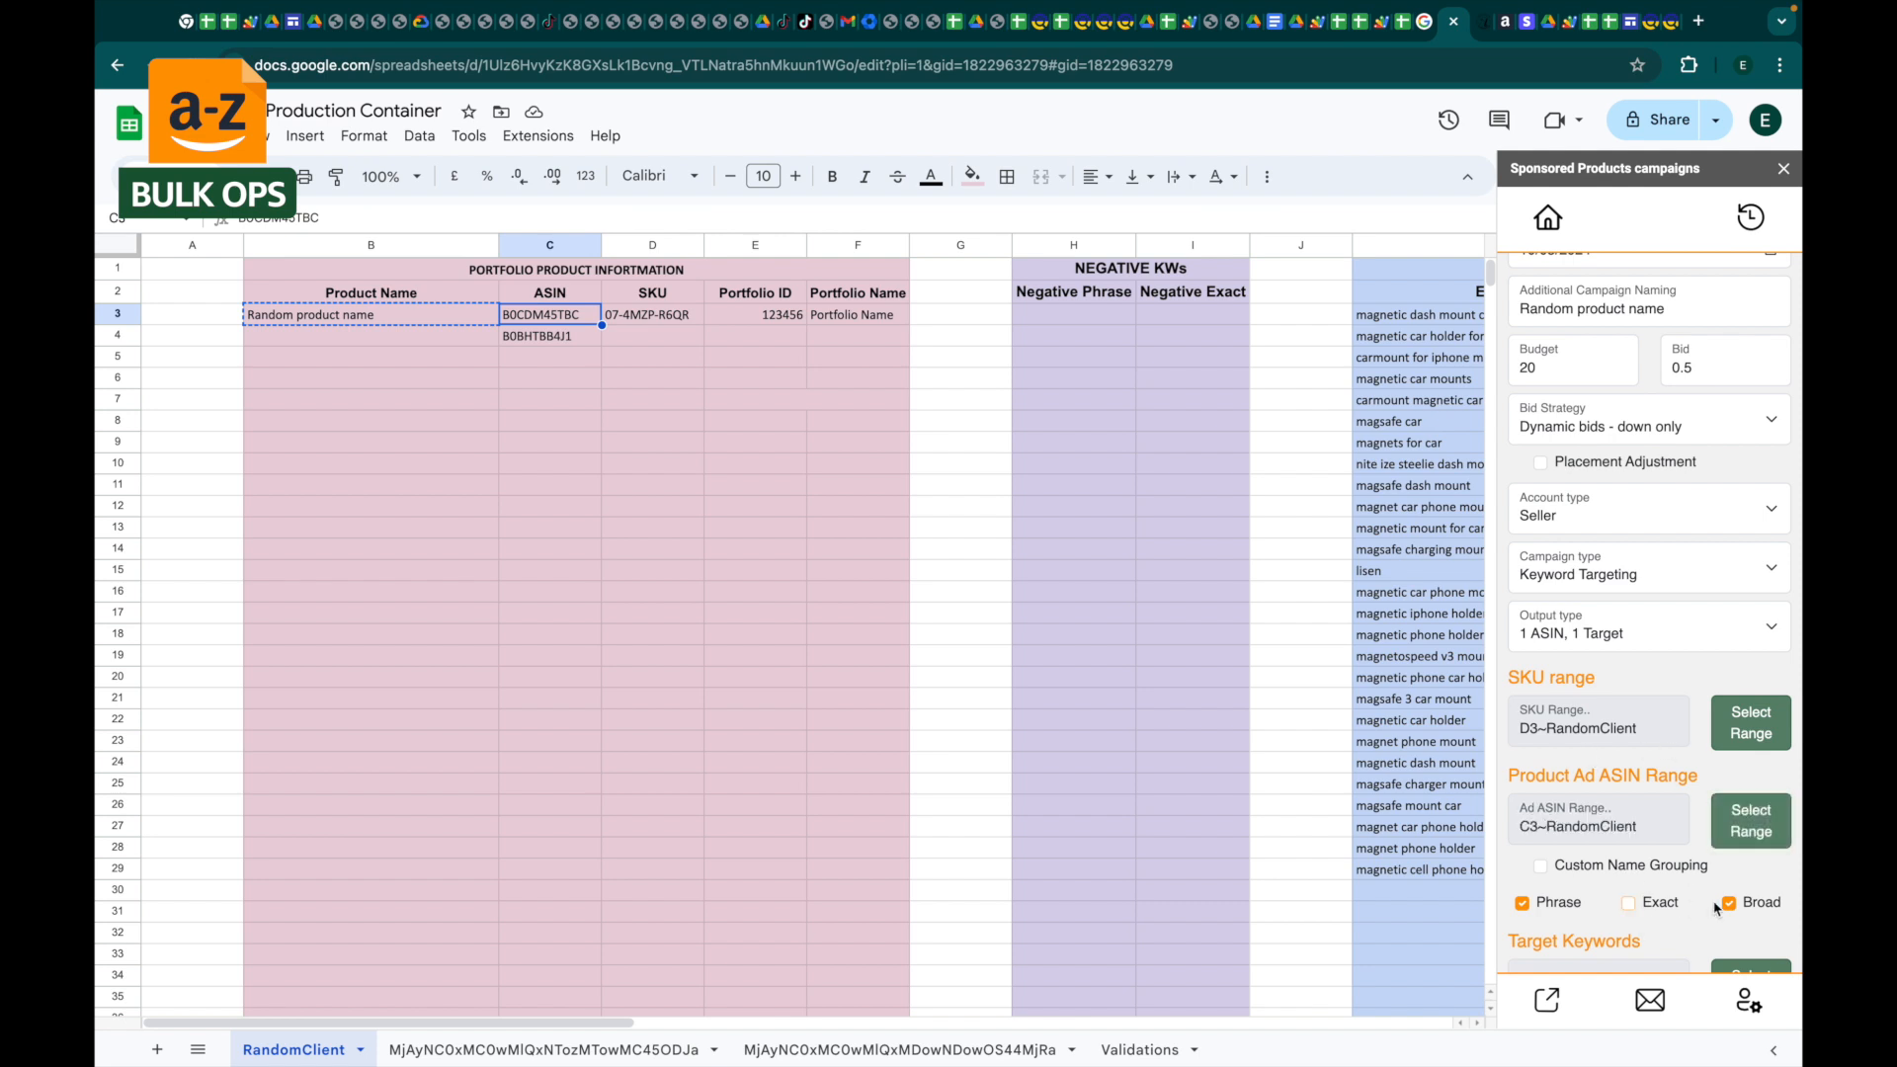
{"action": "scroll", "coordinate": [1697, 867], "scroll_direction": "down", "scroll_amount": 3}
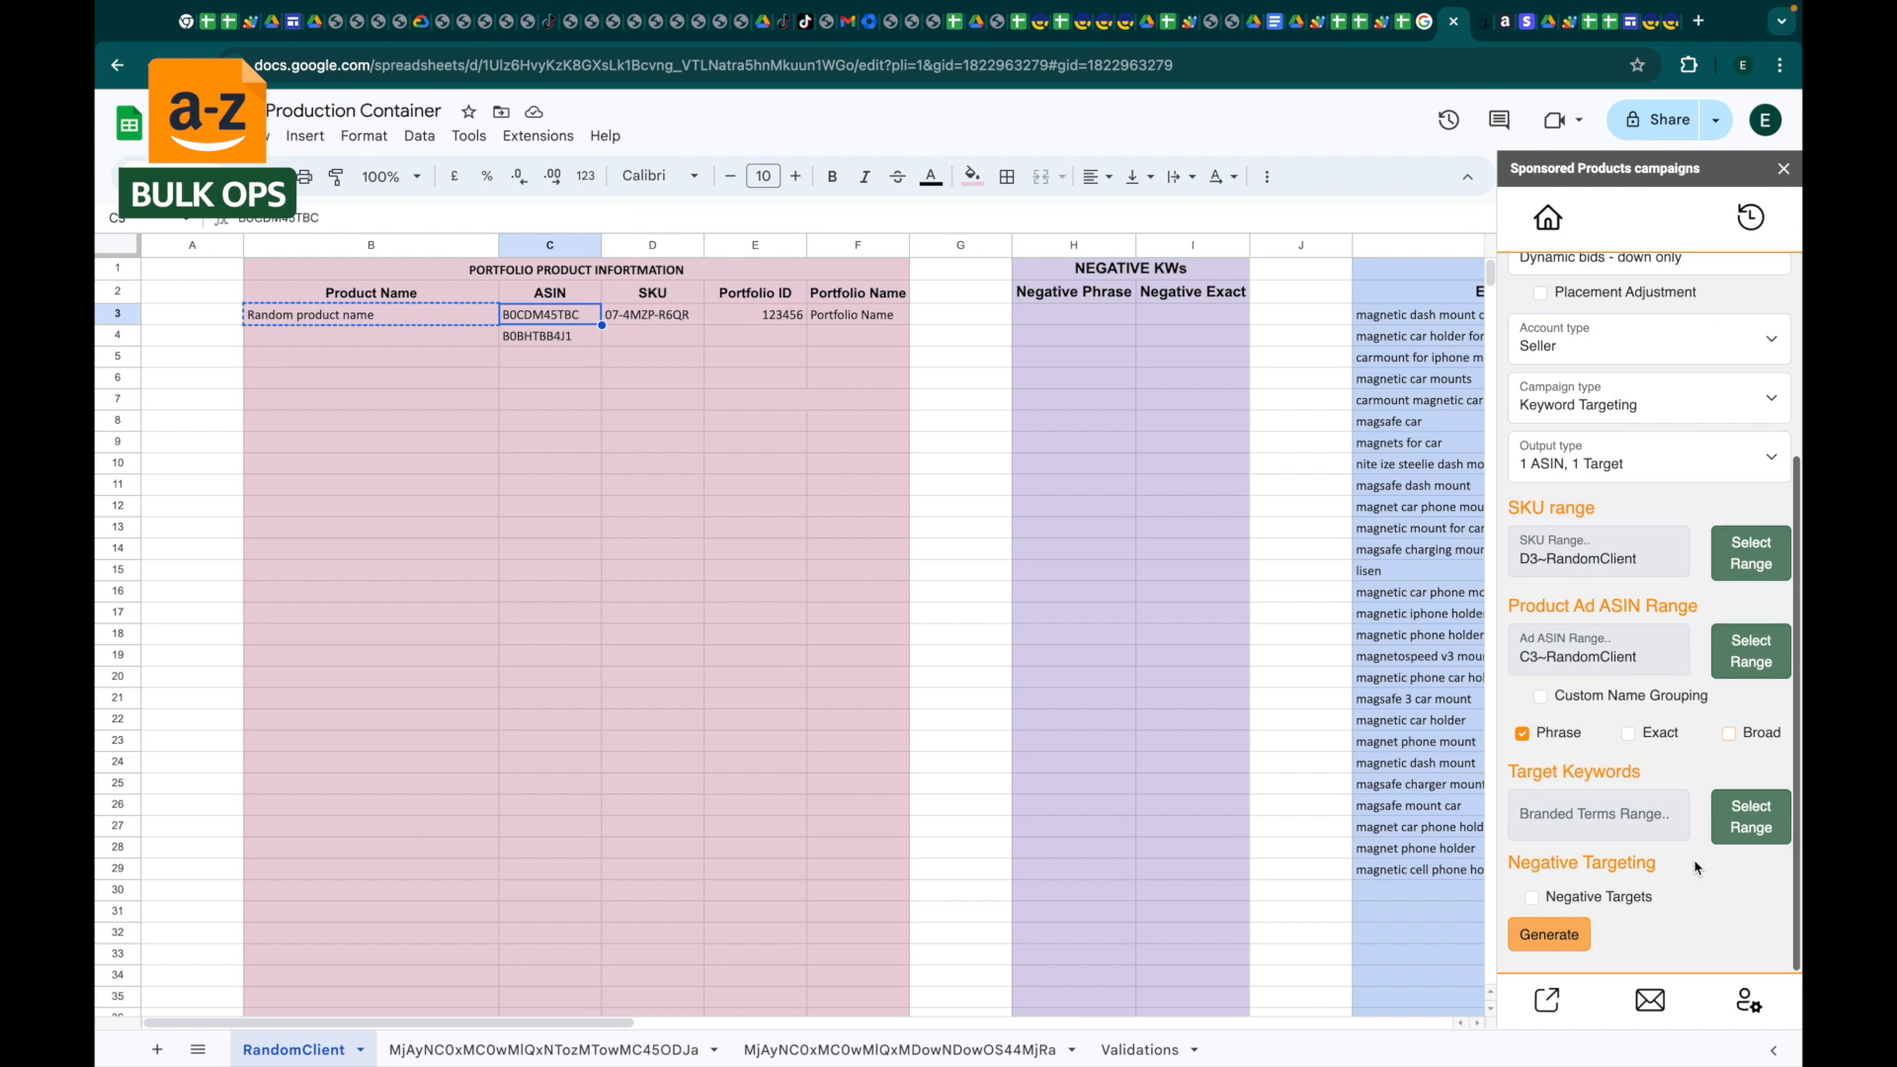
{"action": "scroll", "coordinate": [1253, 536], "scroll_direction": "right", "scroll_amount": 3}
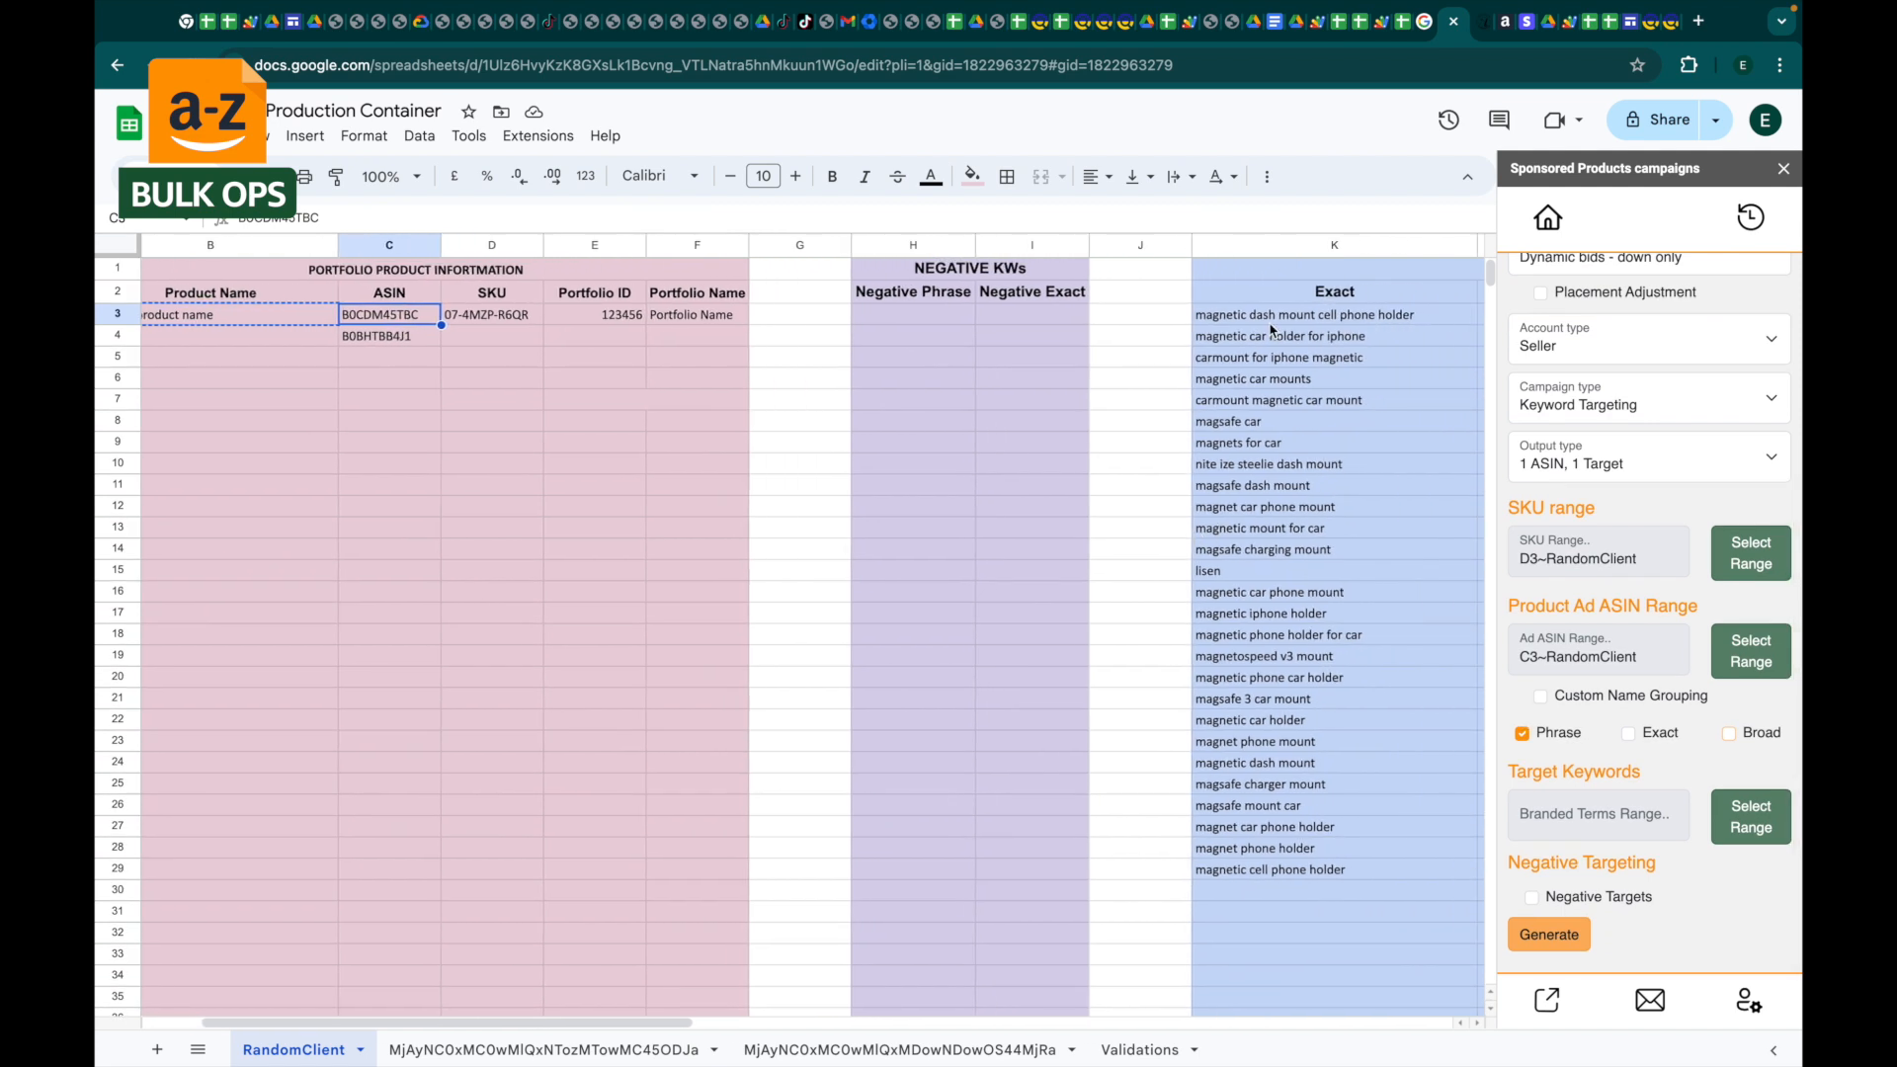
{"action": "left_click_drag", "start_coordinate": [1265, 321], "coordinate": [1288, 874]}
{"action": "left_click", "coordinate": [1741, 812]}
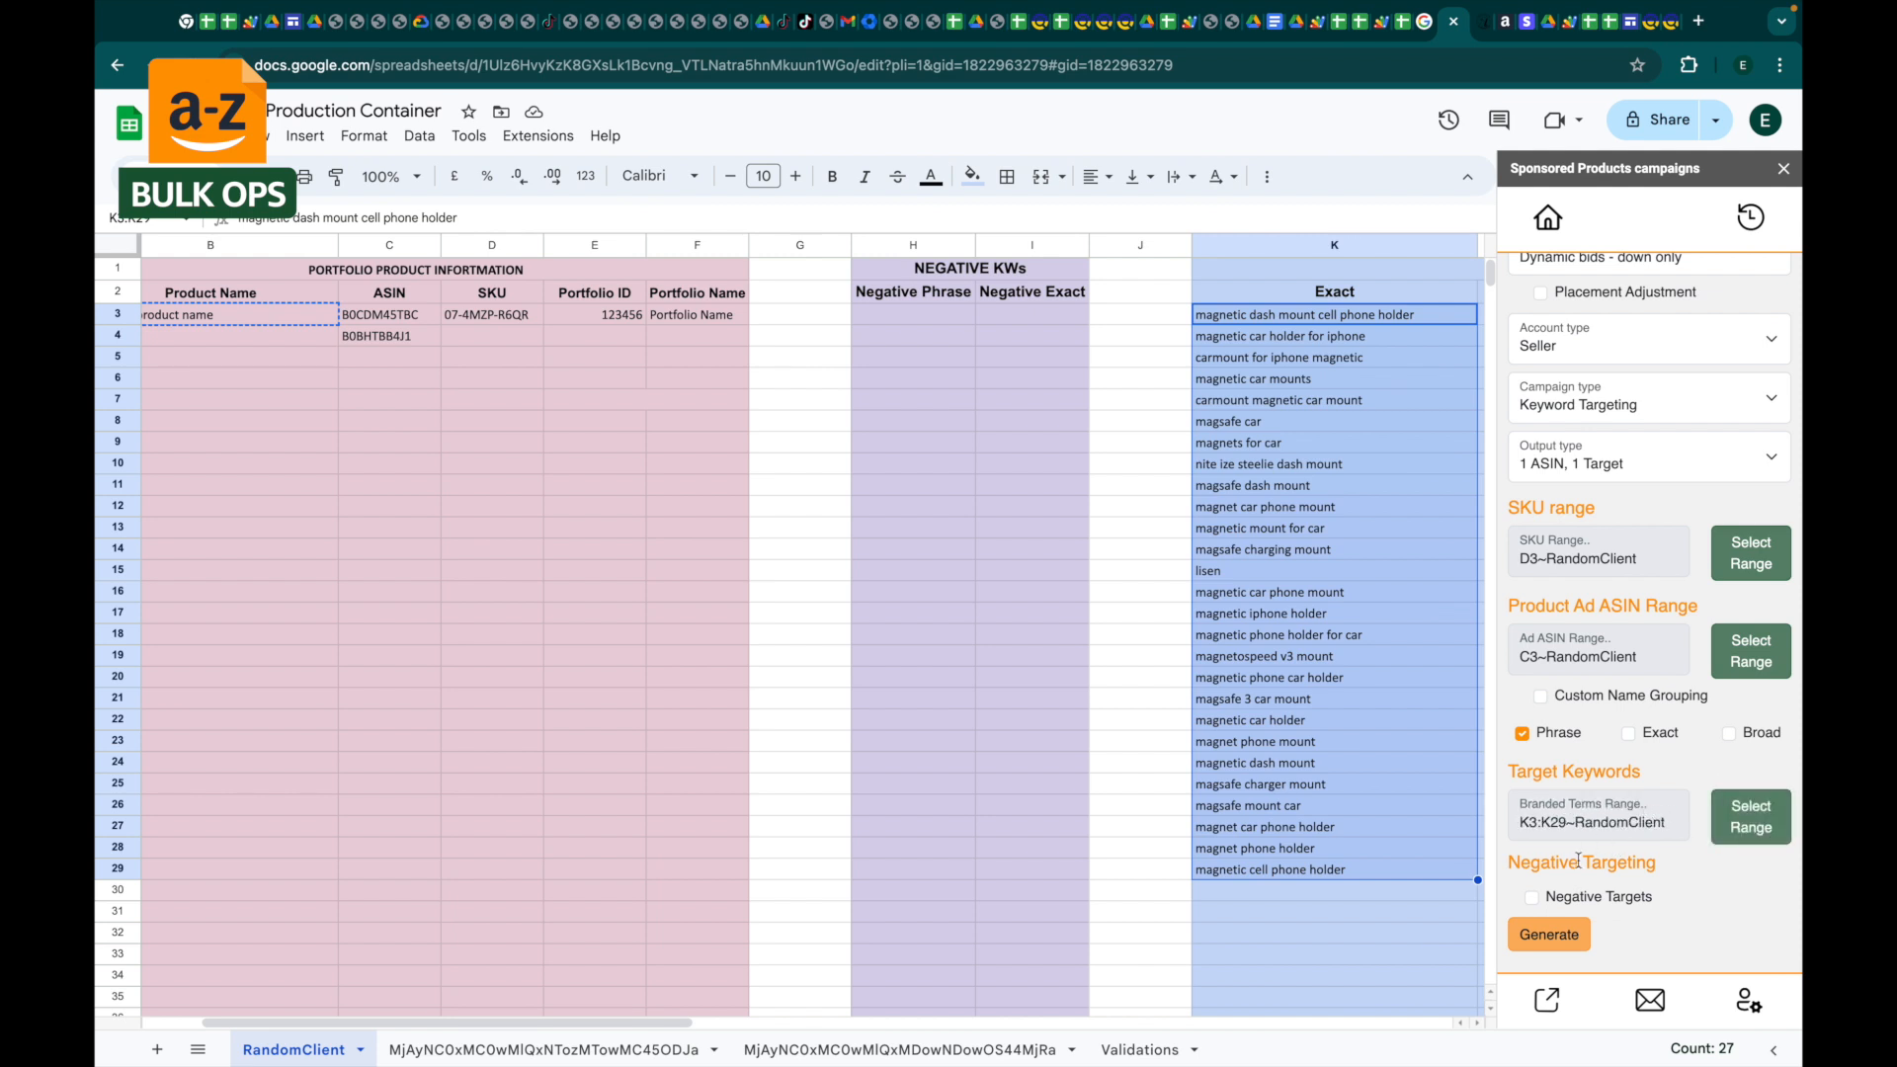
Step: Generate the Sponsored Products bulk campaign file and preview it in Google Drive
{"action": "left_click", "coordinate": [1550, 934]}
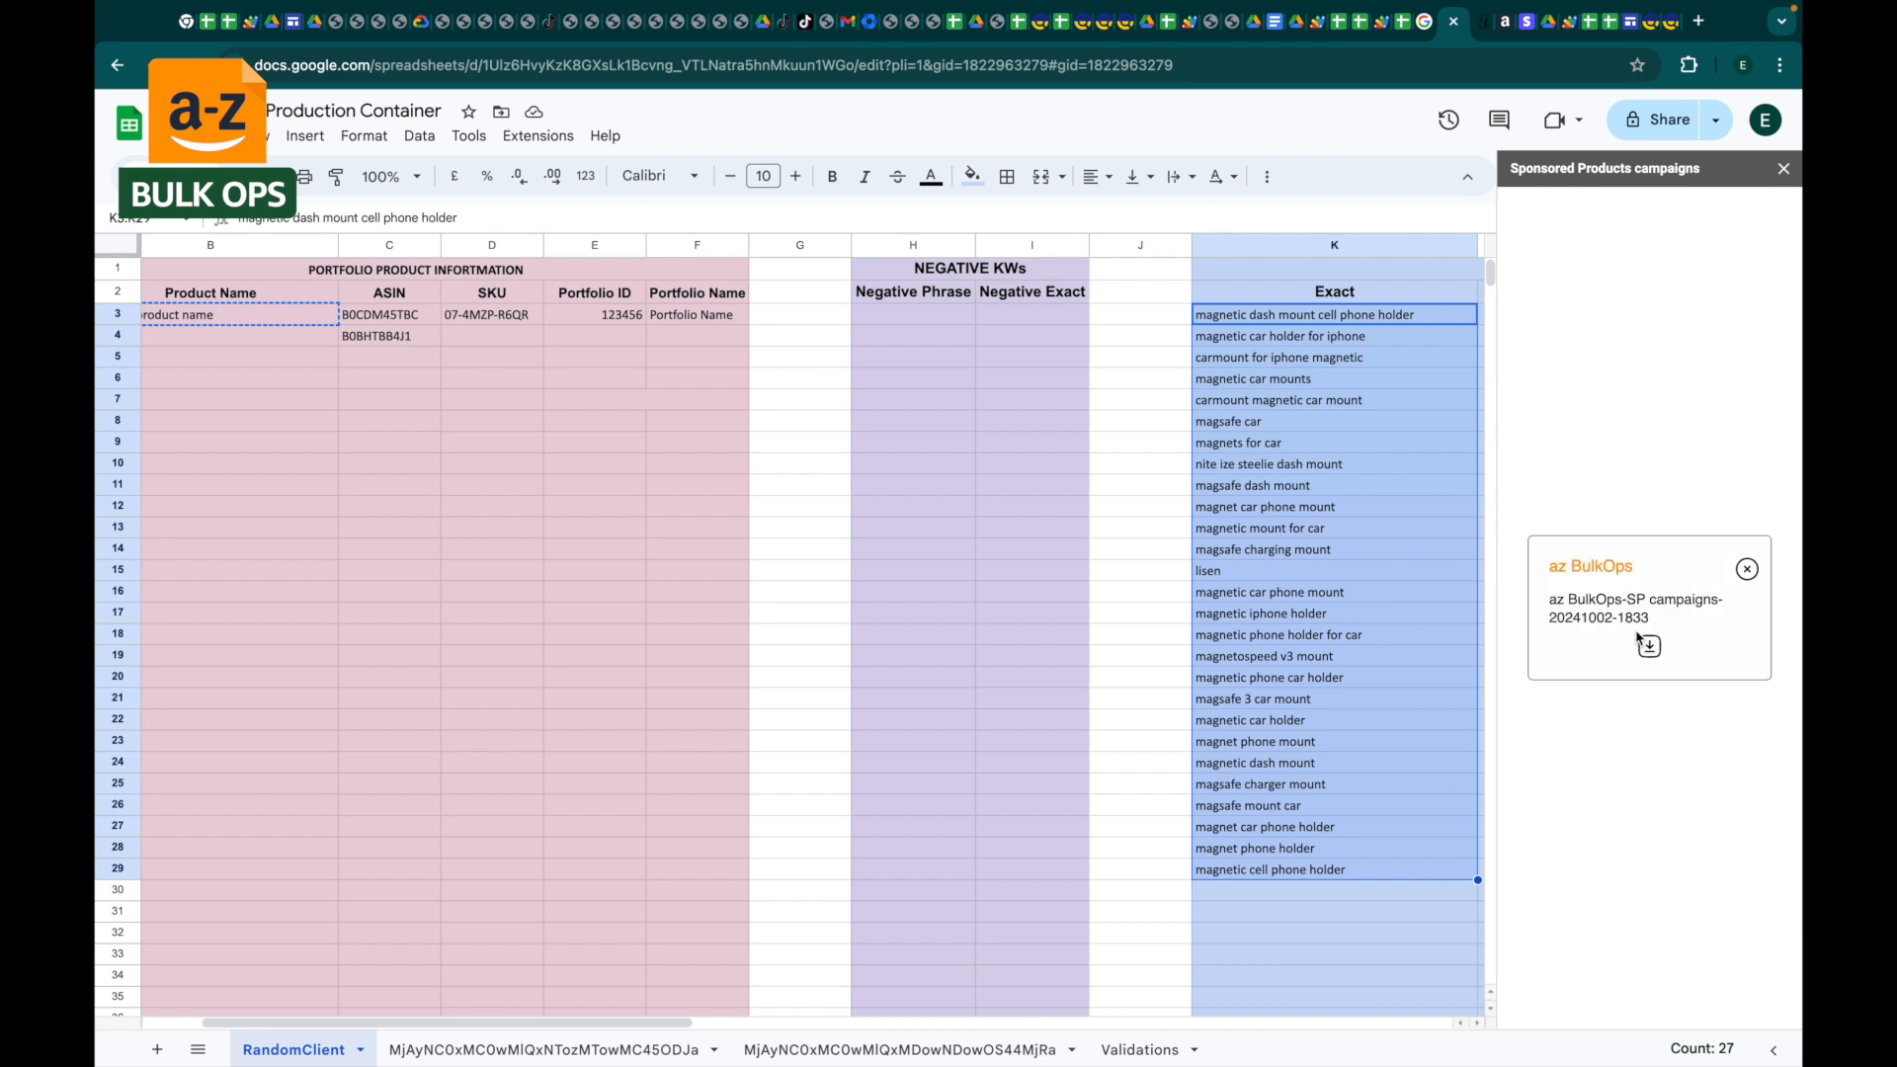
{"action": "left_click", "coordinate": [1611, 600]}
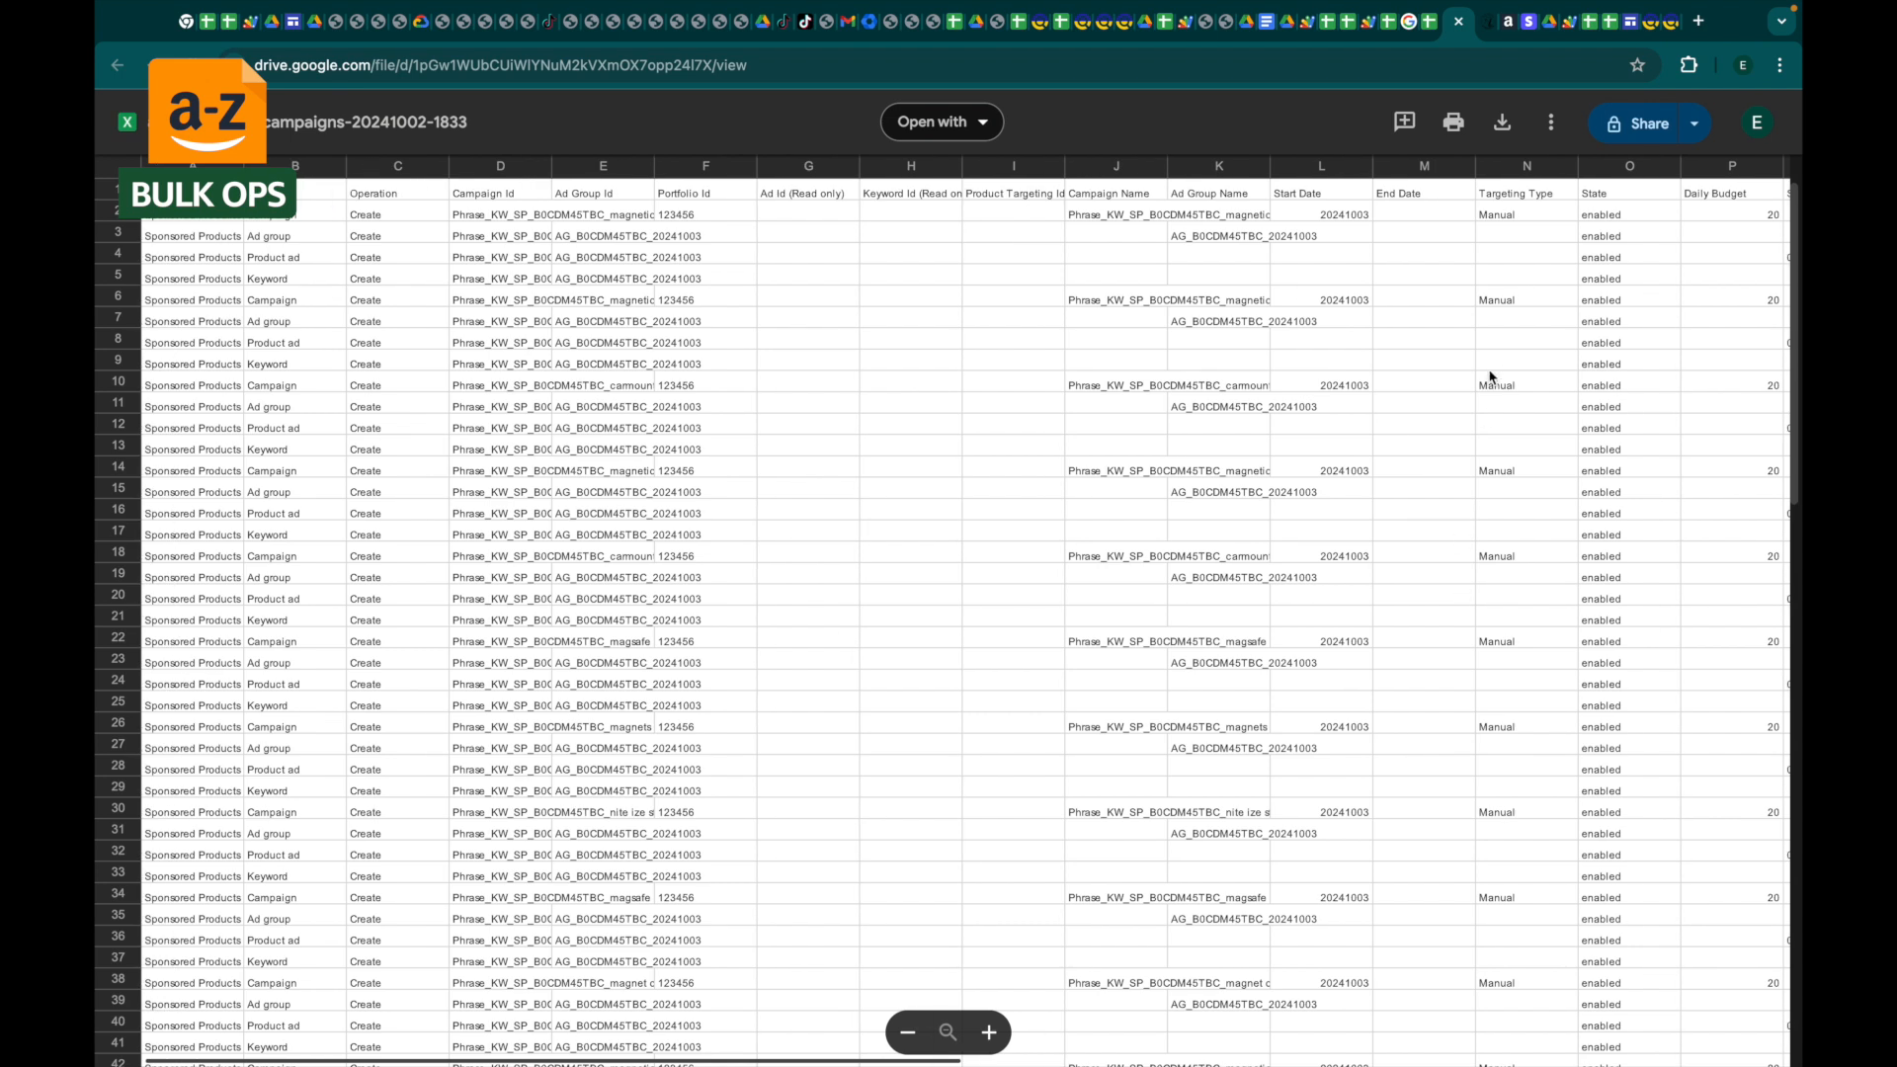
{"action": "left_click", "coordinate": [1459, 22]}
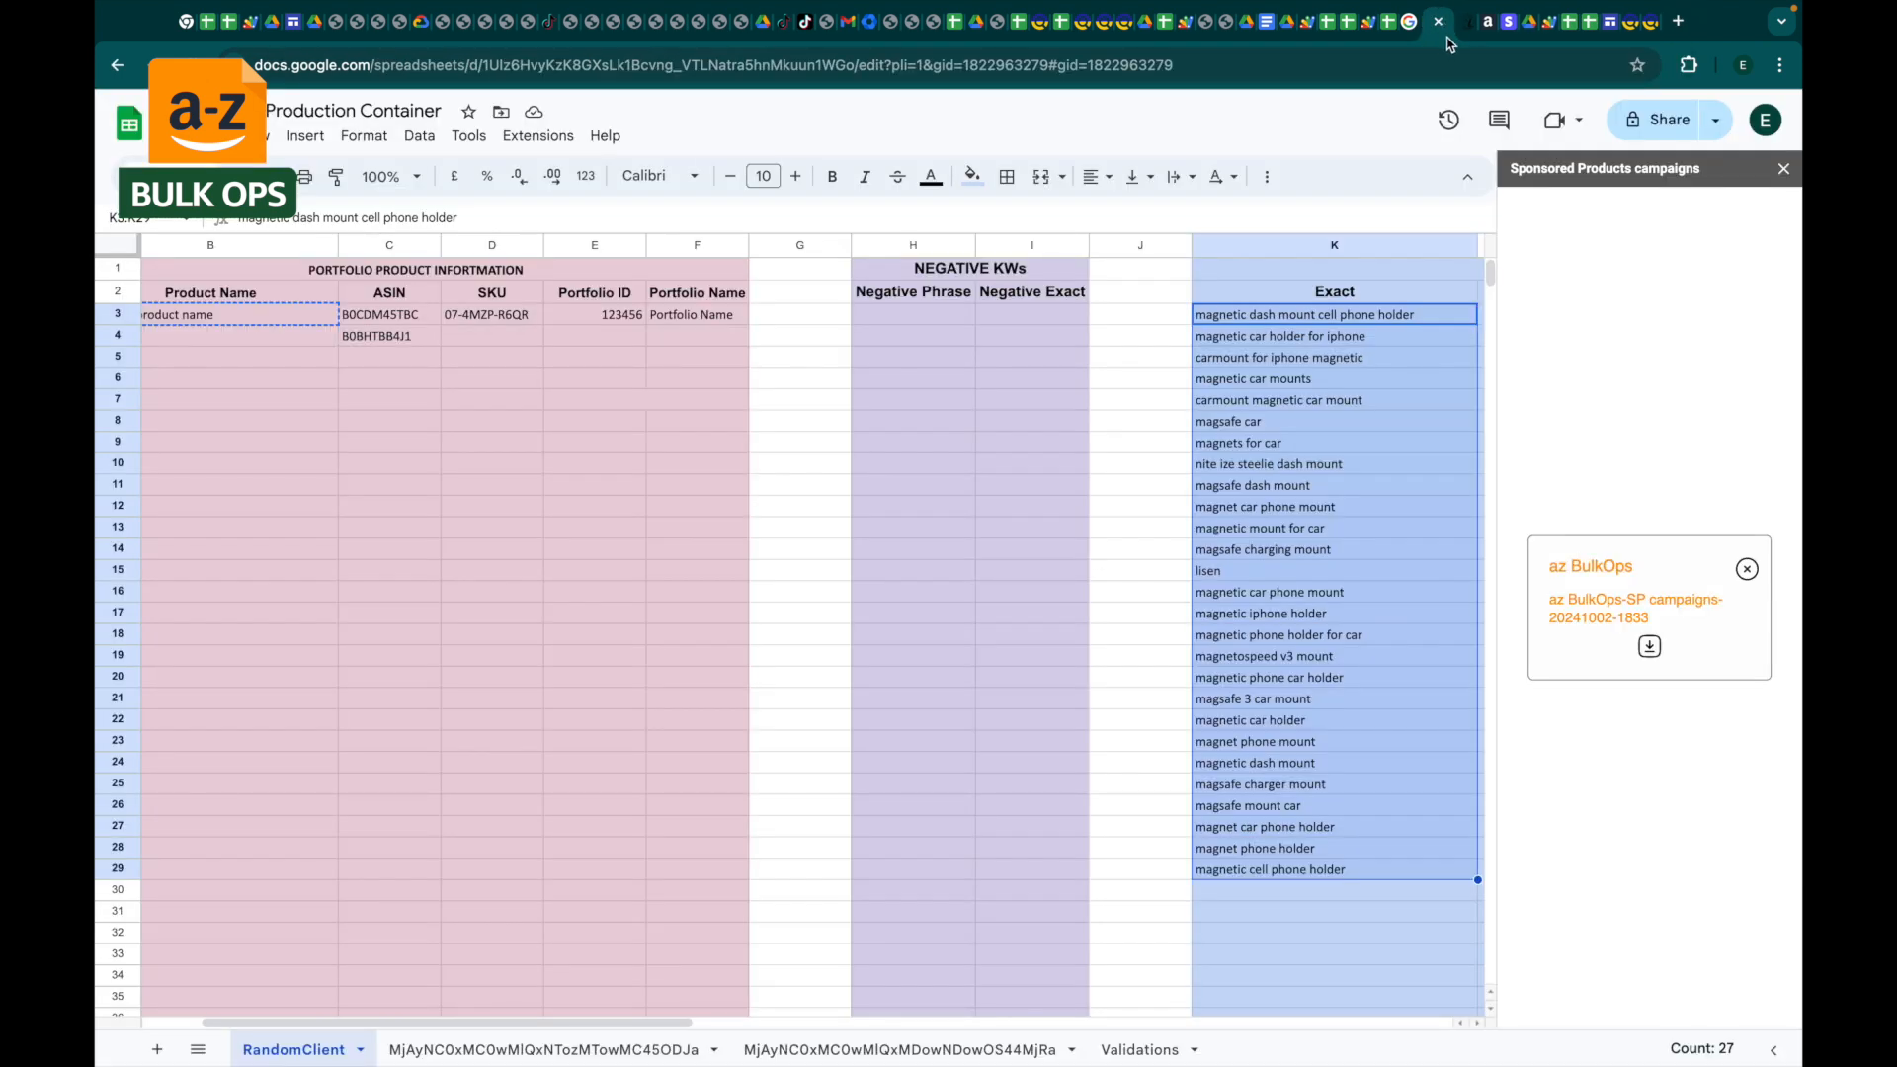
Step: Download the generated bulk campaign file and check the history of previously generated files
{"action": "left_click", "coordinate": [1650, 648]}
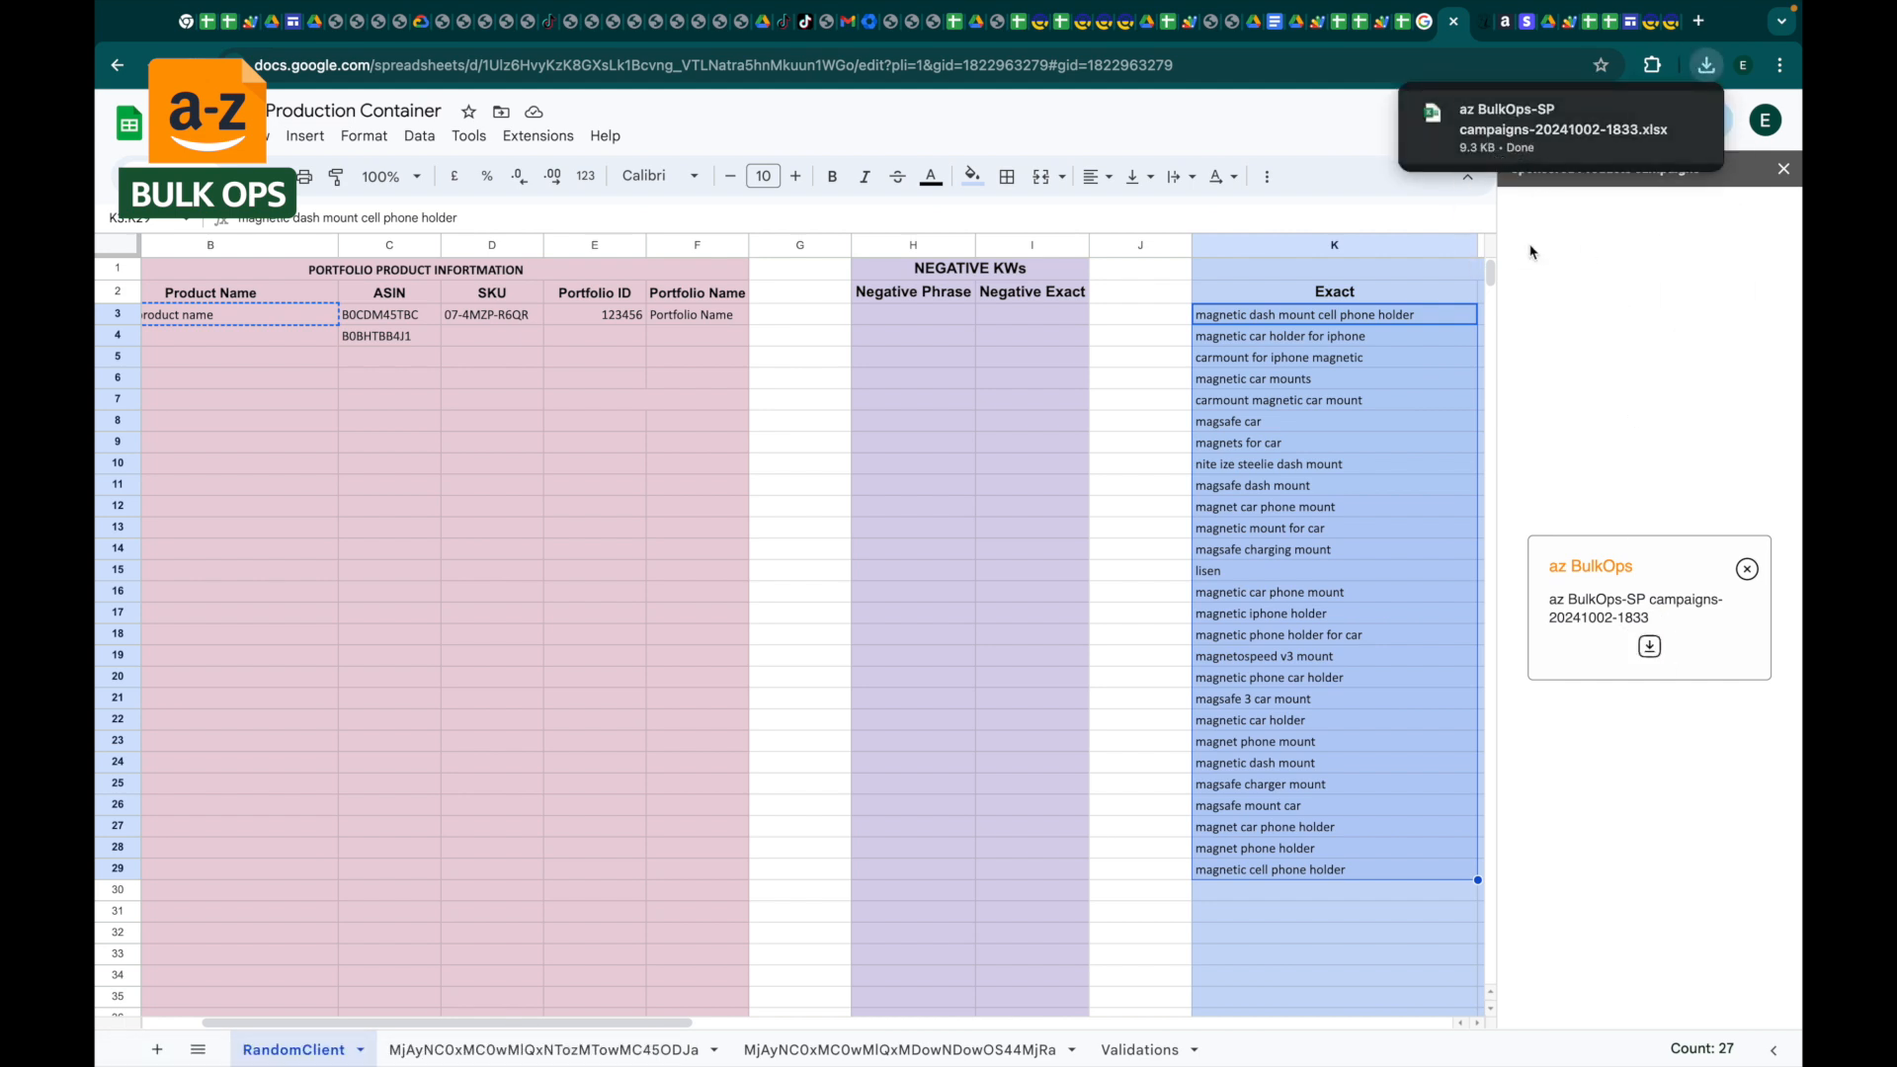
{"action": "left_click", "coordinate": [1748, 570]}
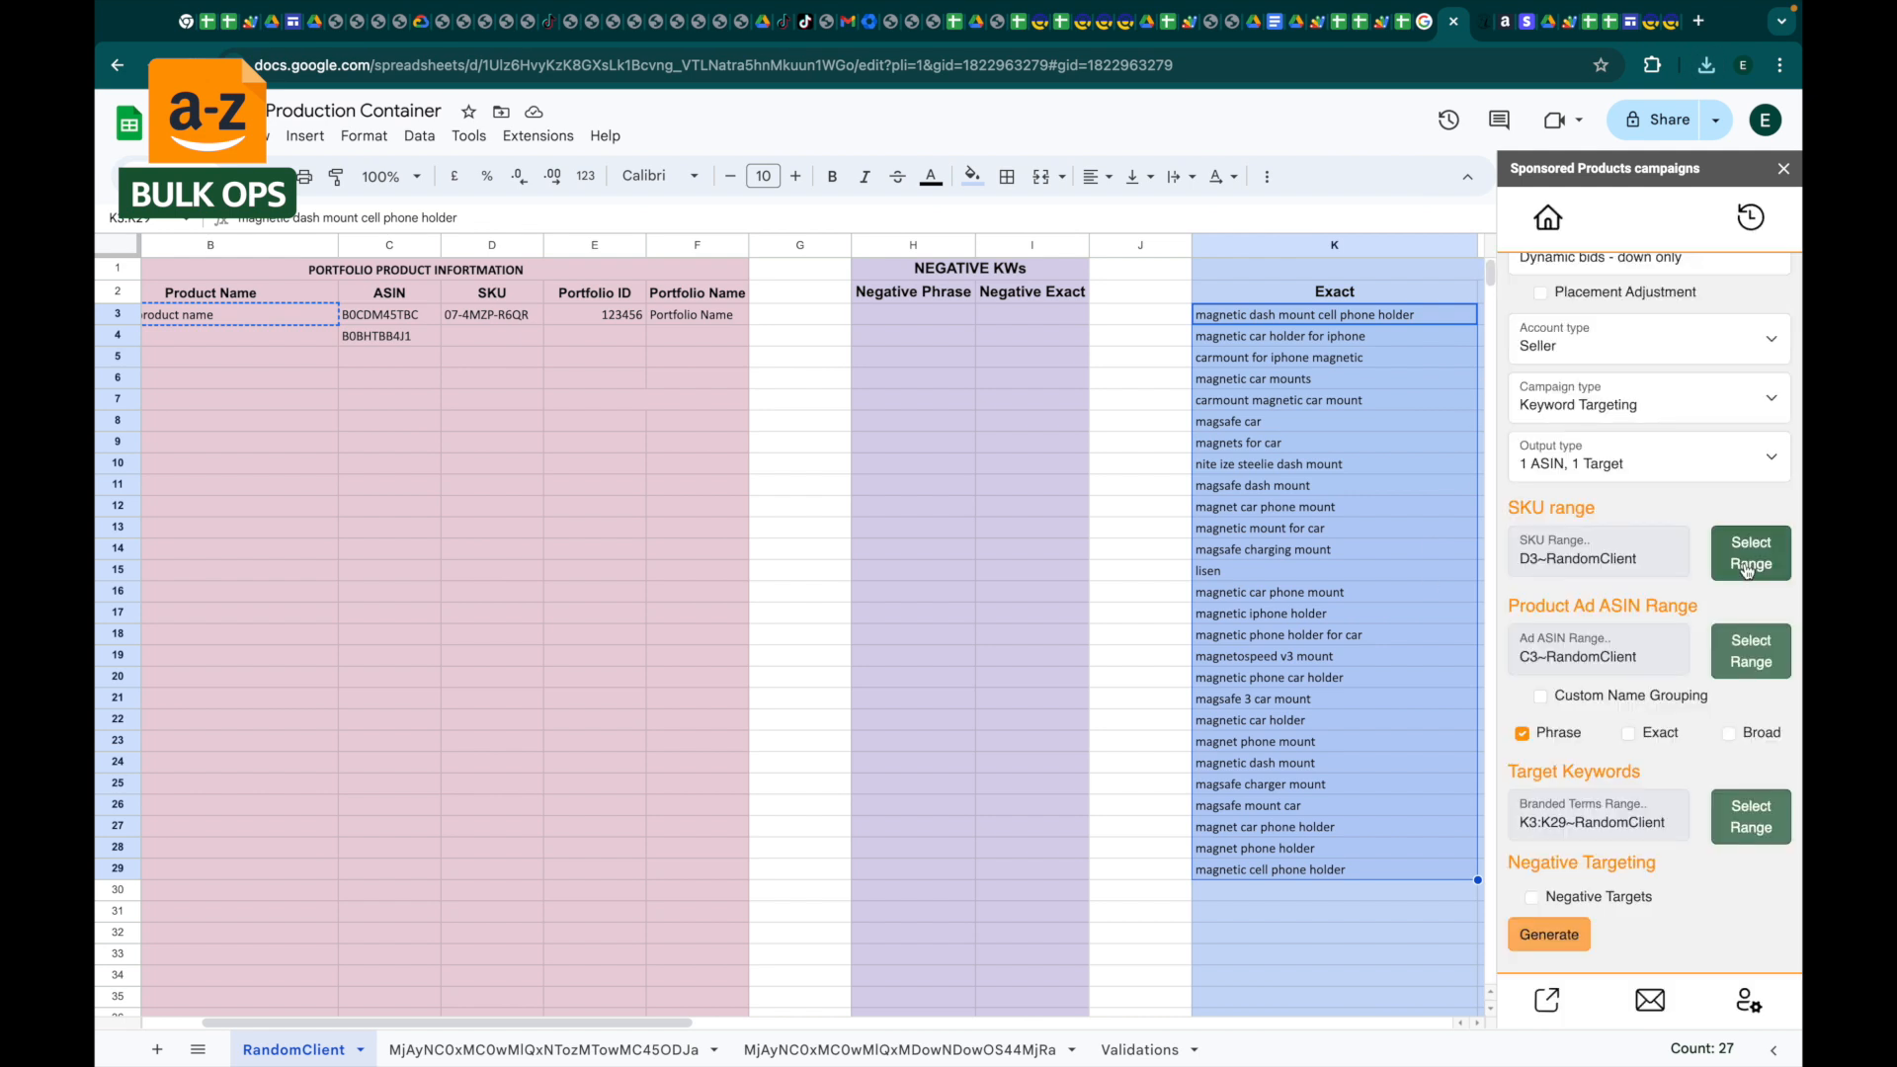
{"action": "left_click", "coordinate": [1747, 223]}
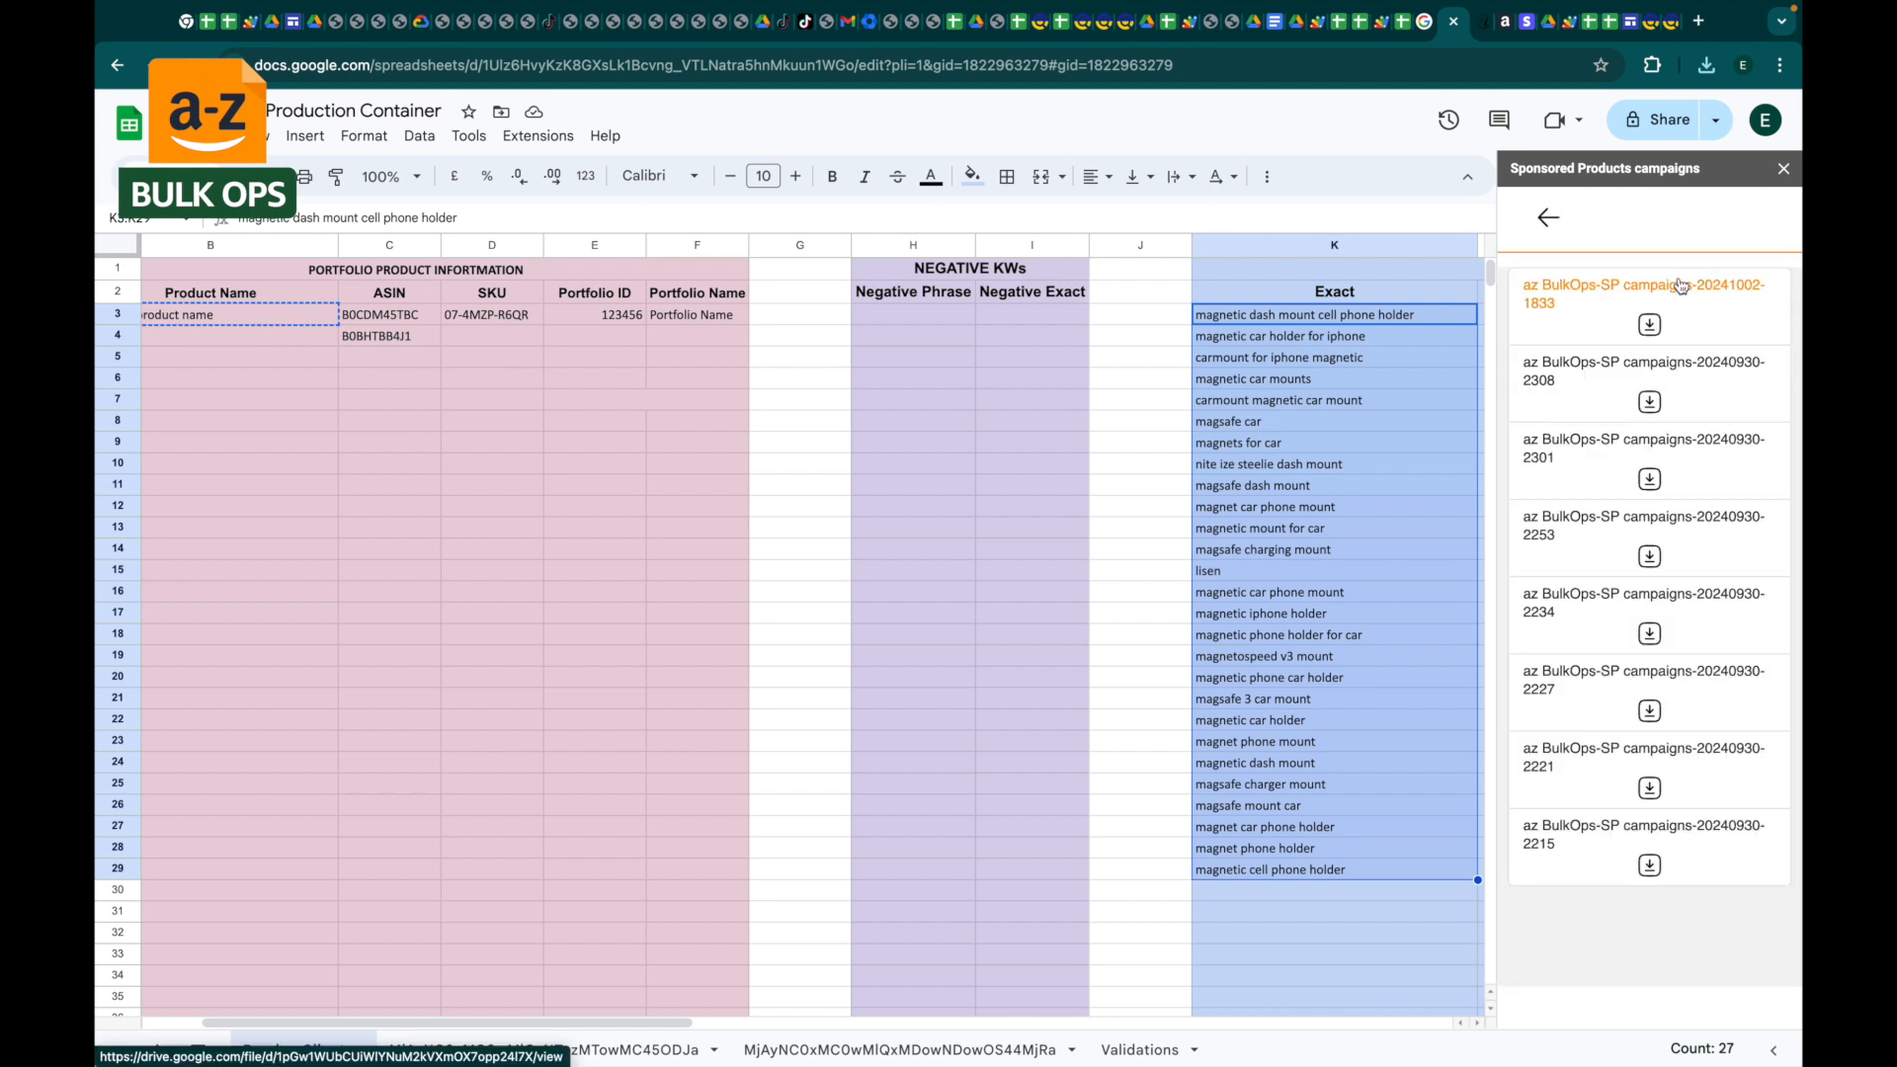
{"action": "left_click", "coordinate": [1547, 220]}
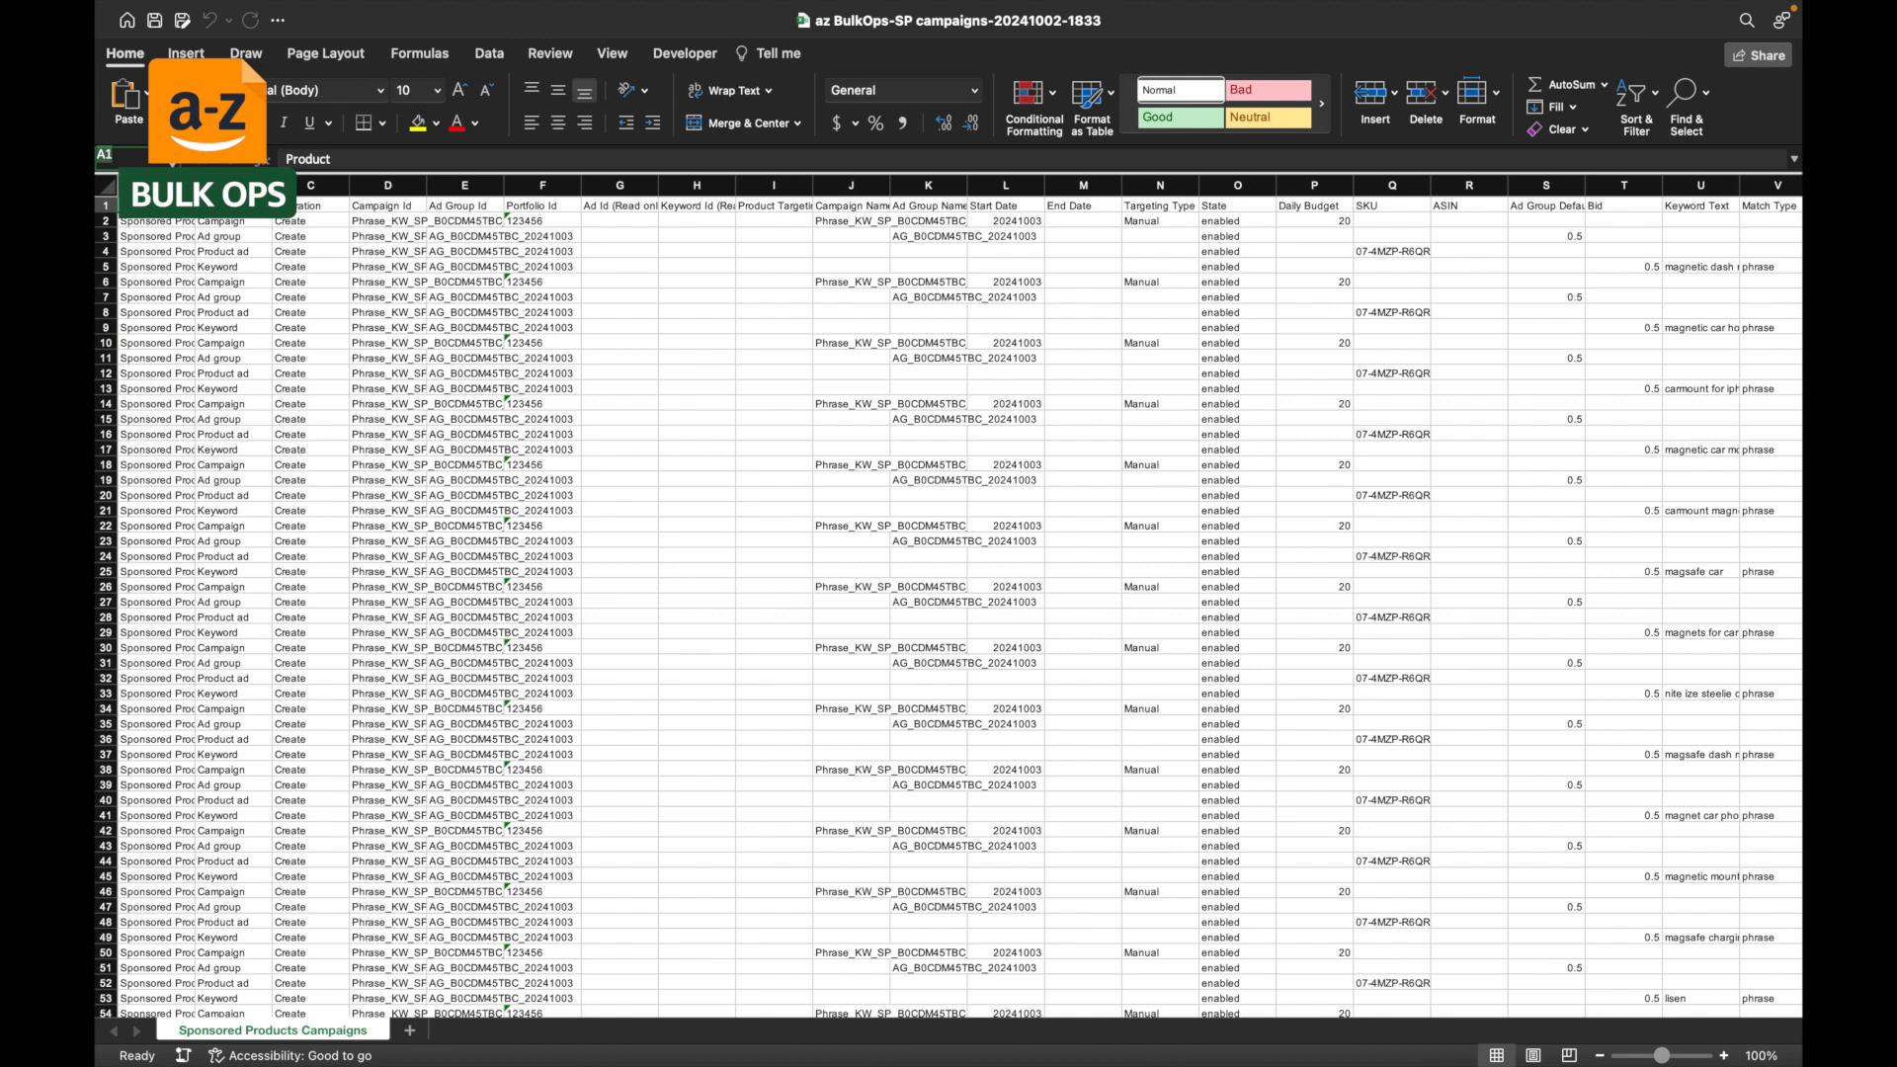
Step: In the downloaded workbook in Excel, fit the Campaign Id and Keyword Text columns to their contents
{"action": "double_click", "coordinate": [426, 186]}
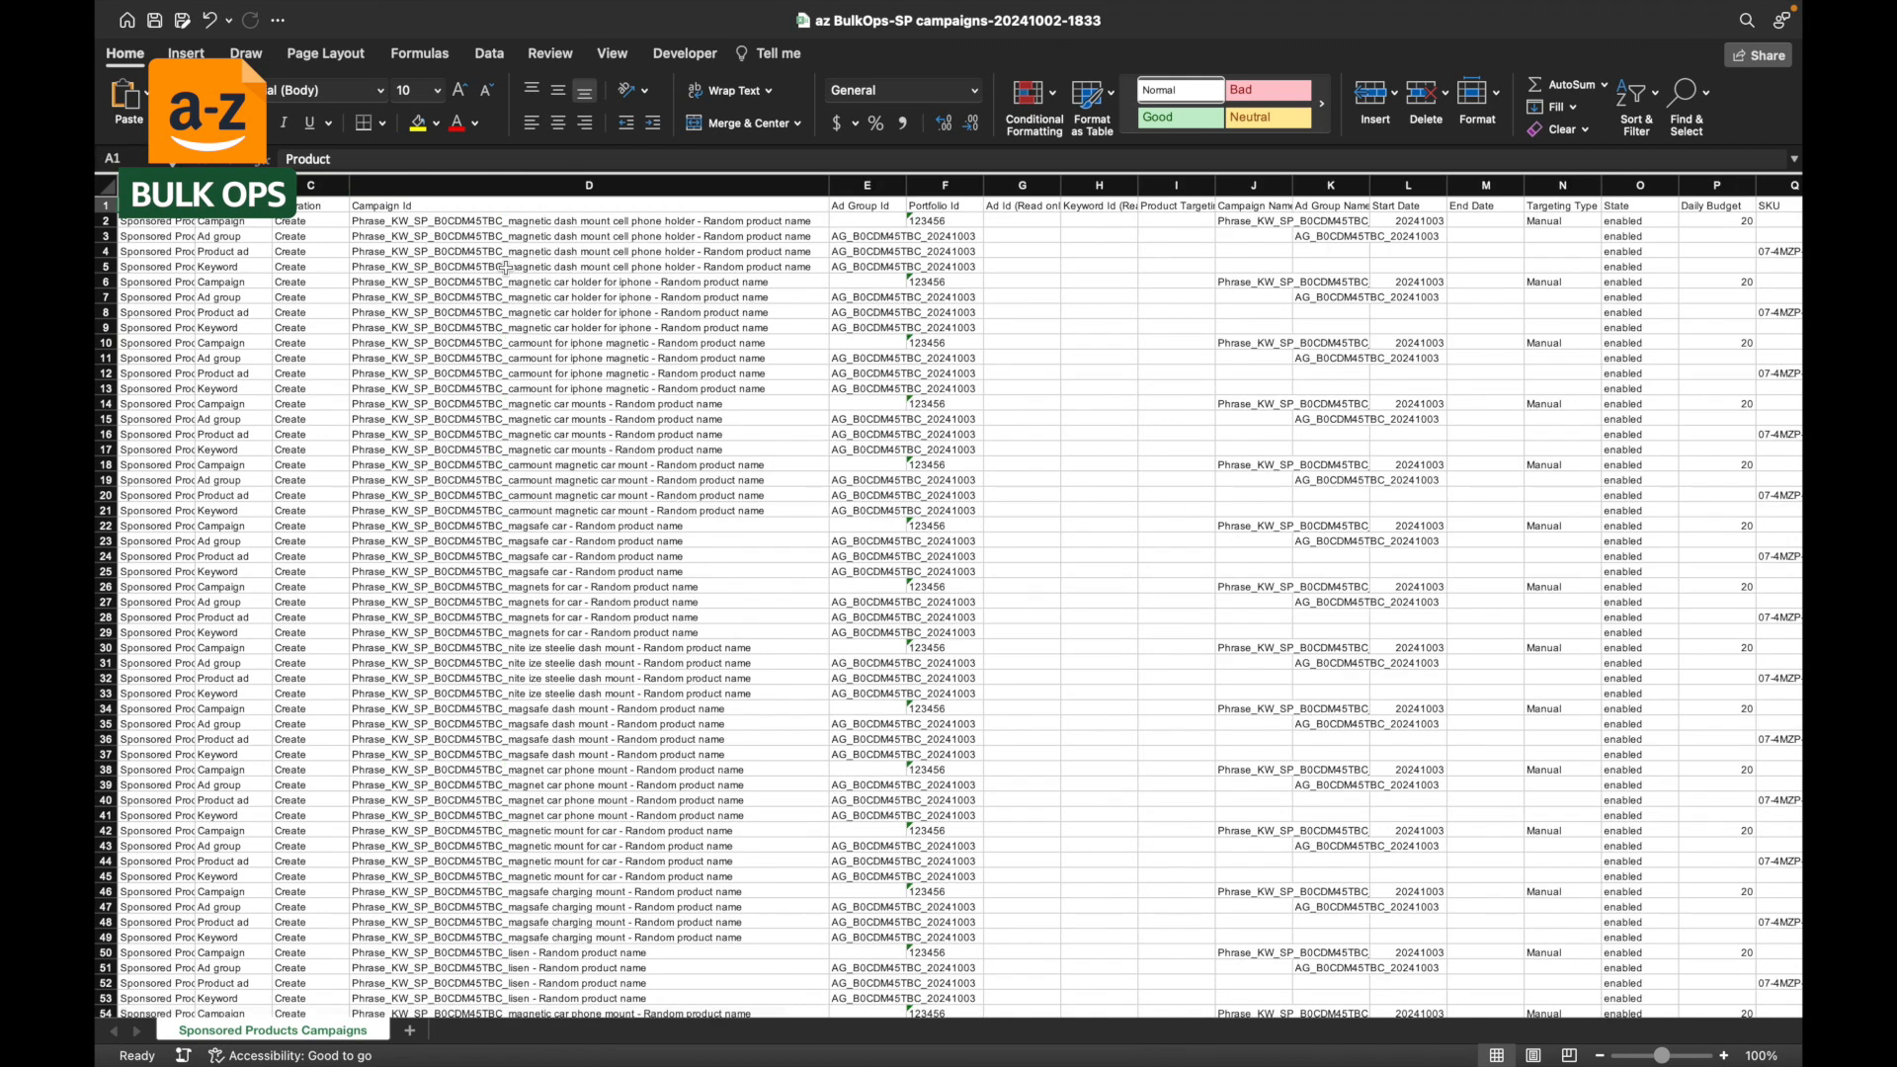
{"action": "left_click", "coordinate": [517, 224]}
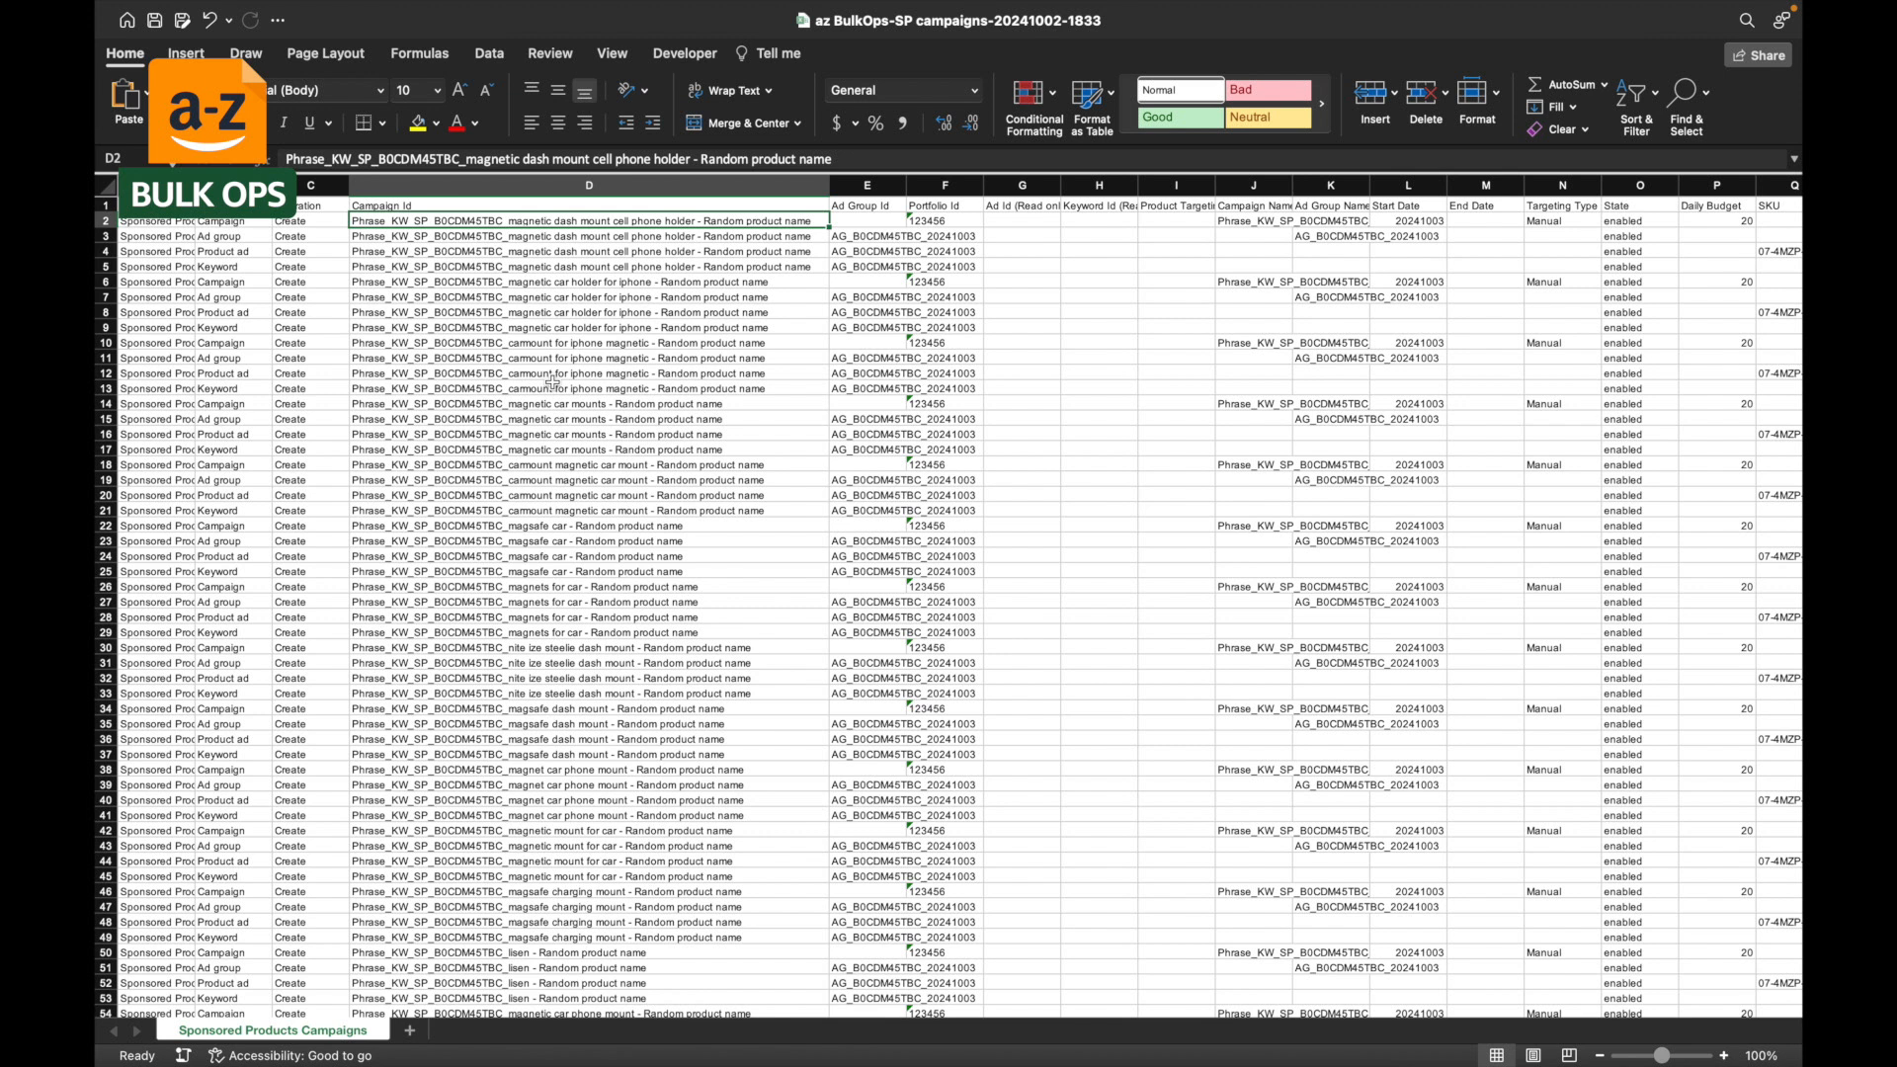
{"action": "scroll", "coordinate": [553, 383], "scroll_direction": "right", "scroll_amount": 10}
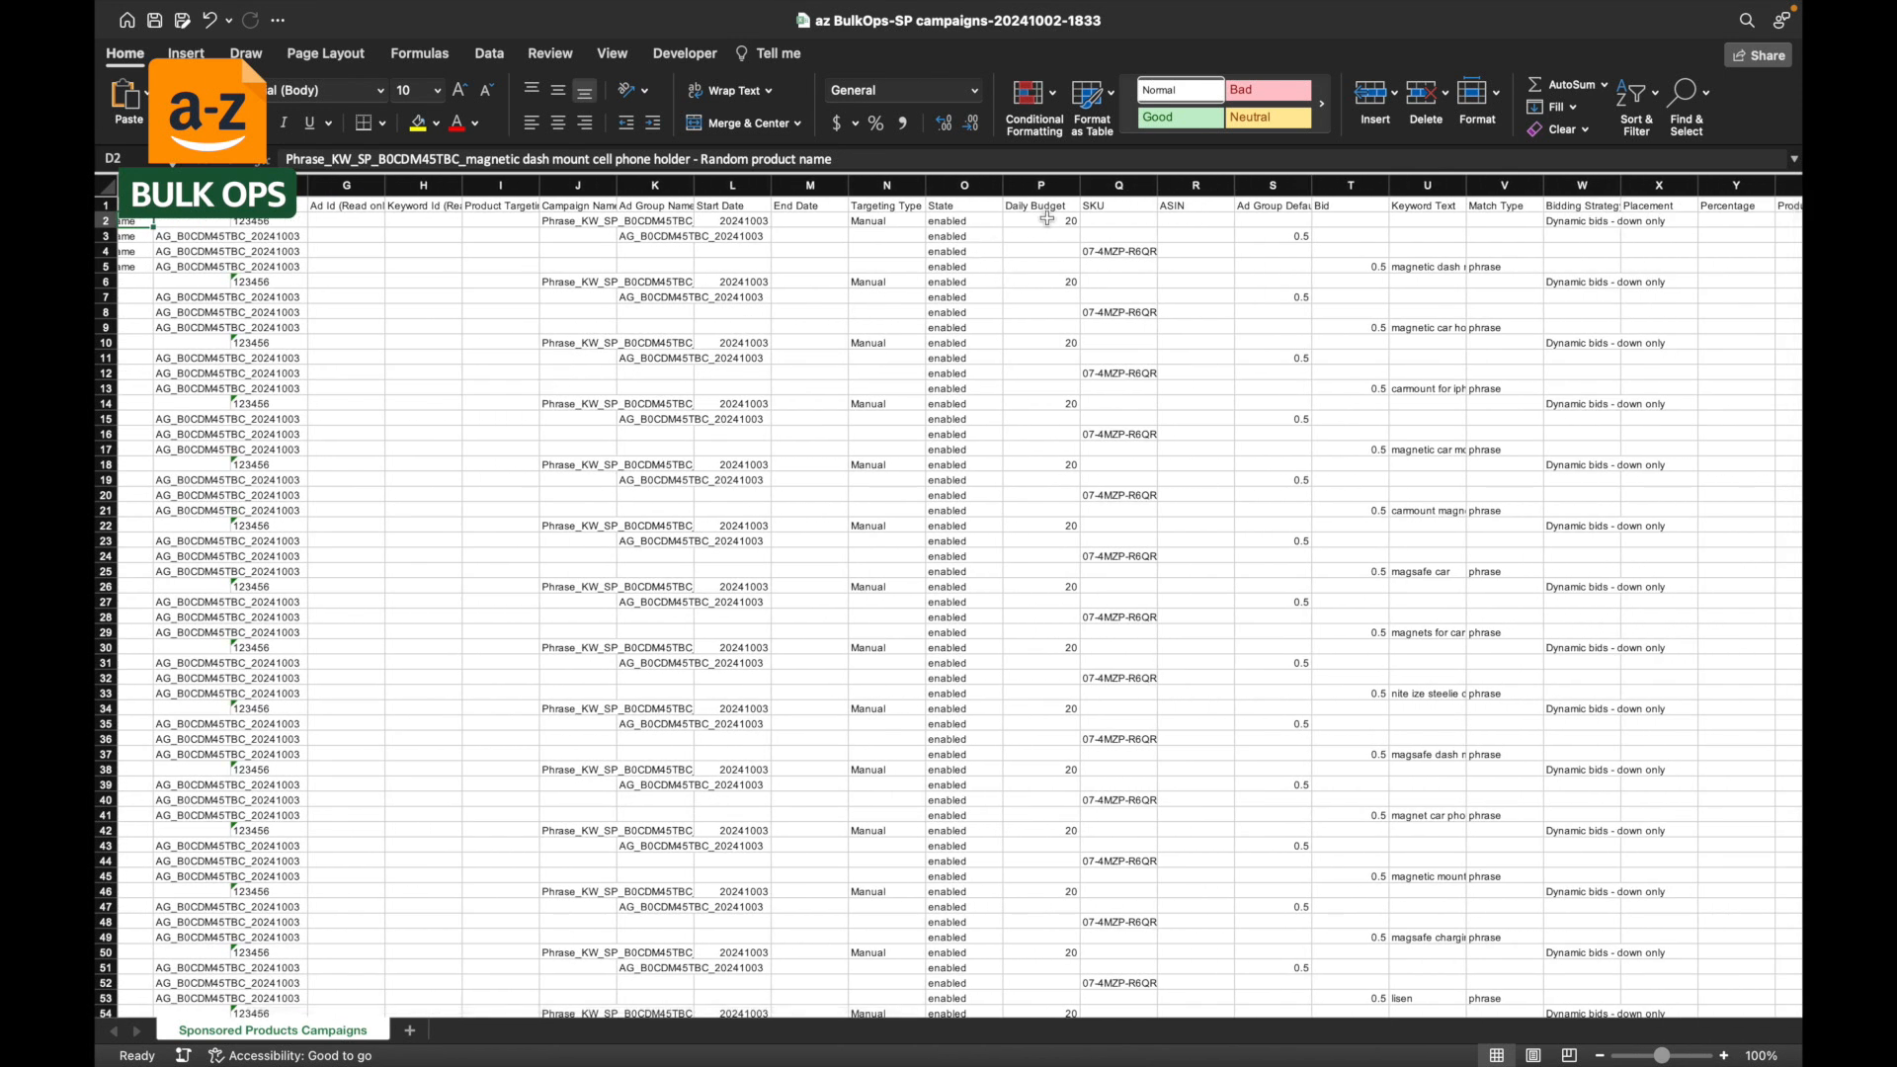
{"action": "scroll", "coordinate": [1245, 279], "scroll_direction": "right", "scroll_amount": 5}
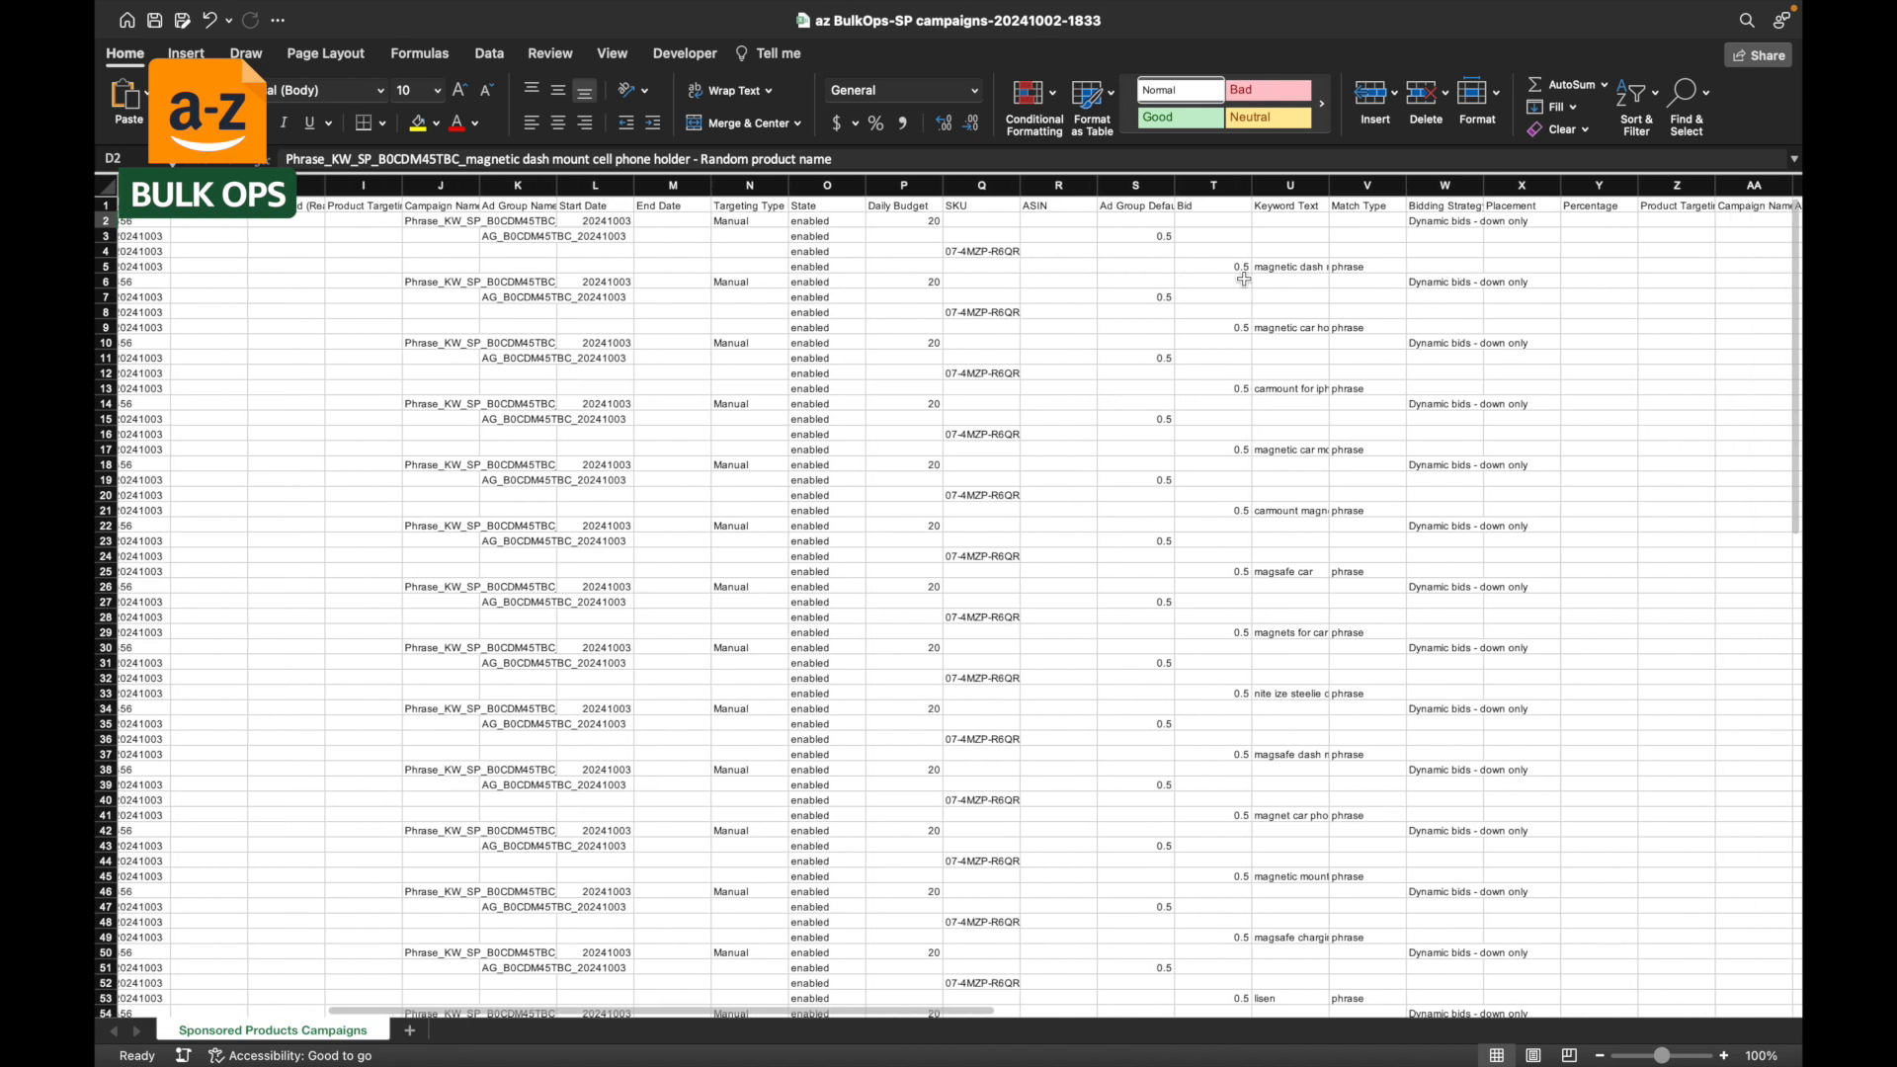
{"action": "scroll", "coordinate": [1245, 279], "scroll_direction": "right", "scroll_amount": 1}
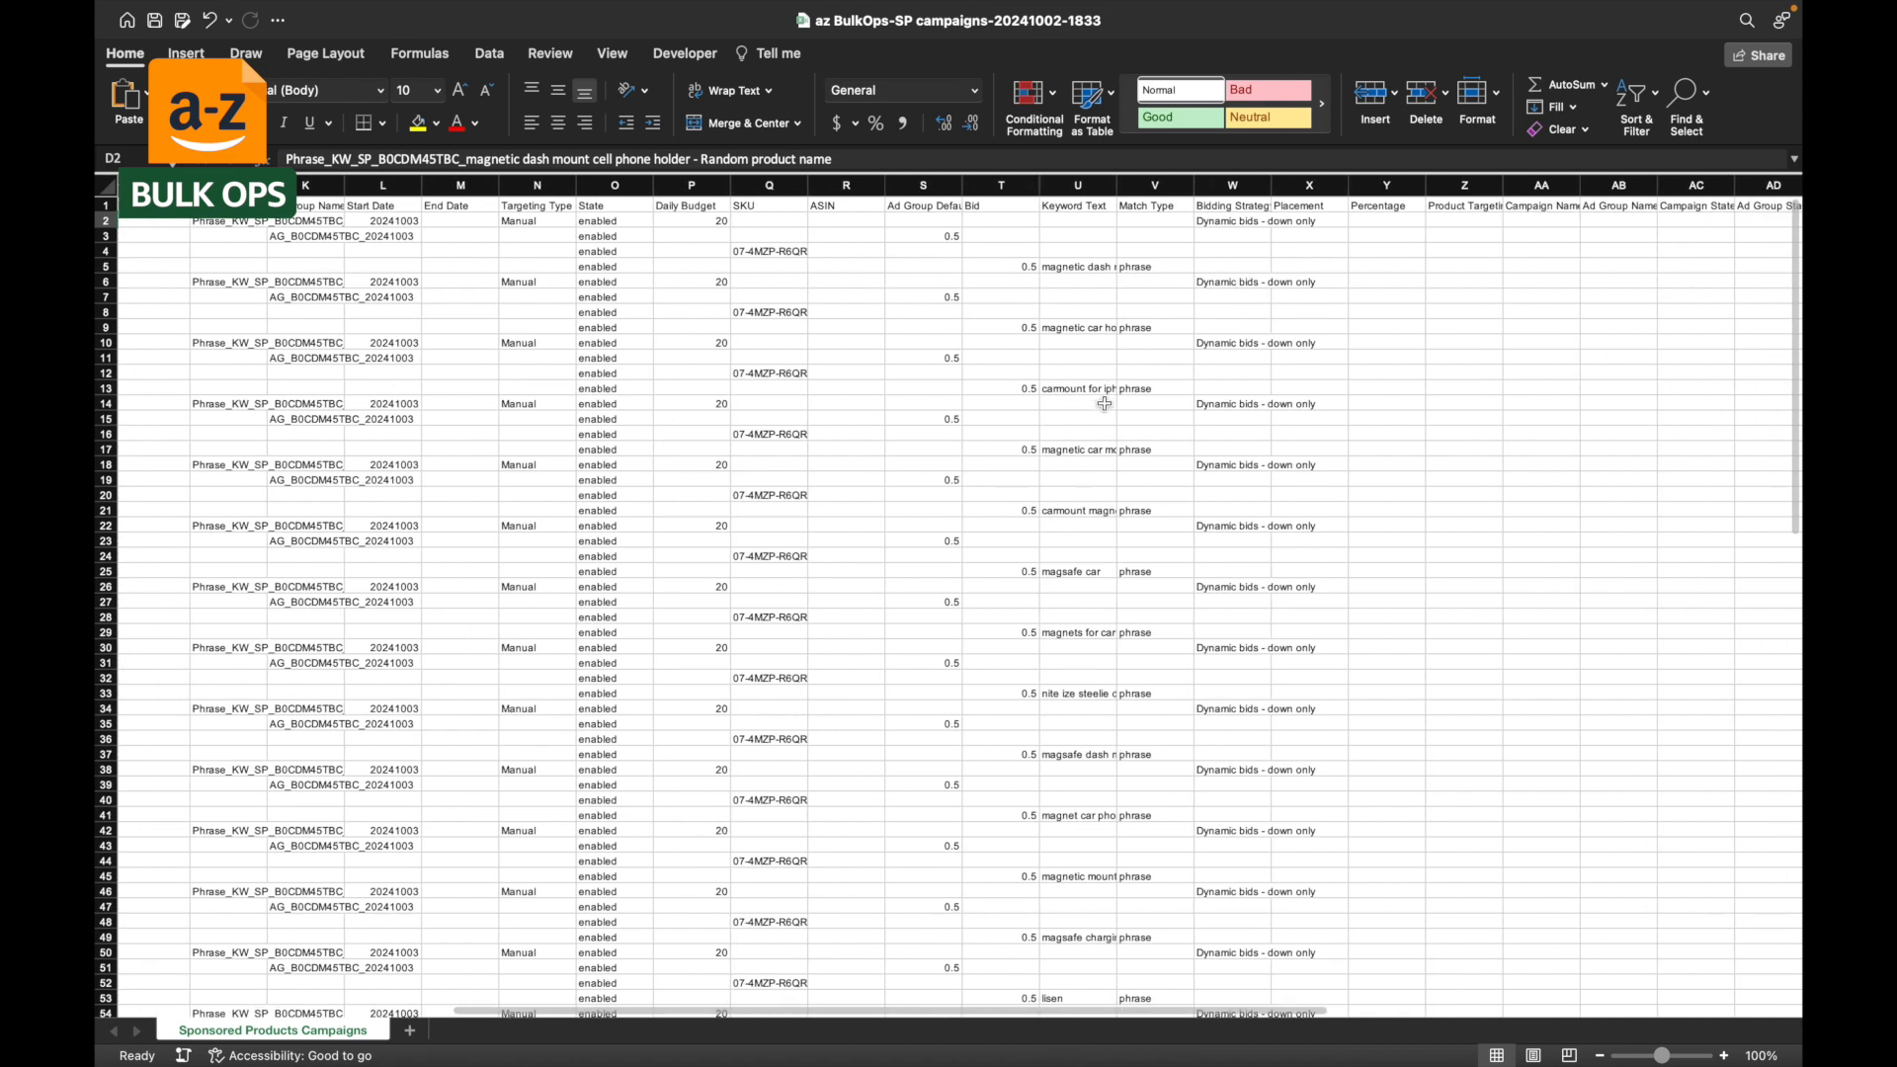
{"action": "double_click", "coordinate": [1118, 189]}
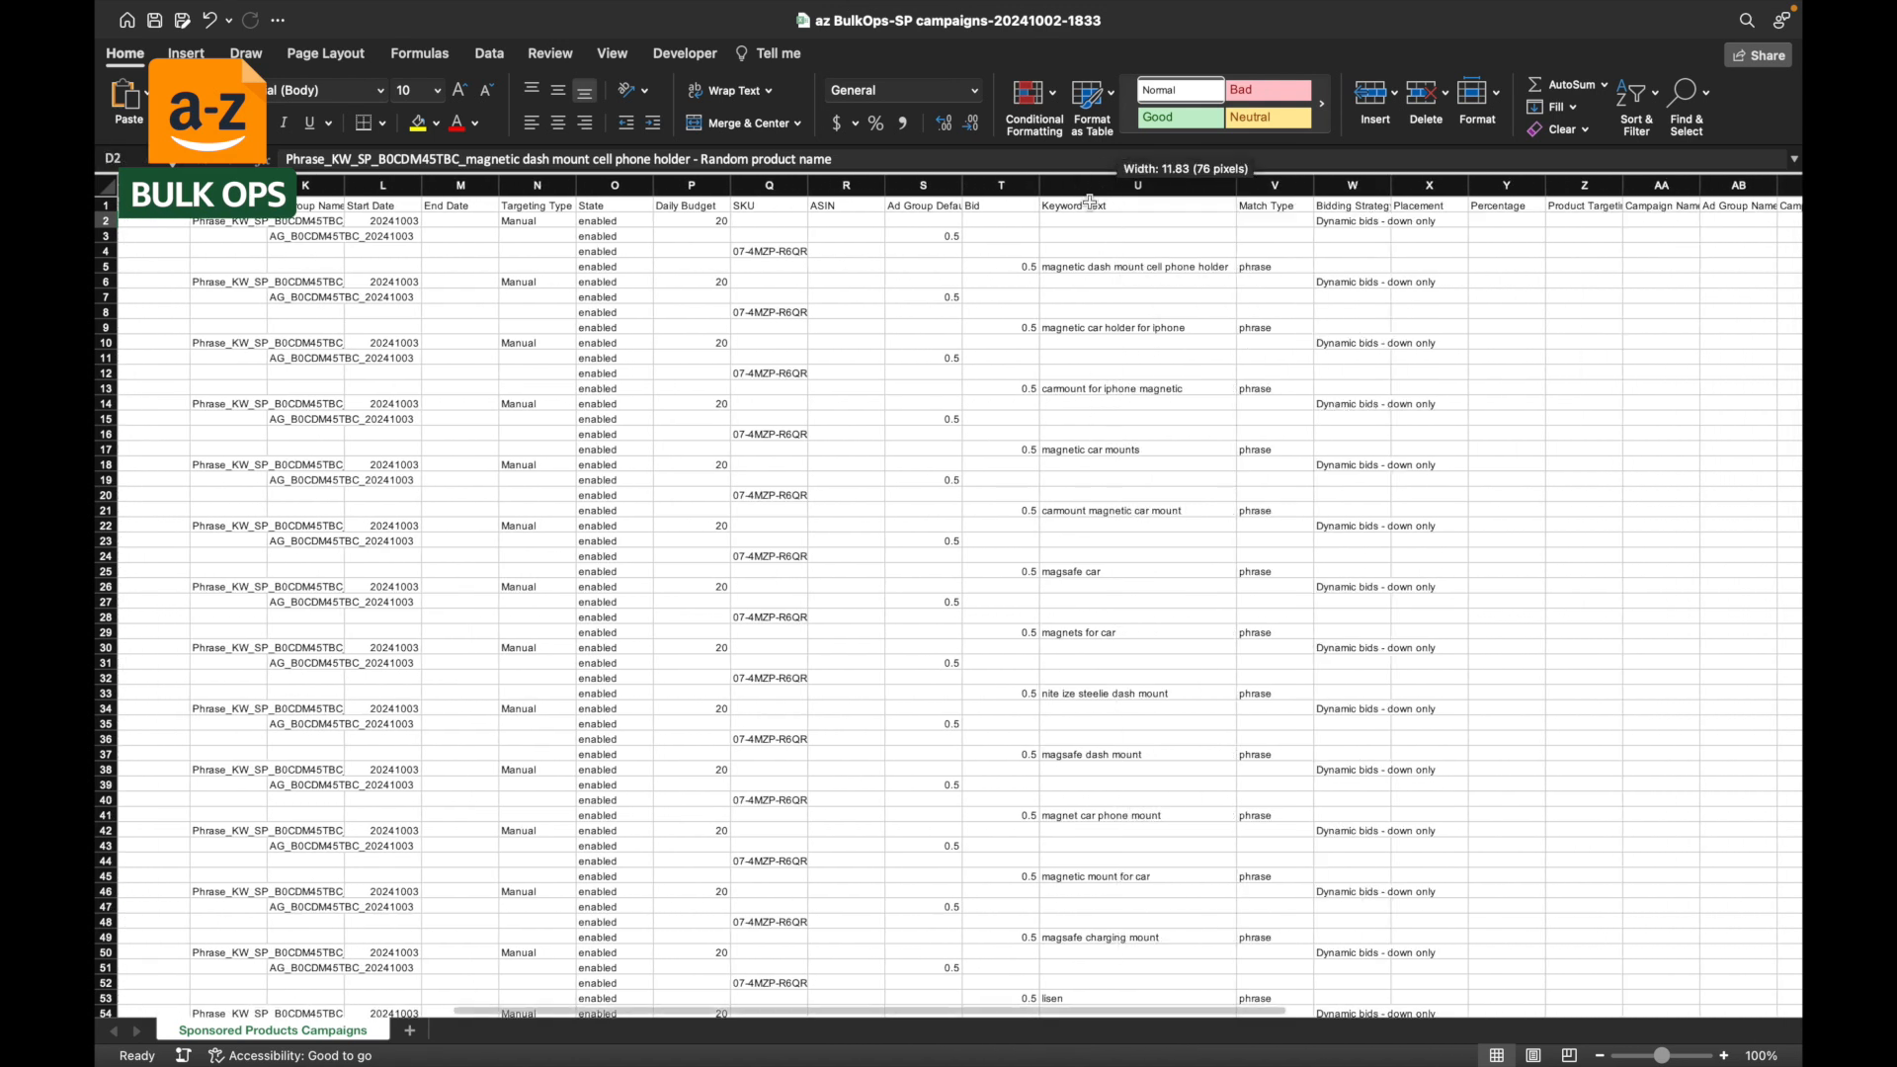
Step: Review the keyword and campaign rows through the end of the bulk file, and switch back to the Google Sheets campaign form
{"action": "scroll", "coordinate": [1157, 341], "scroll_direction": "down", "scroll_amount": 1}
{"action": "scroll", "coordinate": [1157, 341], "scroll_direction": "down", "scroll_amount": 10}
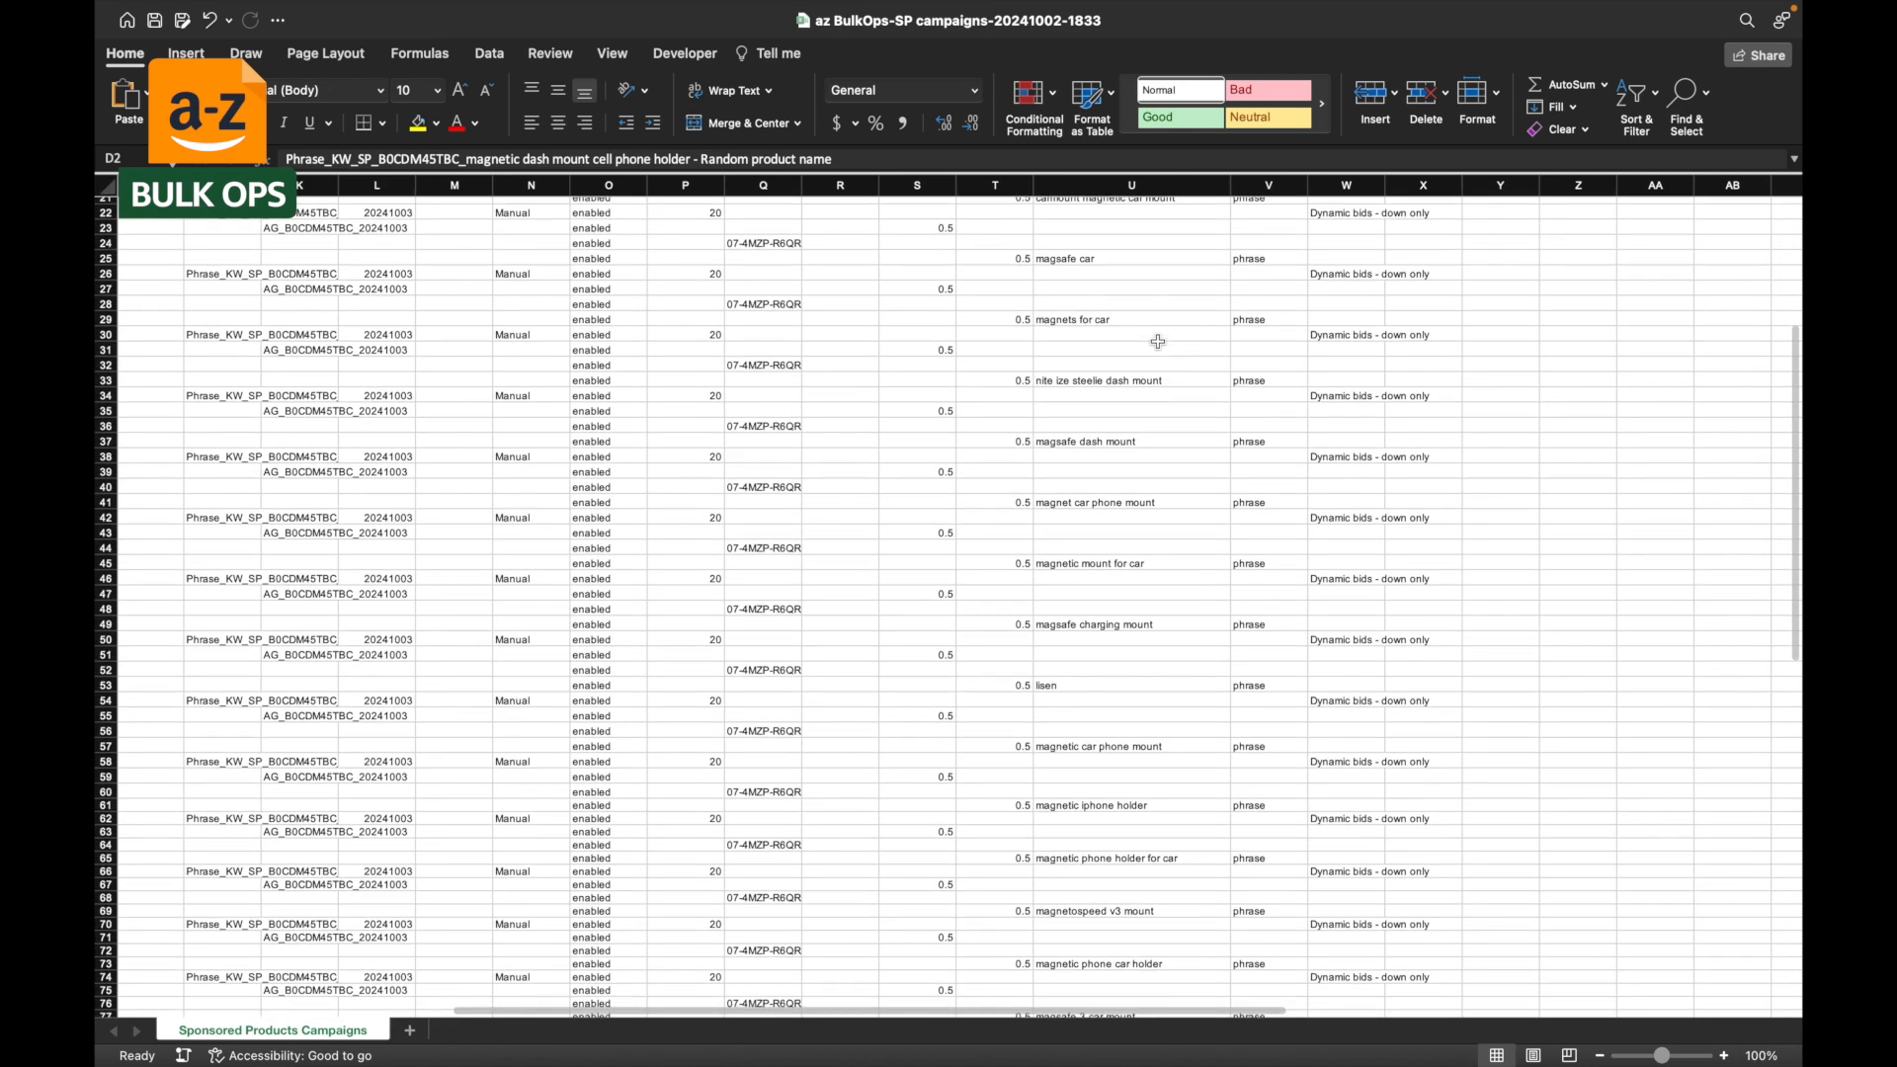
{"action": "scroll", "coordinate": [1158, 341], "scroll_direction": "down", "scroll_amount": 8}
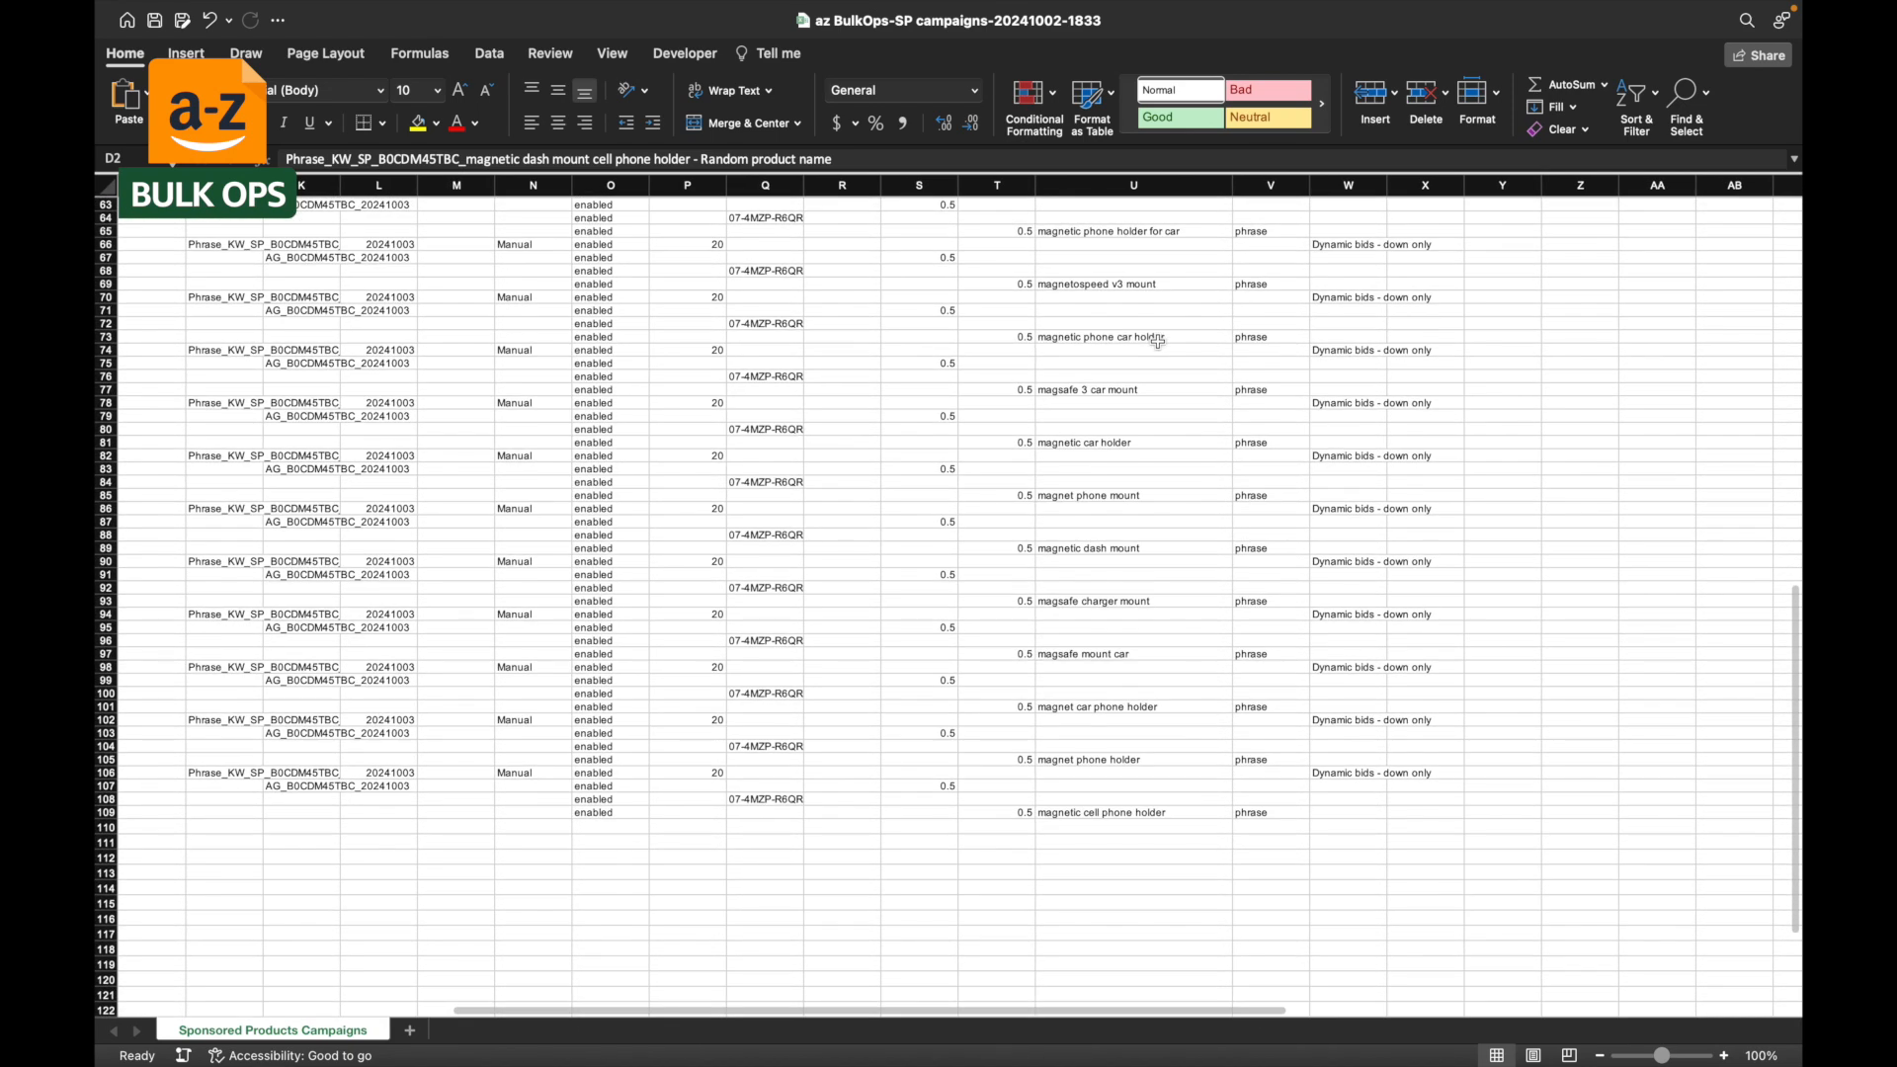
{"action": "scroll", "coordinate": [1157, 341], "scroll_direction": "left", "scroll_amount": 5}
{"action": "scroll", "coordinate": [1157, 341], "scroll_direction": "left", "scroll_amount": 3}
{"action": "scroll", "coordinate": [1157, 341], "scroll_direction": "up", "scroll_amount": 16}
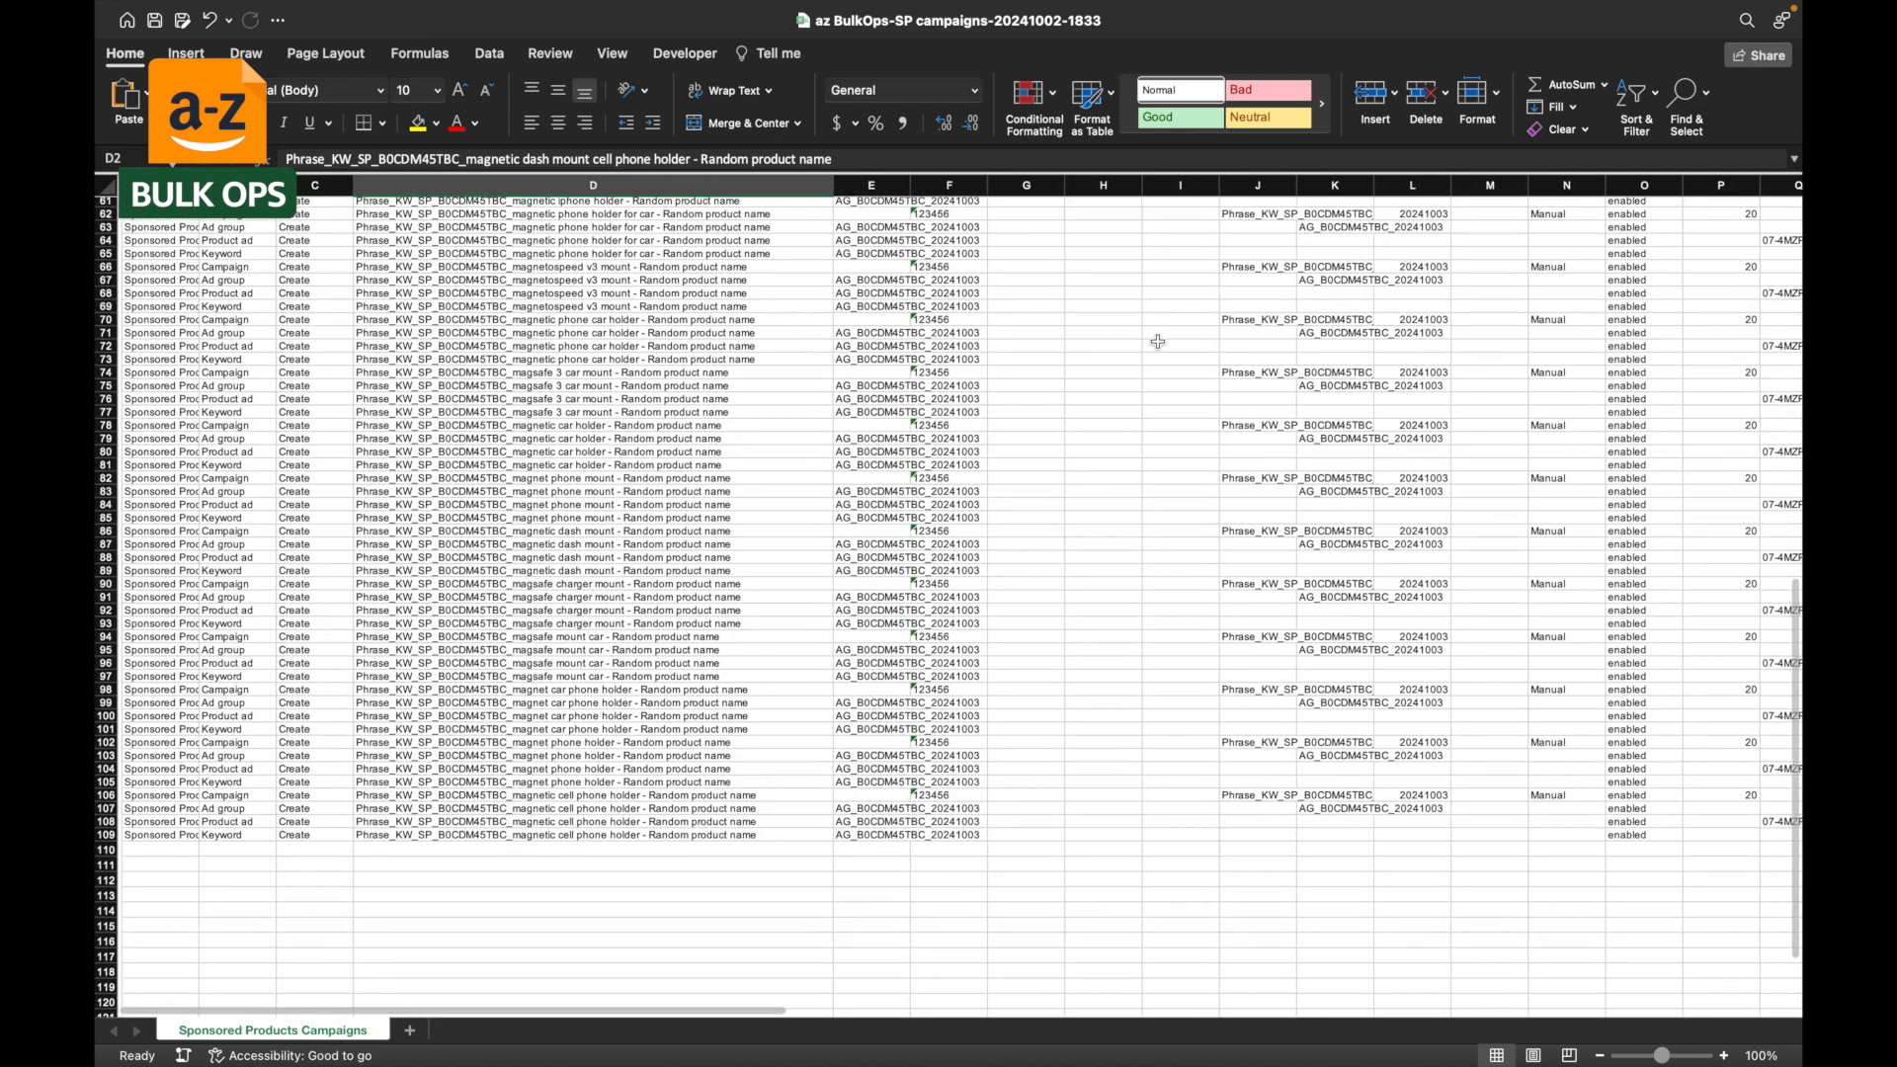
{"action": "scroll", "coordinate": [1157, 340], "scroll_direction": "up", "scroll_amount": 3}
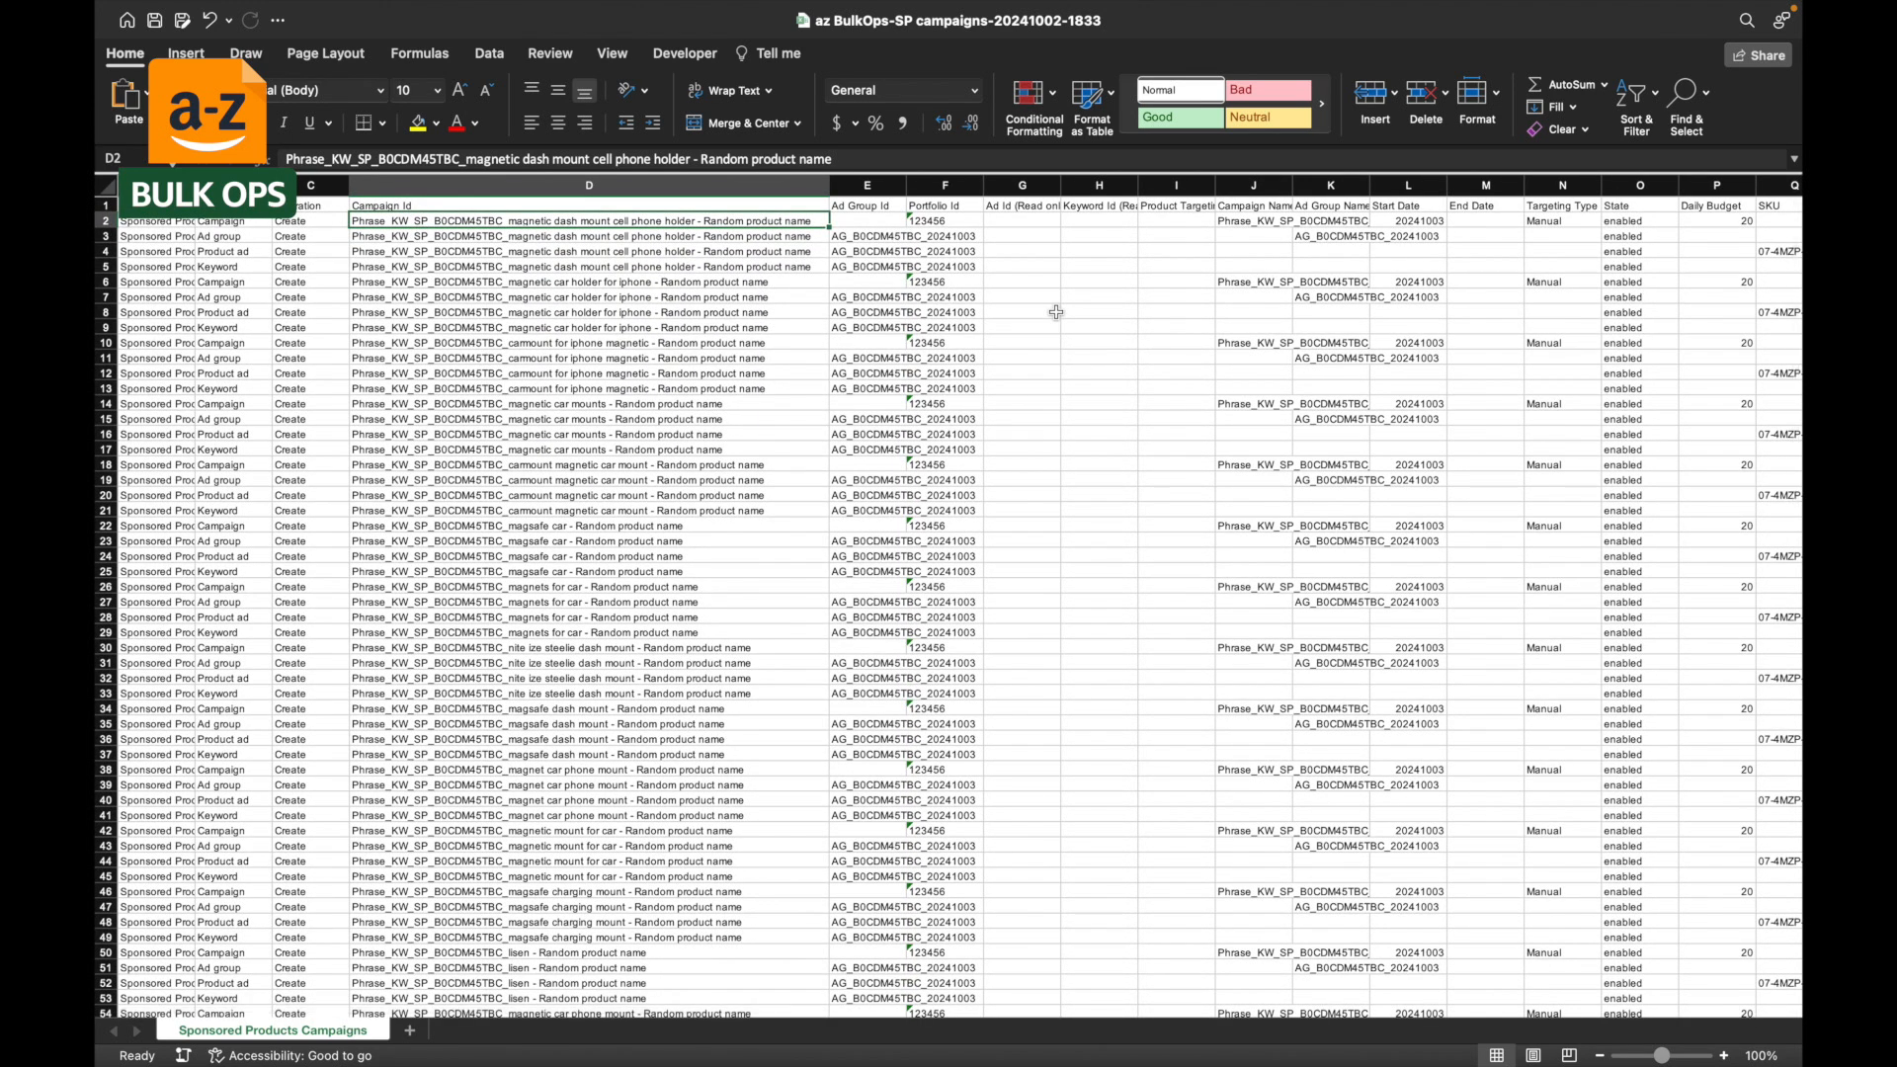
{"action": "key", "text": "ctrl+Right"}
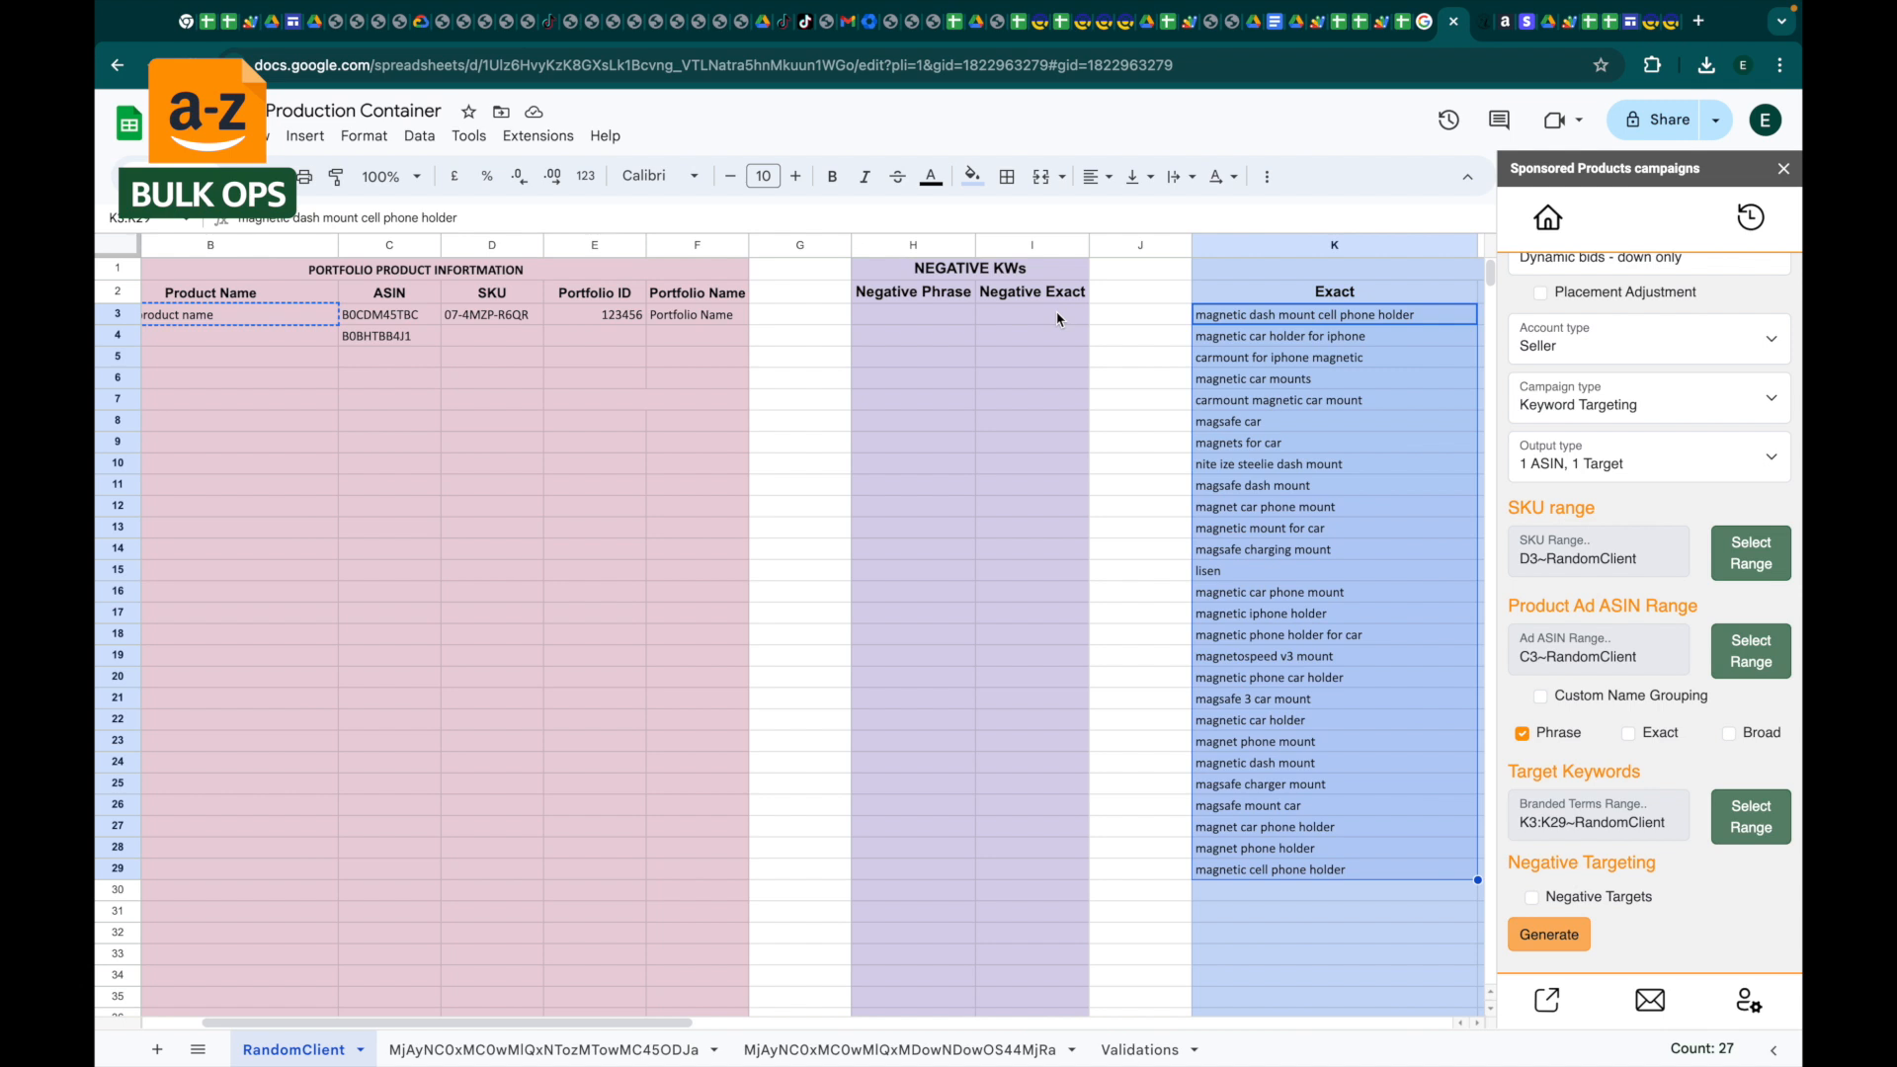